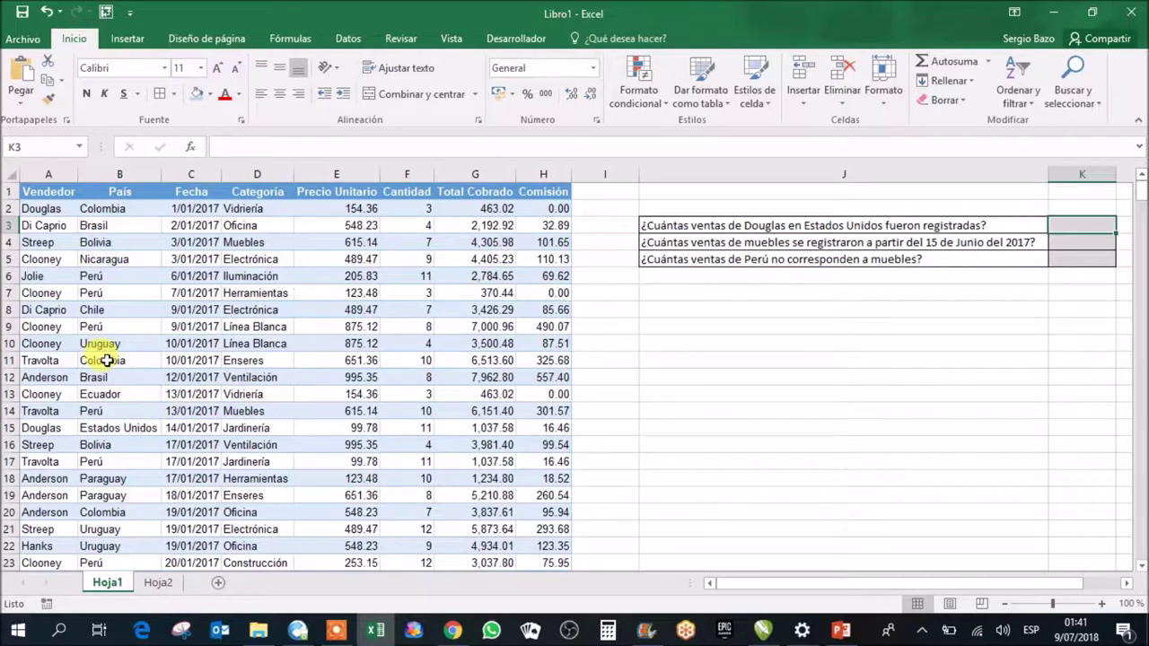
# Step: Point out the blank answer cells of the three count questions
pyautogui.click(1069, 241)
pyautogui.click(1071, 259)
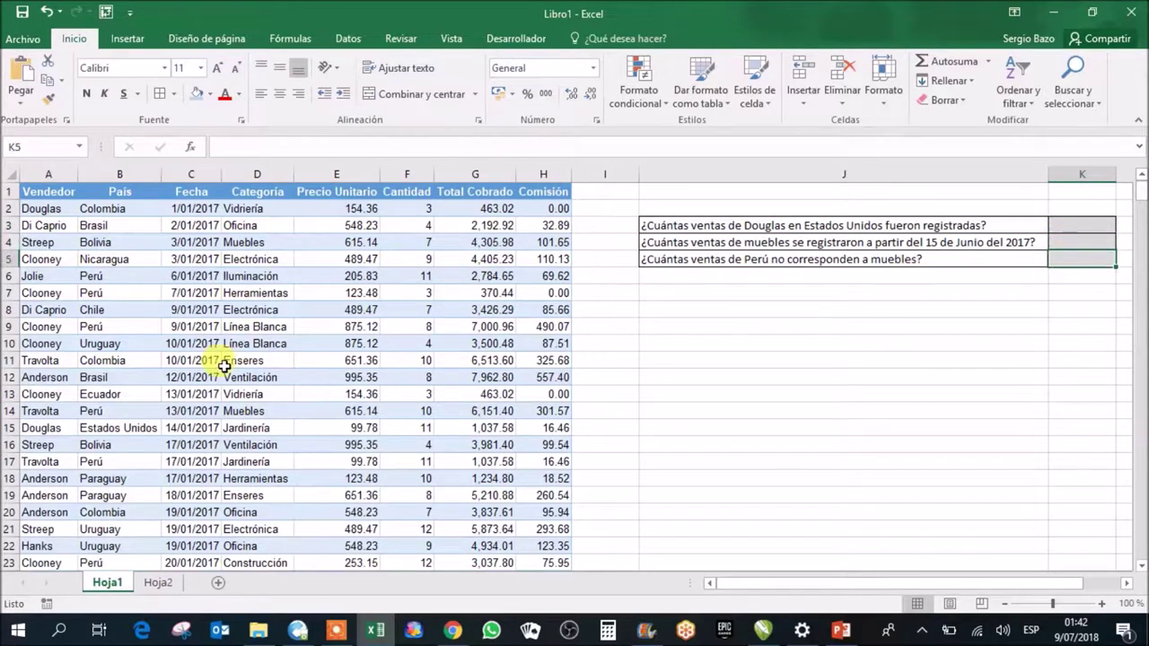
pyautogui.click(1087, 225)
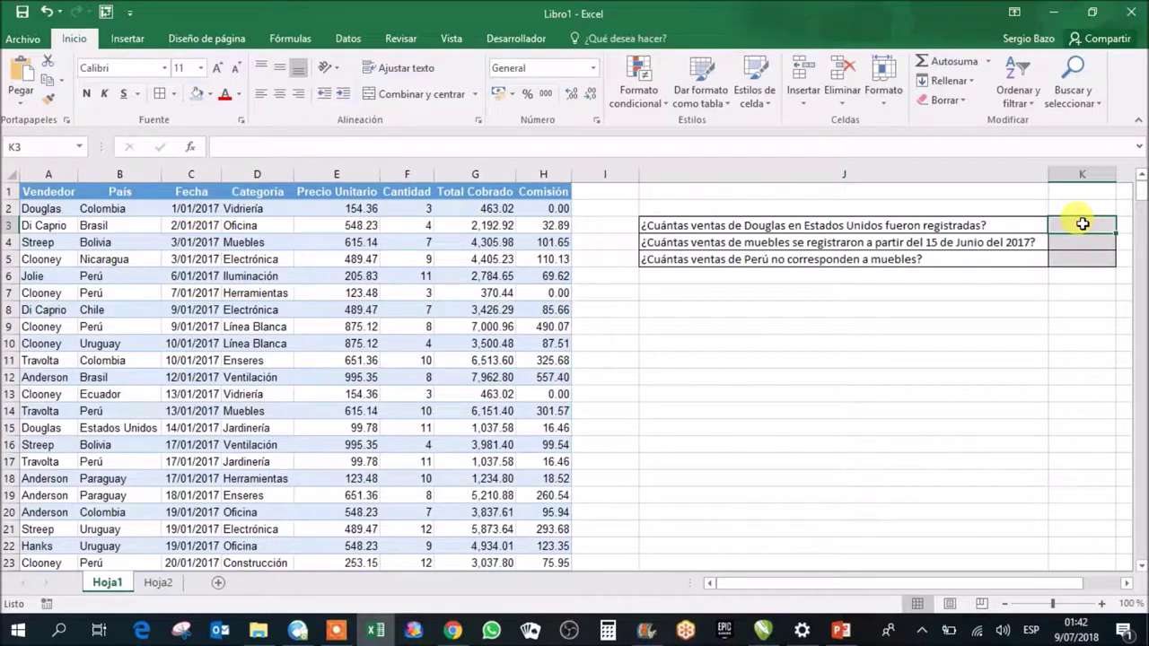
# Step: Point out Línea Blanca and Electrónica categories, then select the whole sales table with headers
pyautogui.click(282, 347)
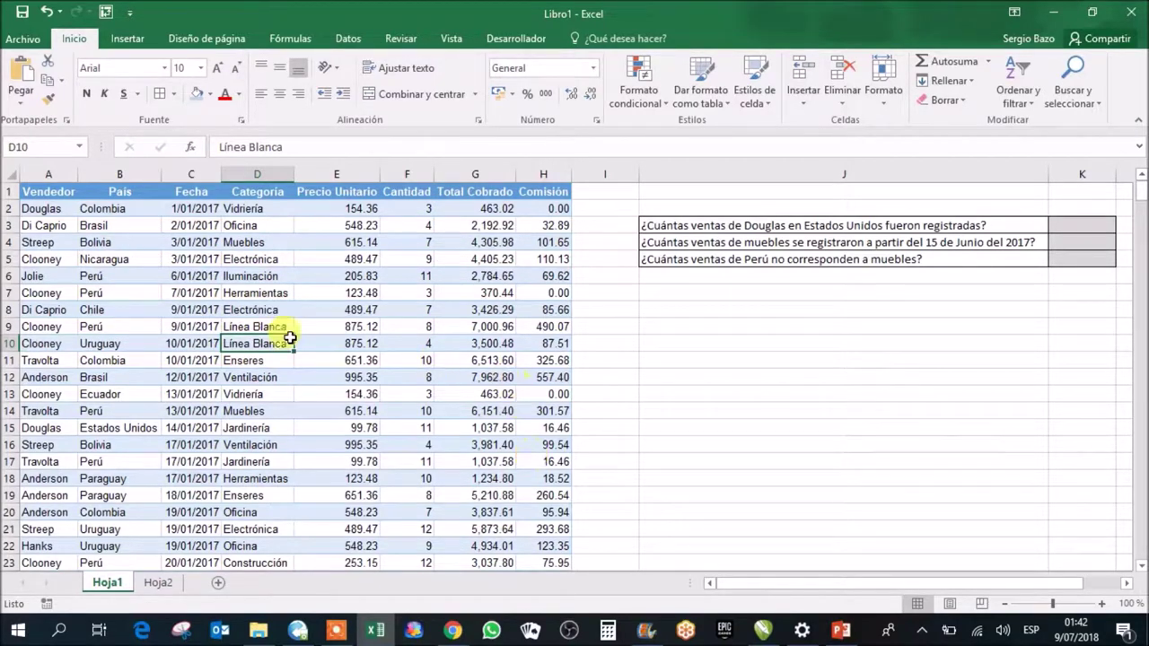
pyautogui.click(247, 311)
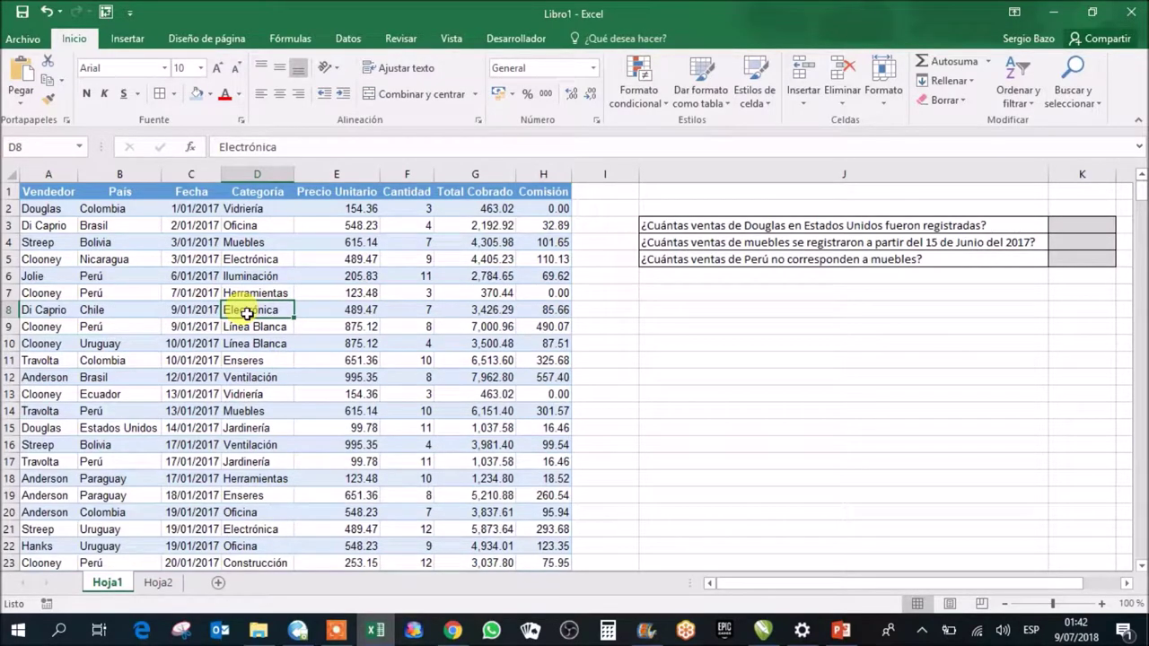
pyautogui.hotkey('ctrl', 'Home')
pyautogui.hotkey('ctrl', 'shift', 'End')
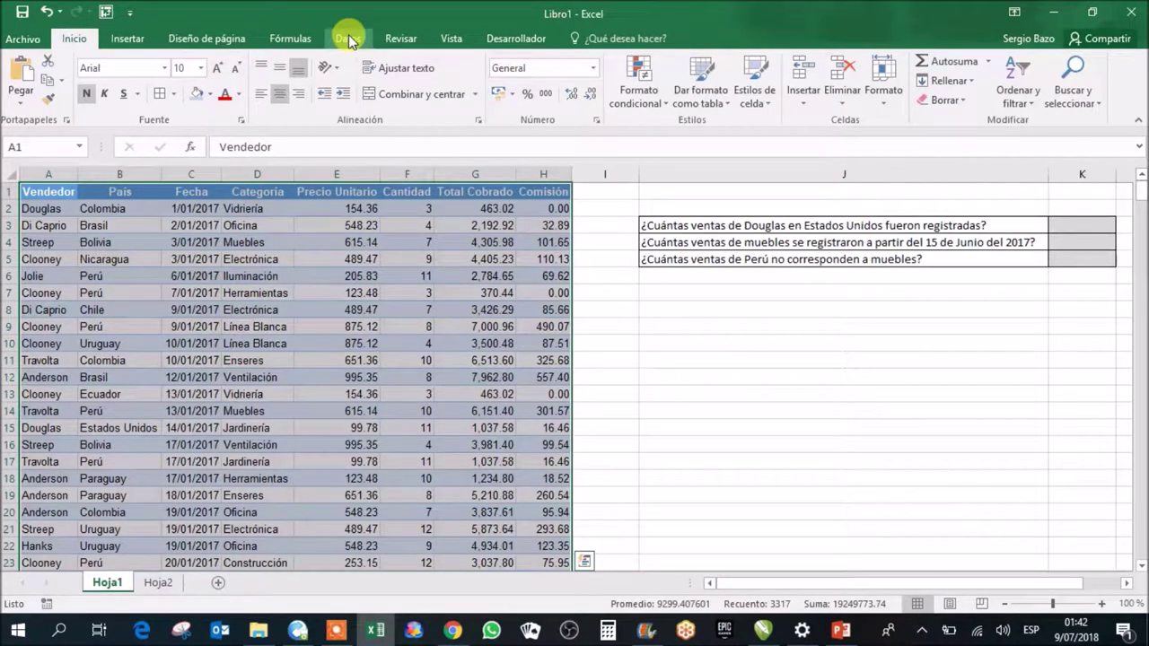
# Step: Create named ranges from the top-row headers only, with Left column unchecked
pyautogui.click(289, 40)
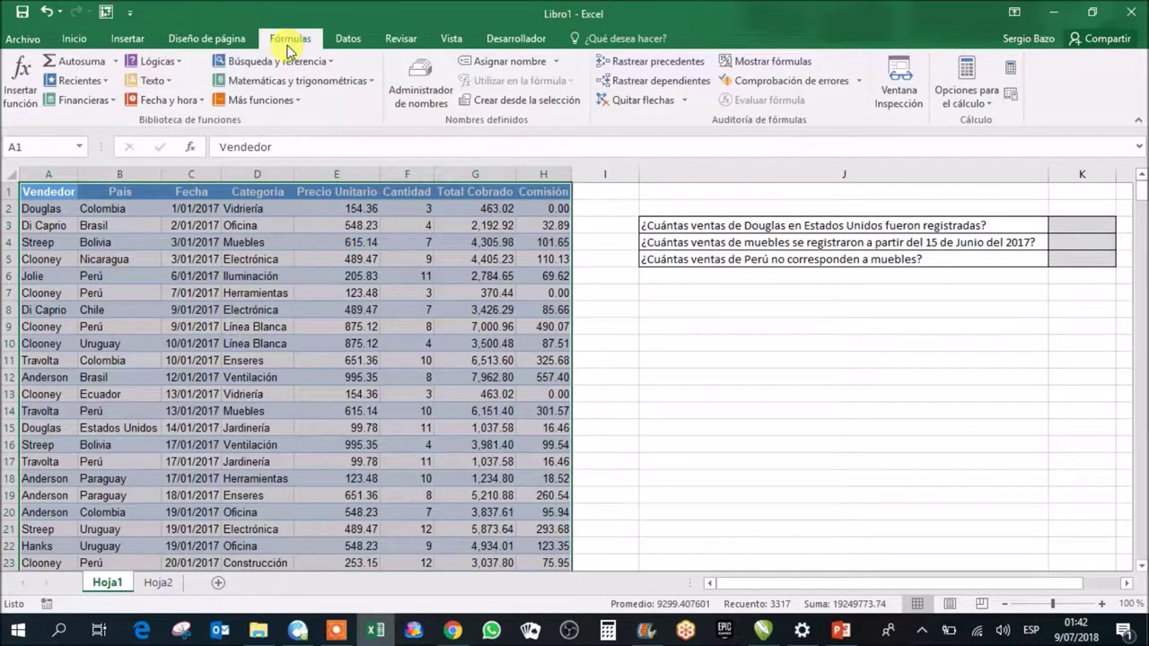
pyautogui.click(497, 101)
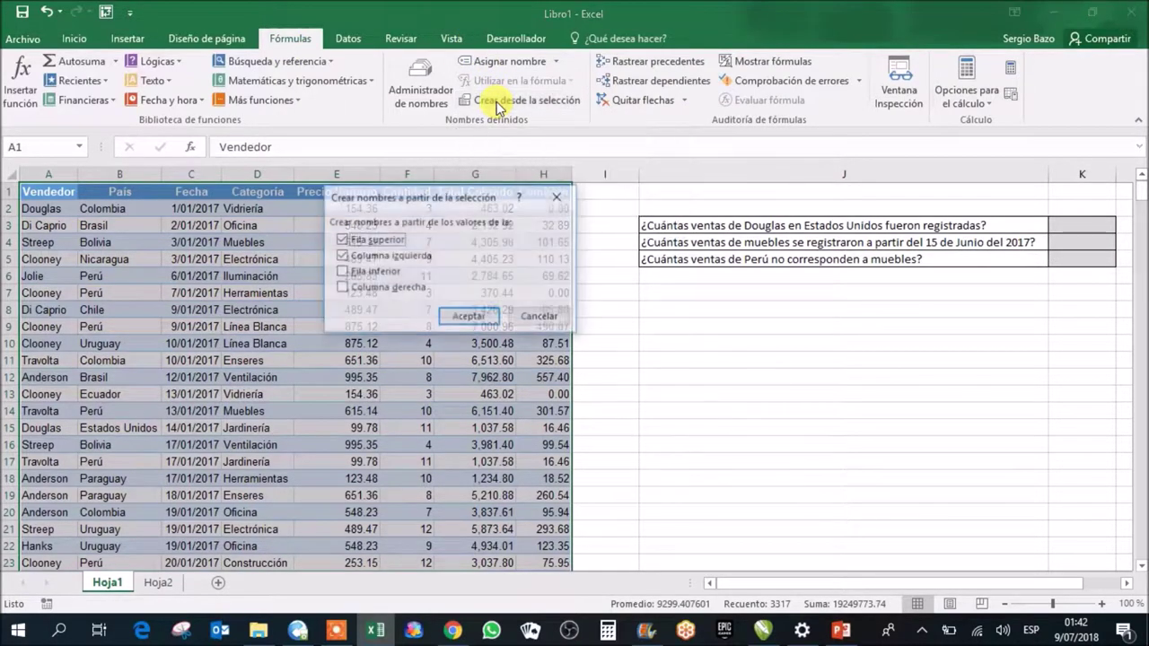
pyautogui.click(341, 255)
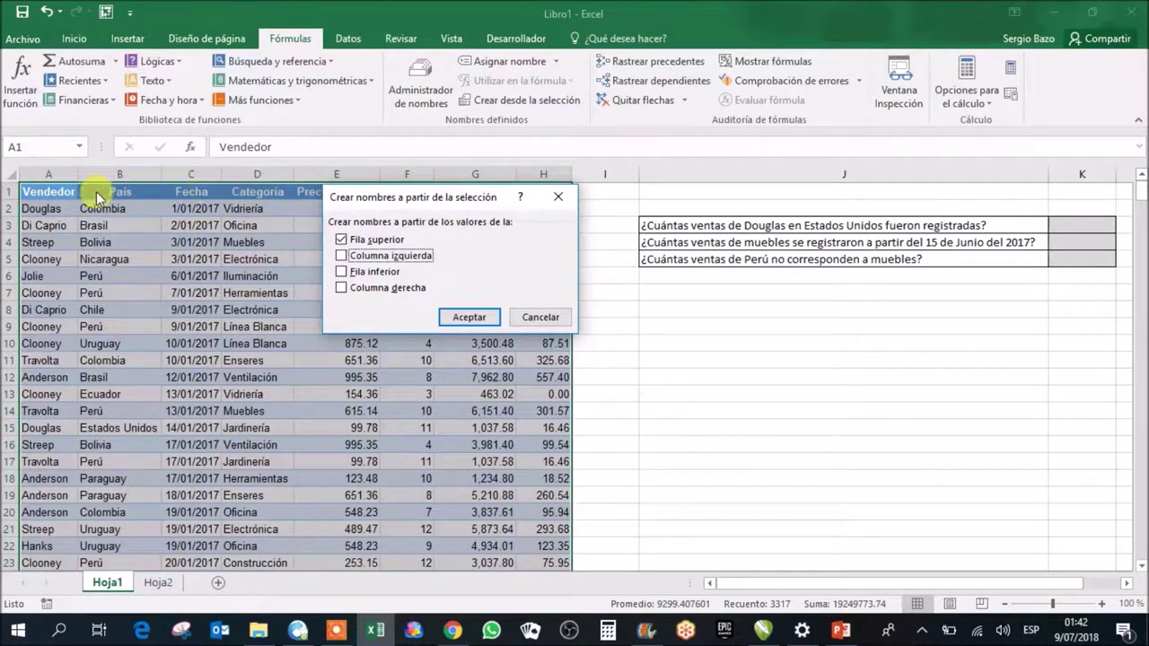
pyautogui.click(457, 317)
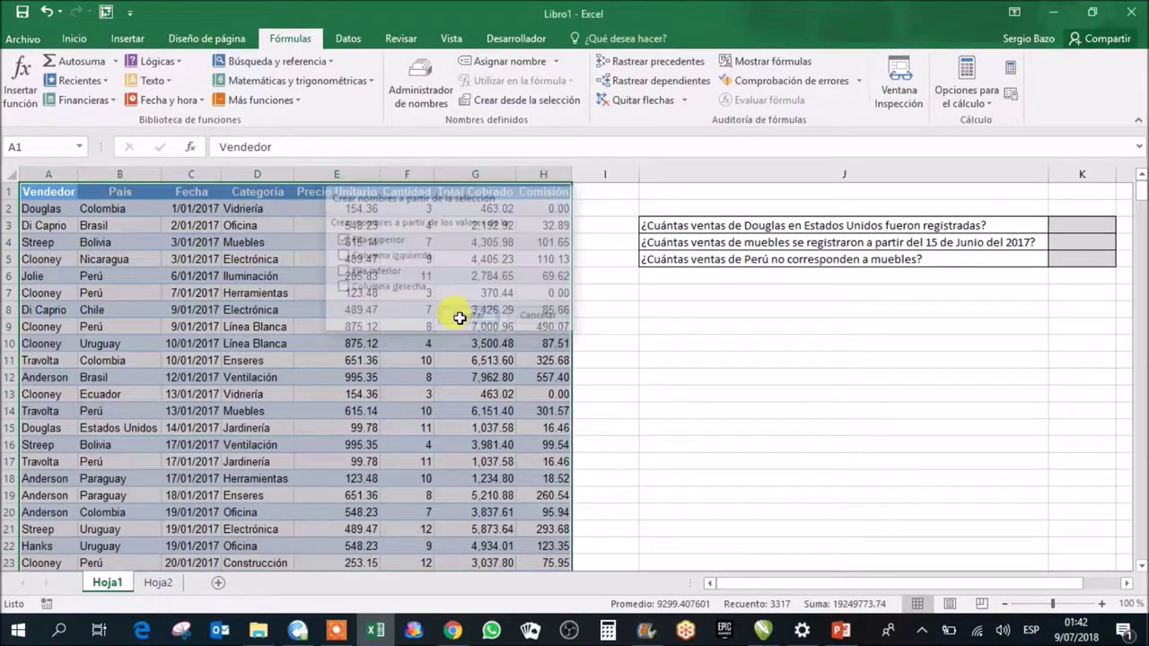
# Step: Highlight the Vendedor, País and Fecha columns to show the newly named ranges
pyautogui.click(55, 225)
pyautogui.click(45, 208)
pyautogui.moveTo(45, 208); pyautogui.dragTo(41, 529)
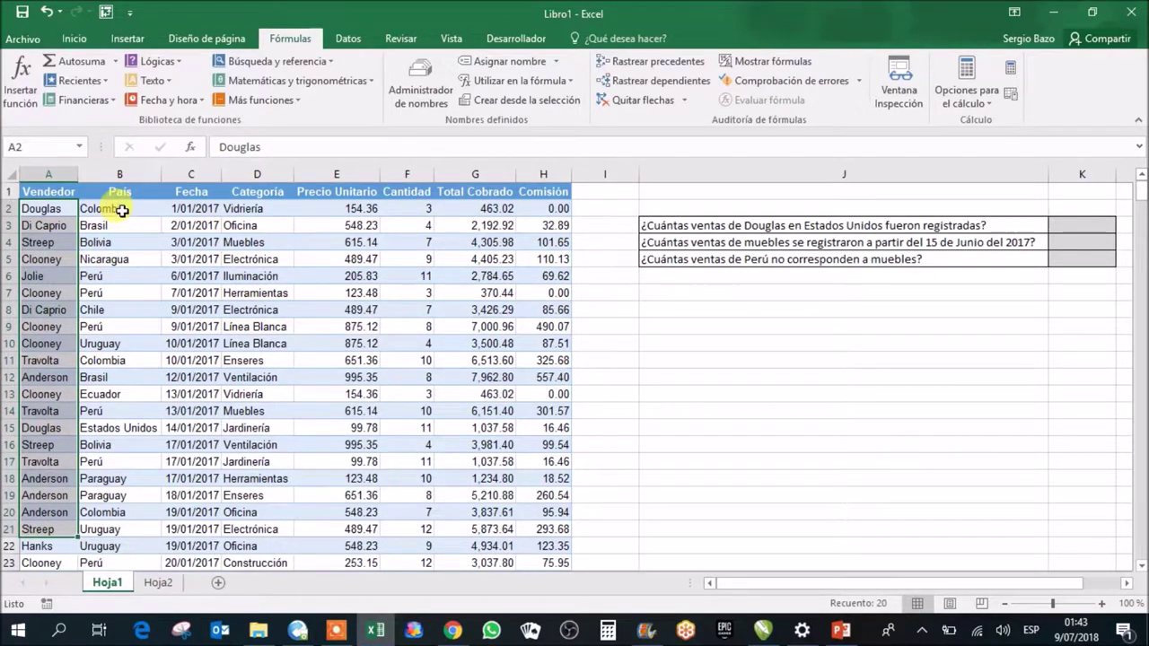
pyautogui.moveTo(116, 209); pyautogui.dragTo(100, 546)
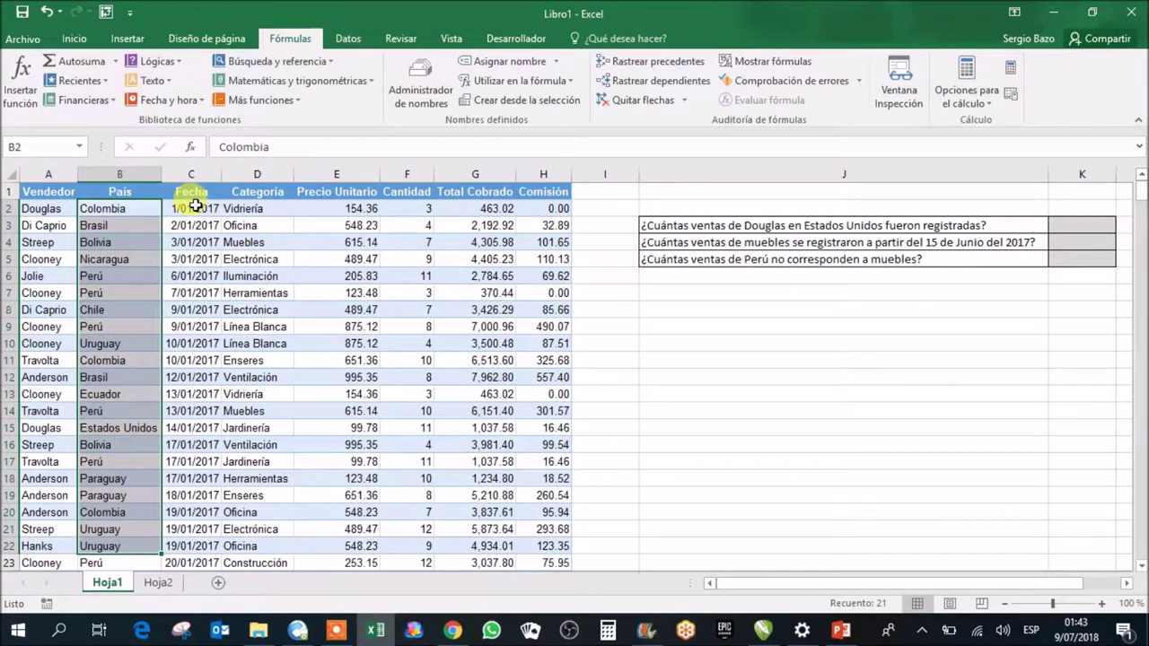
pyautogui.moveTo(198, 208); pyautogui.dragTo(191, 513)
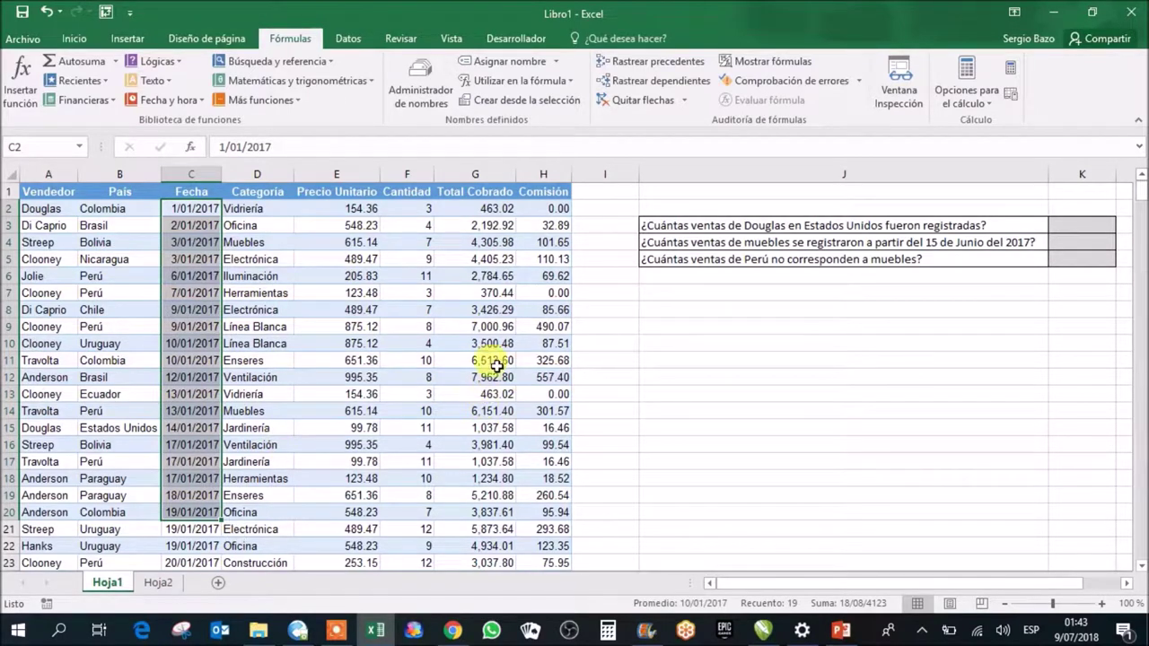
pyautogui.click(439, 294)
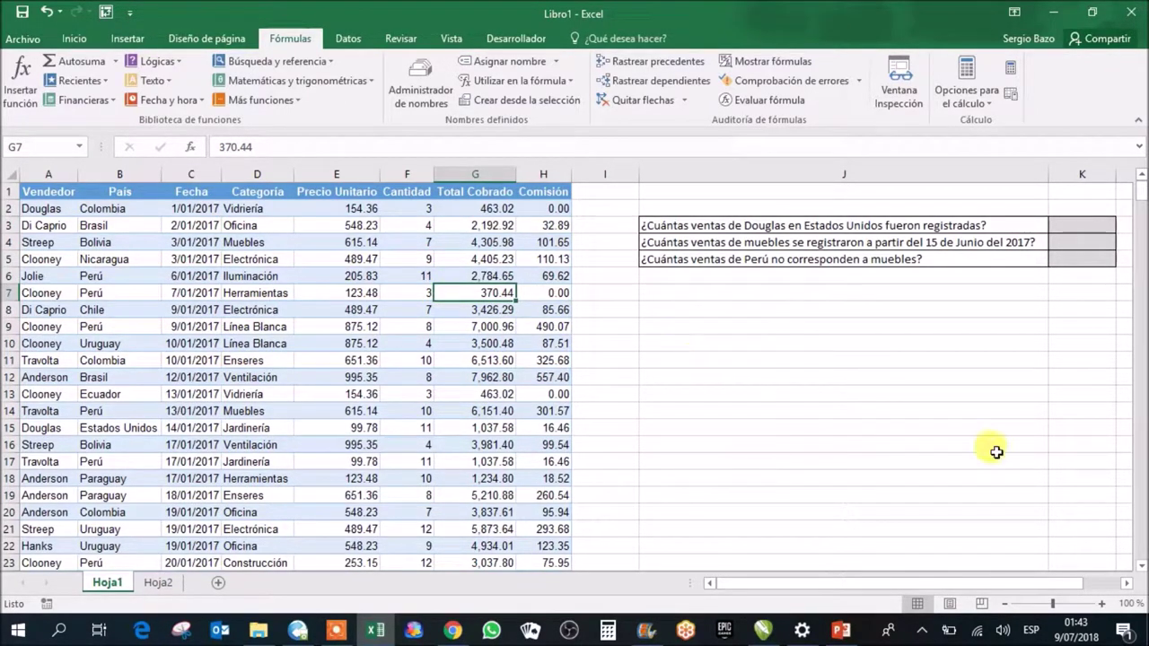
# Step: Zoom the sheet in and scroll right to bring the question texts into view
pyautogui.click(1104, 604)
pyautogui.click(1103, 604)
pyautogui.click(1104, 604)
pyautogui.click(1103, 604)
pyautogui.click(1104, 604)
pyautogui.click(1103, 604)
pyautogui.click(1102, 604)
pyautogui.click(1102, 604)
pyautogui.click(1102, 604)
pyautogui.click(1102, 604)
pyautogui.click(1102, 604)
pyautogui.scroll(2, 823, 410)
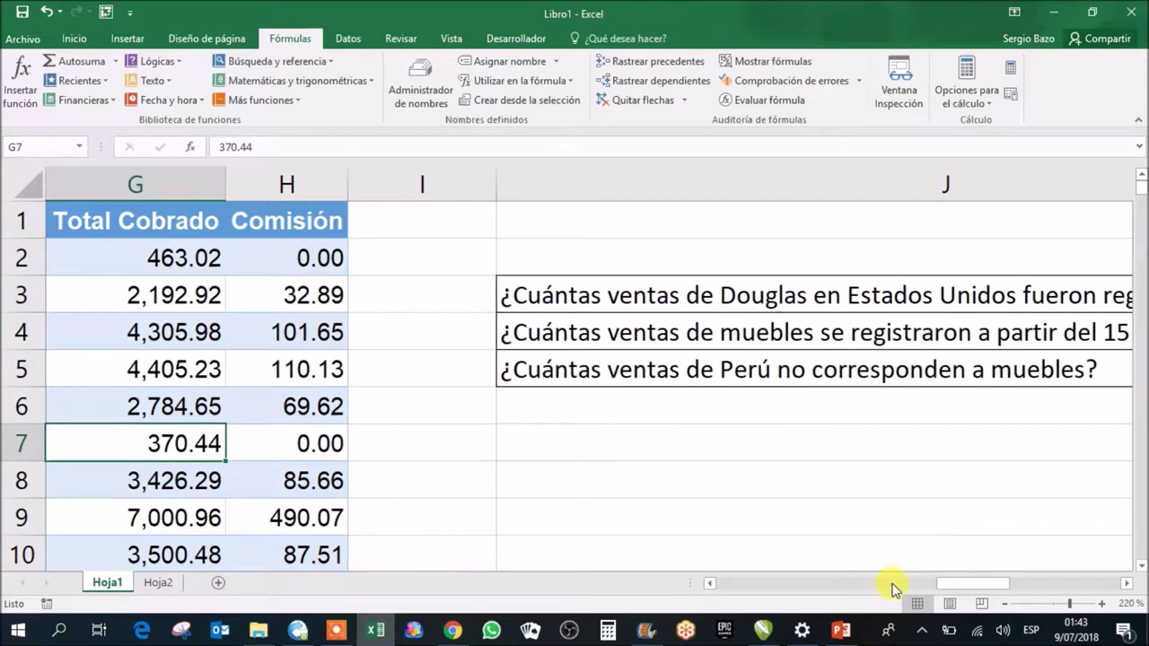
pyautogui.moveTo(969, 583); pyautogui.dragTo(1127, 592)
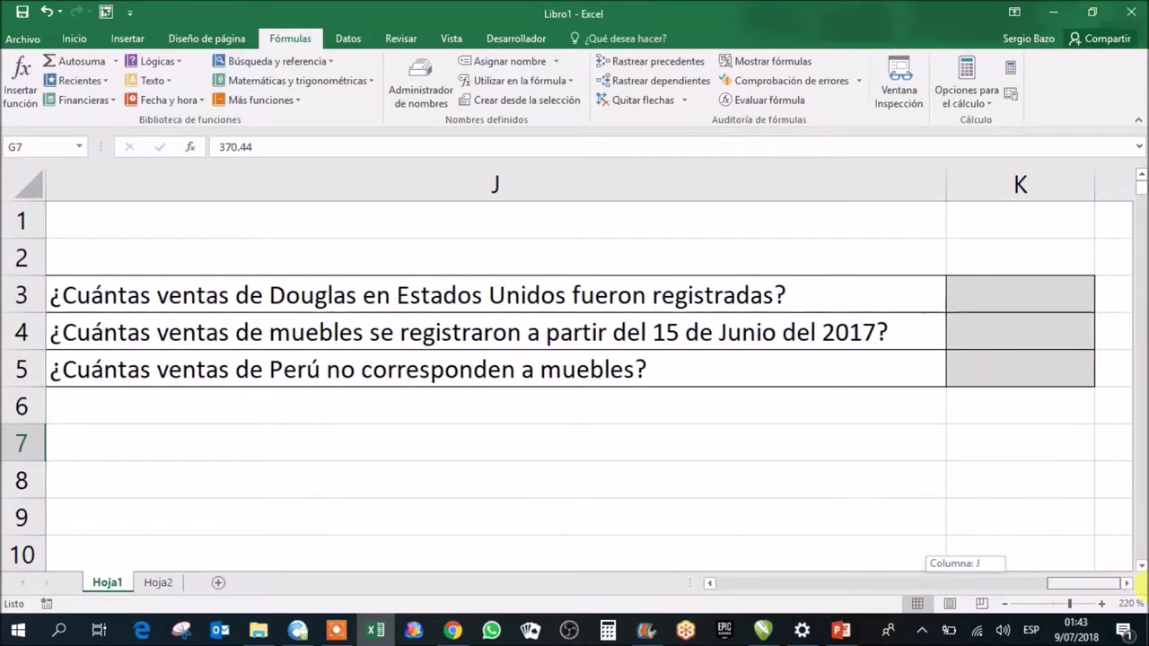
pyautogui.click(1127, 585)
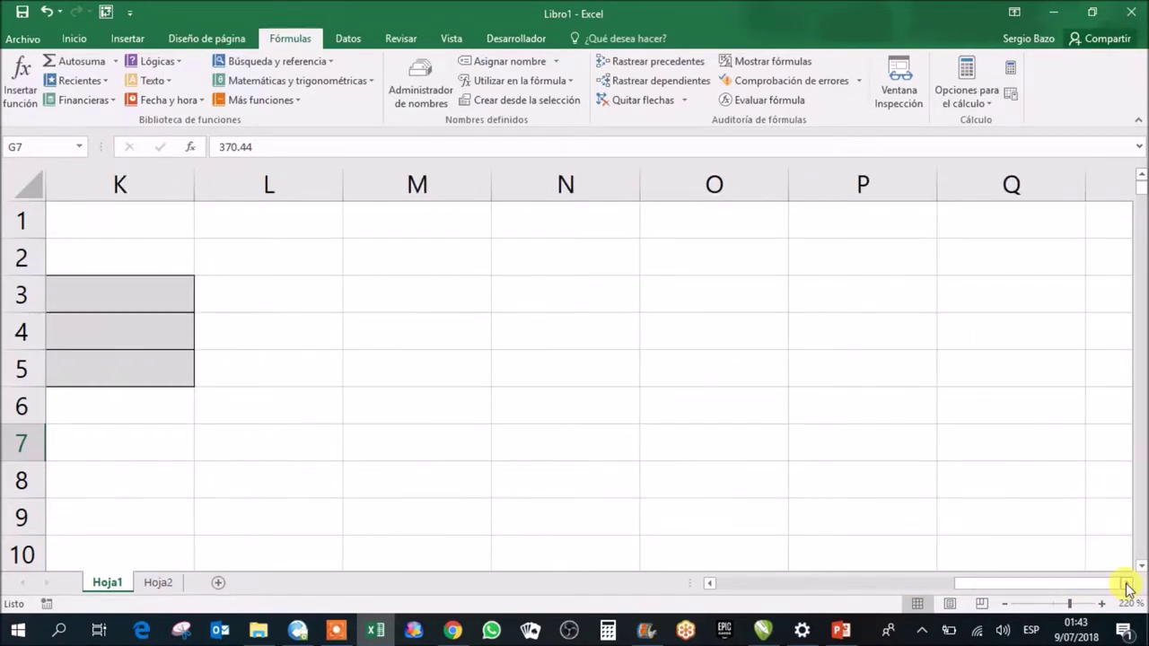
pyautogui.click(709, 584)
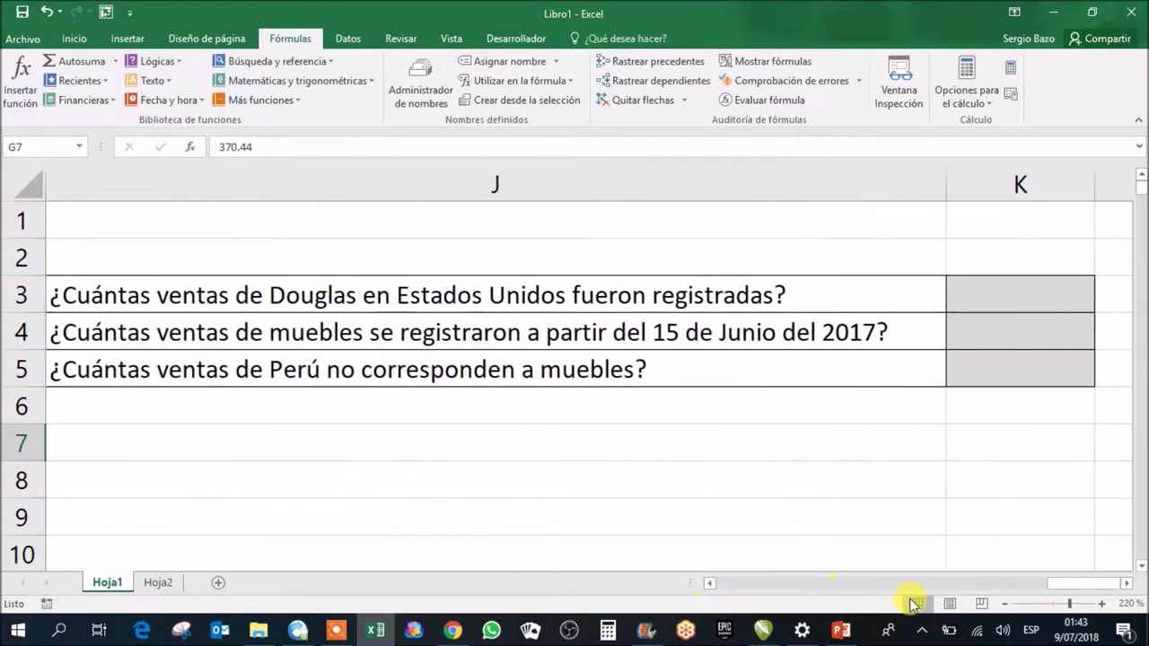
# Step: Zoom out slightly, reposition the view and select the Douglas answer cell K3
pyautogui.click(1004, 603)
pyautogui.click(1004, 603)
pyautogui.click(1004, 603)
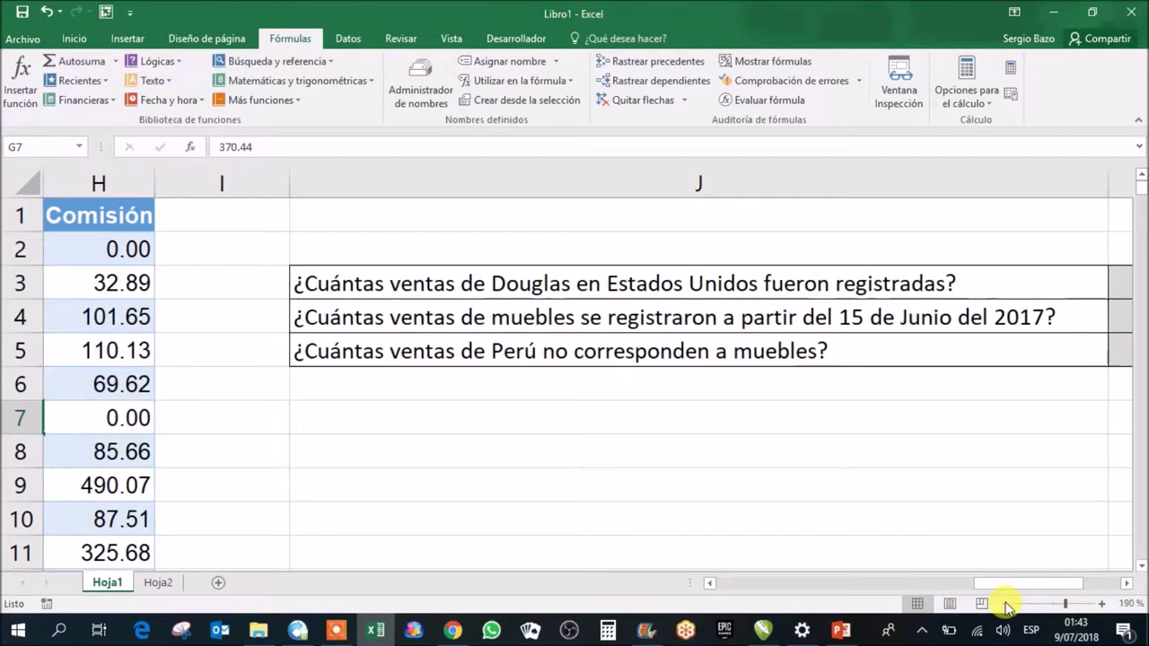
pyautogui.click(1004, 603)
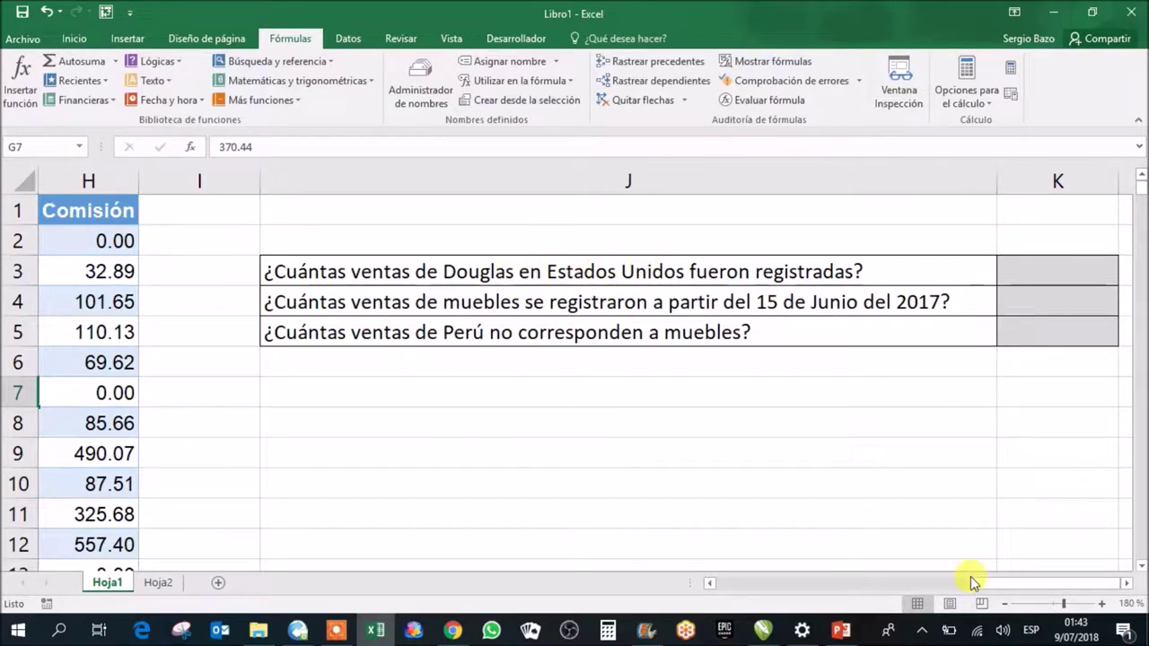
pyautogui.moveTo(970, 581); pyautogui.dragTo(696, 596)
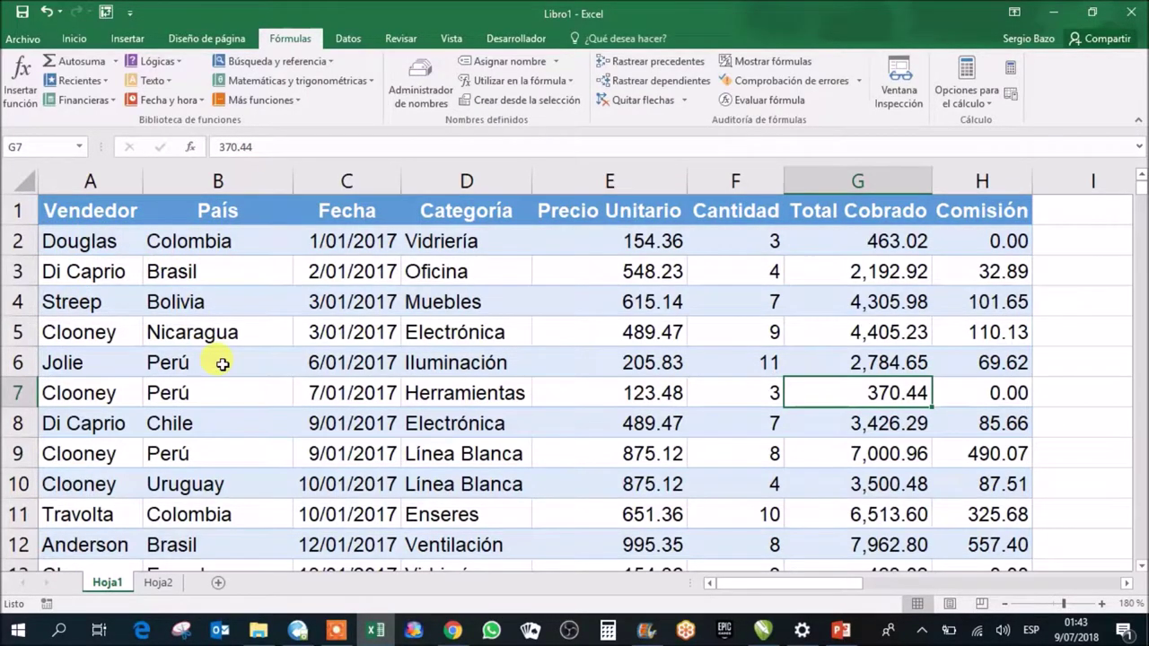
pyautogui.scroll(-4, 222, 363)
pyautogui.scroll(1, 218, 359)
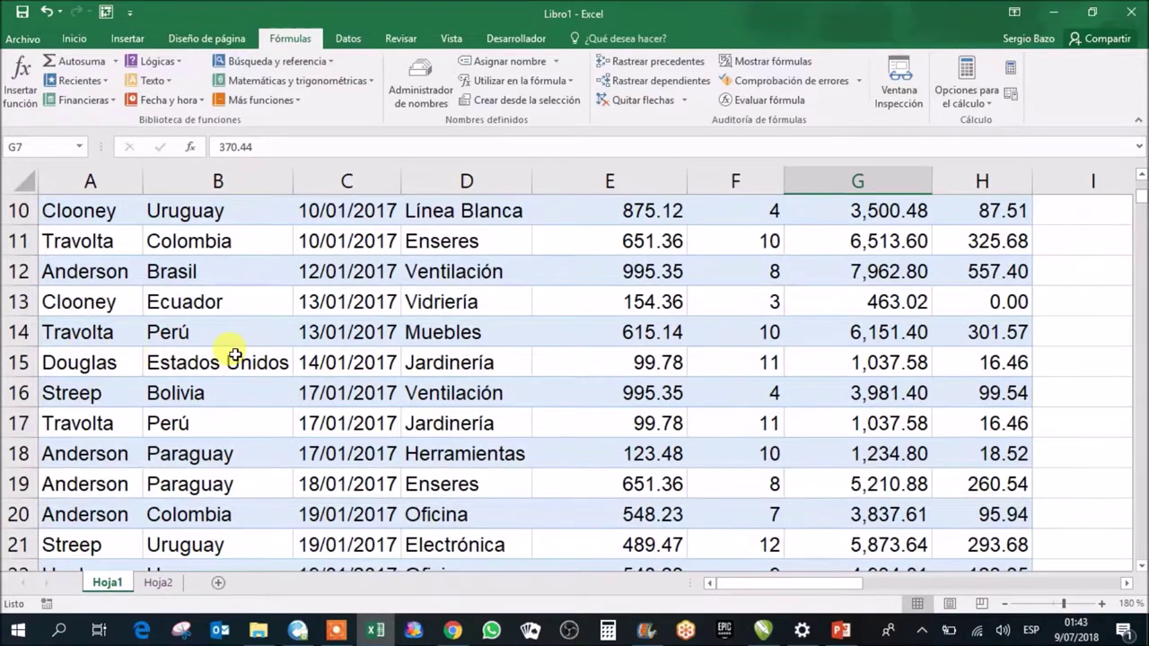
pyautogui.scroll(3, 231, 352)
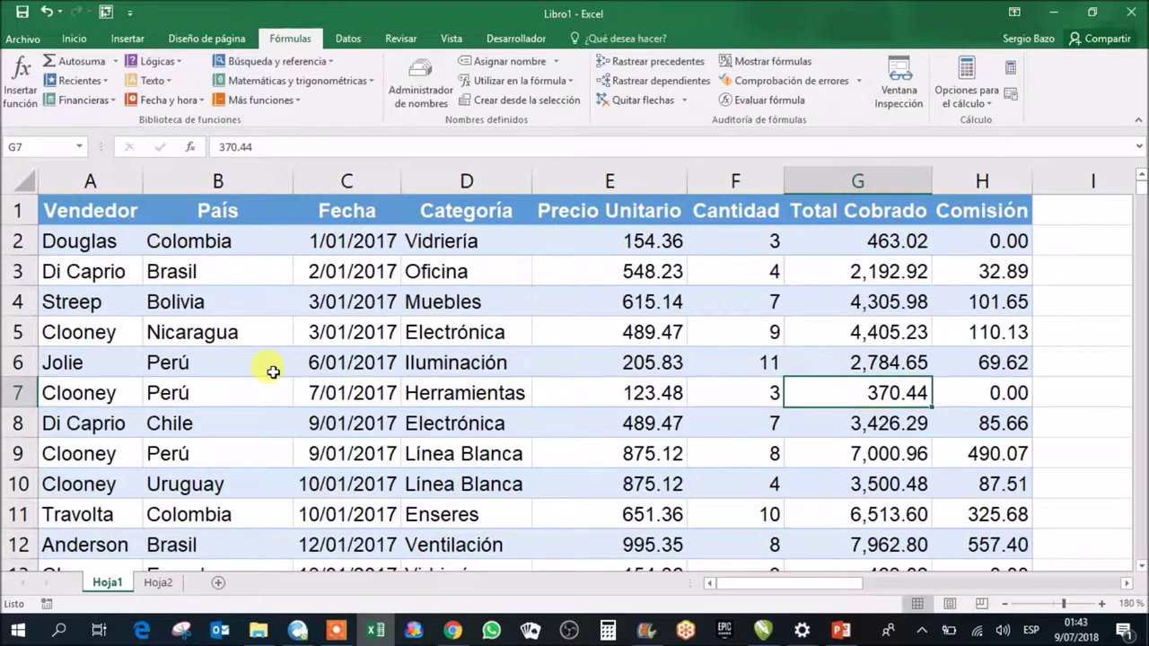
pyautogui.click(1129, 583)
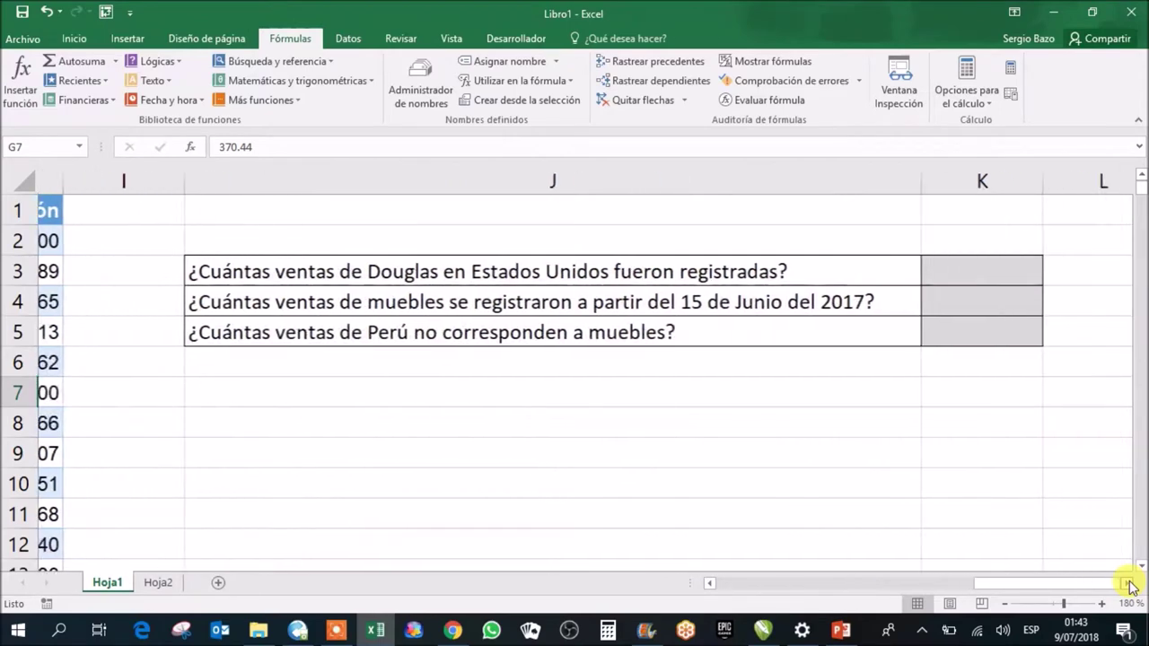
pyautogui.click(801, 271)
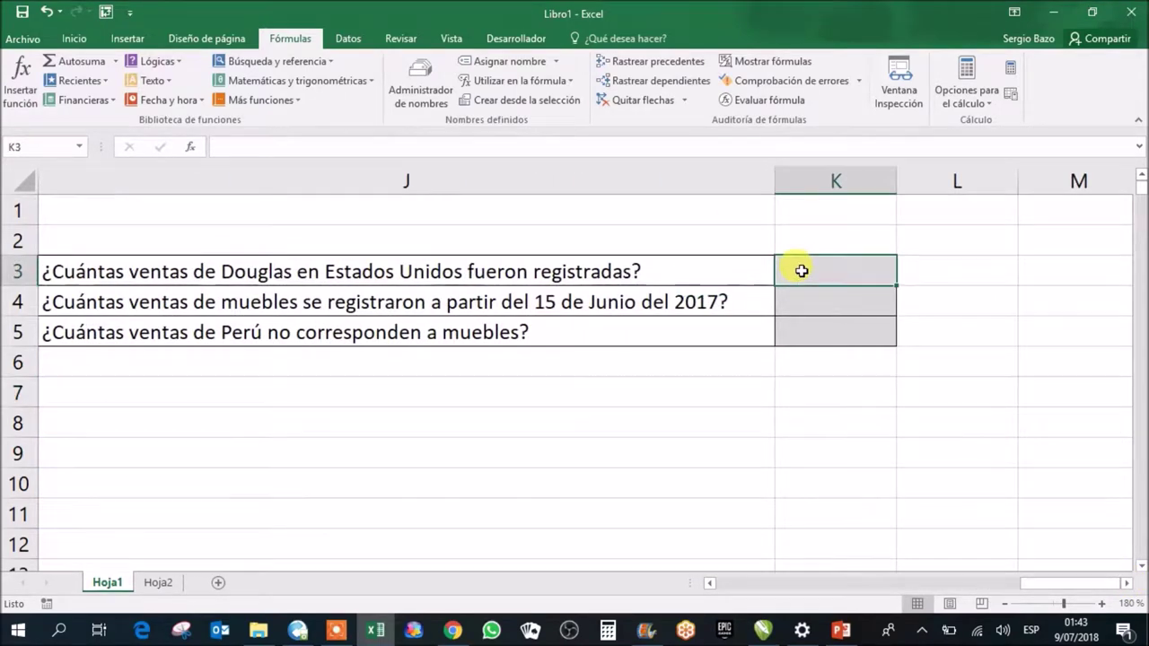
# Step: In K3 enter =CONTAR.SI.CONJUNTO(Vendedor;"douglas"; and begin typing the País range
pyautogui.write('=co')
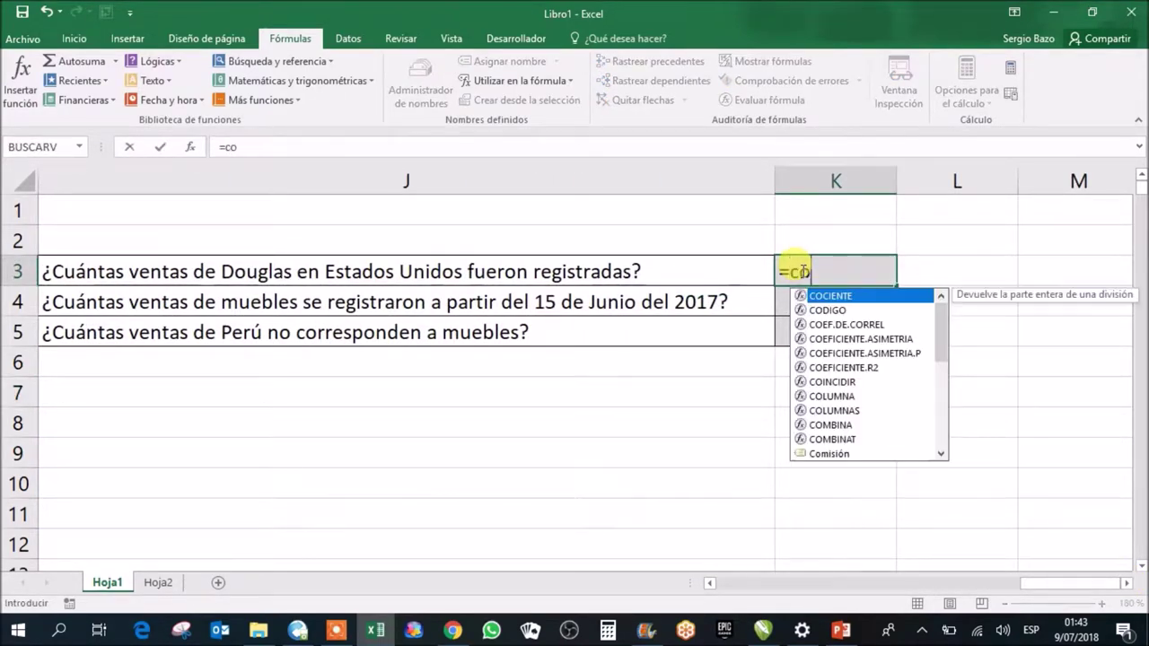
pyautogui.write('nt')
pyautogui.press('Down')
pyautogui.press('Down')
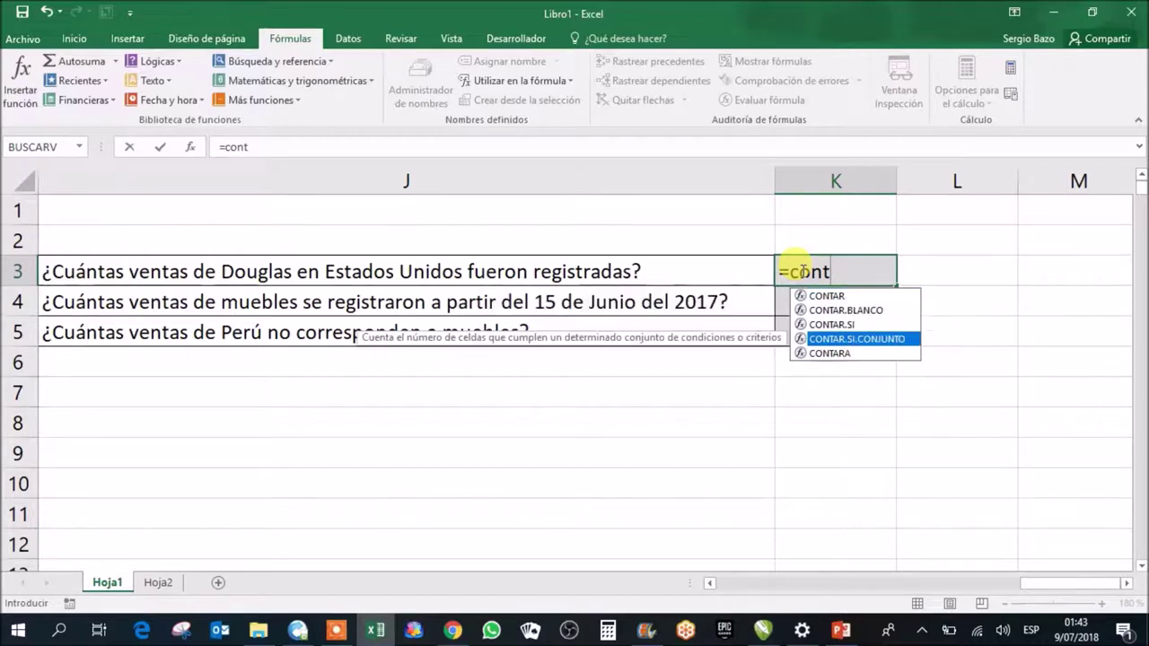
pyautogui.press('Tab')
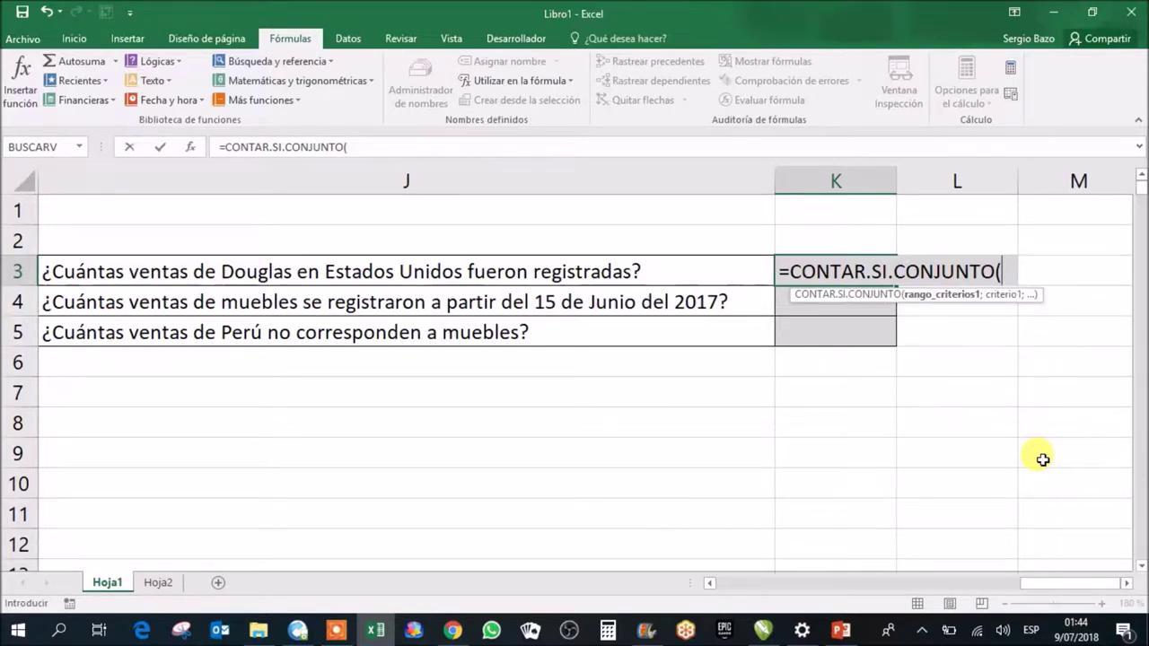
pyautogui.write('v')
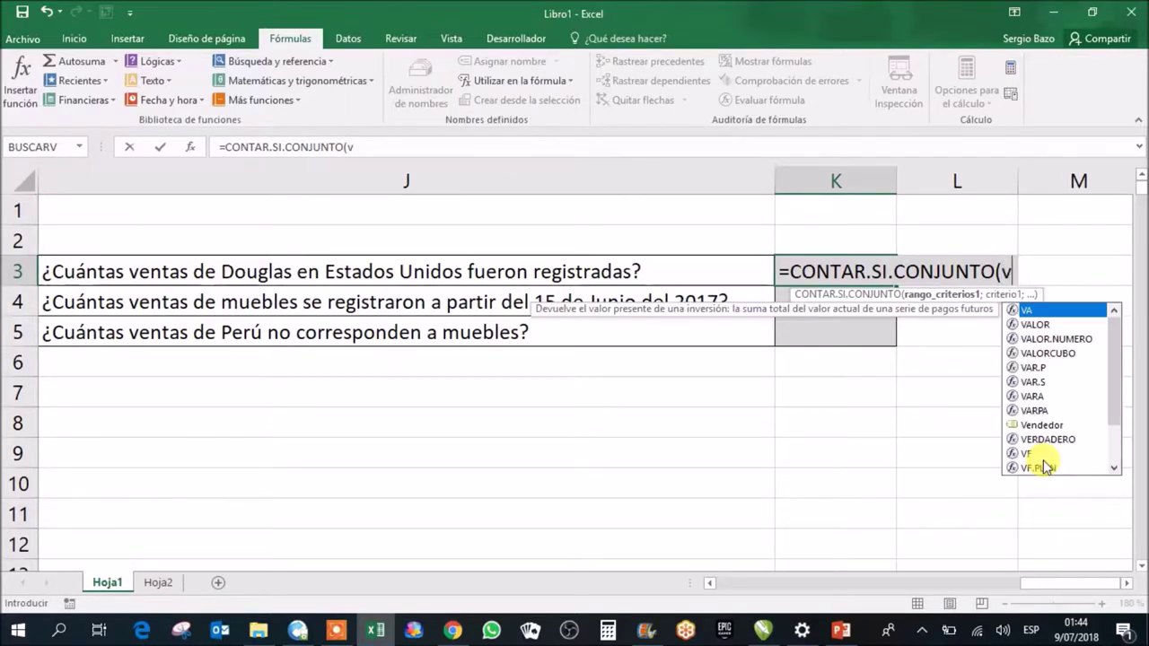
pyautogui.write('en')
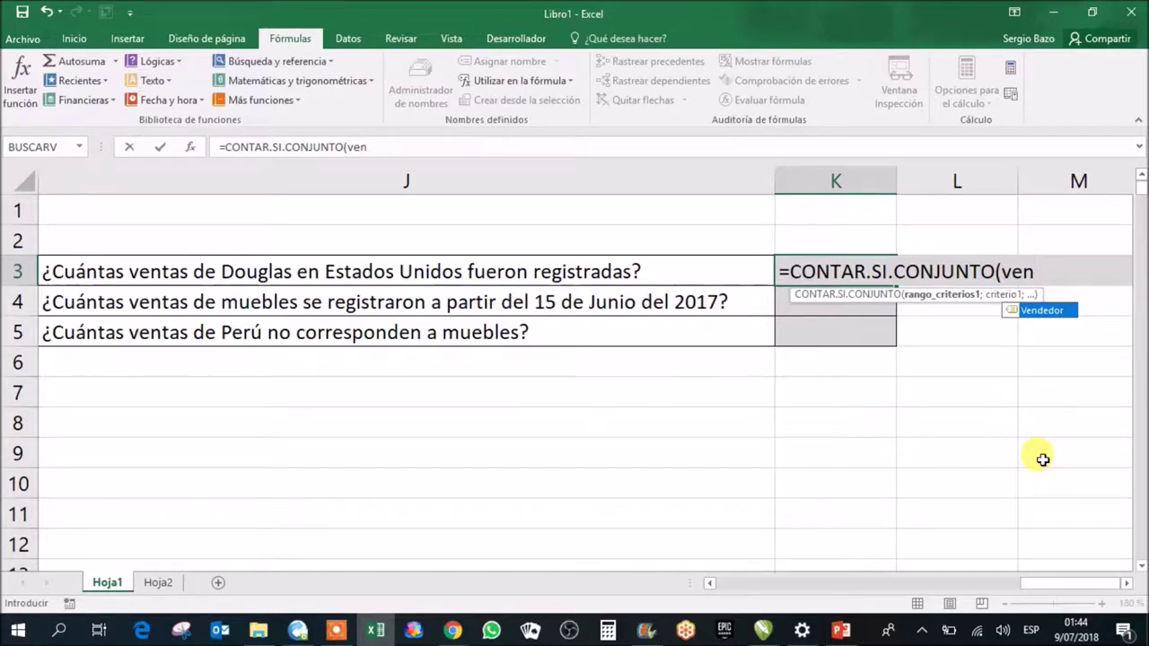
pyautogui.press('Tab')
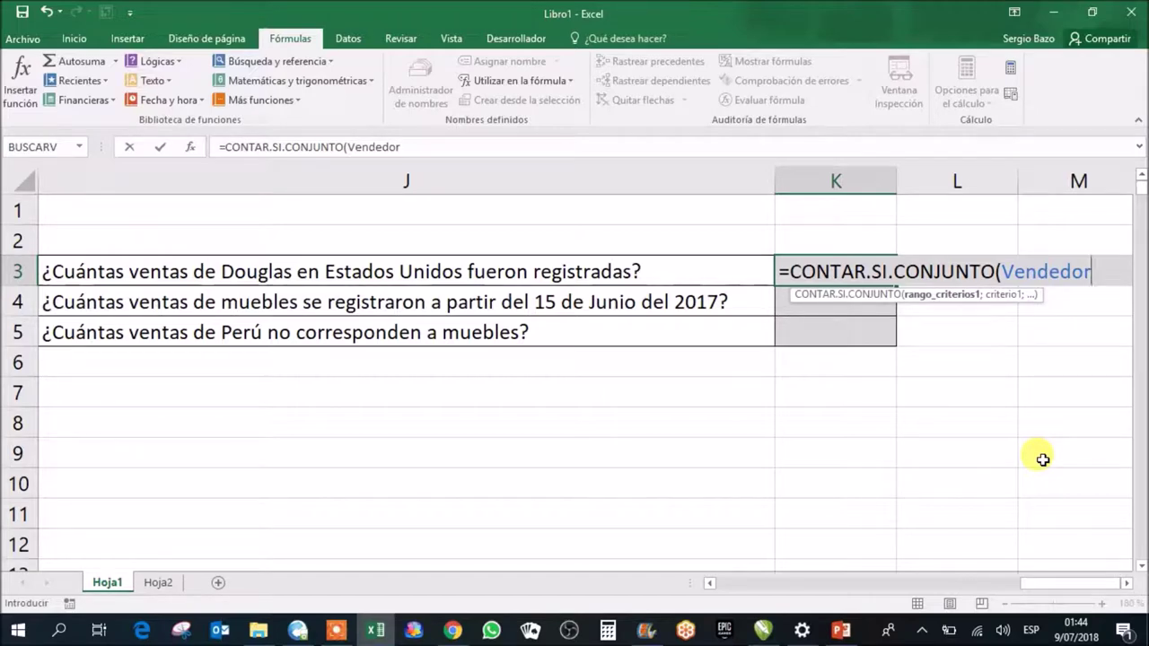
pyautogui.write(';')
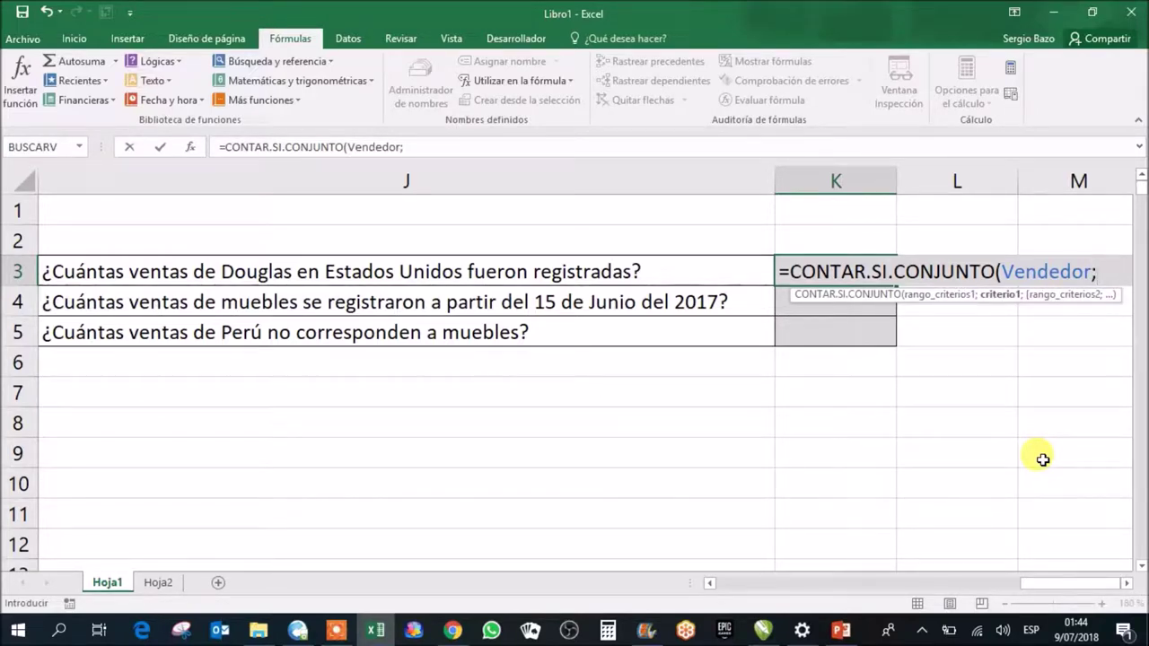
pyautogui.write('"douglas"')
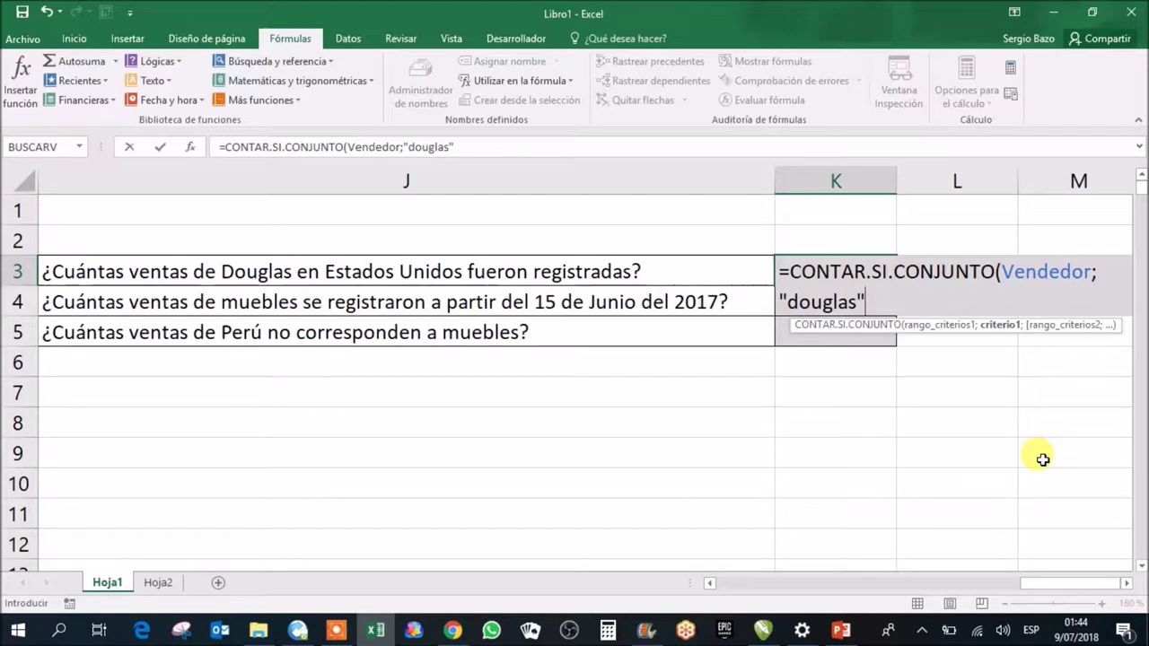
pyautogui.write(';')
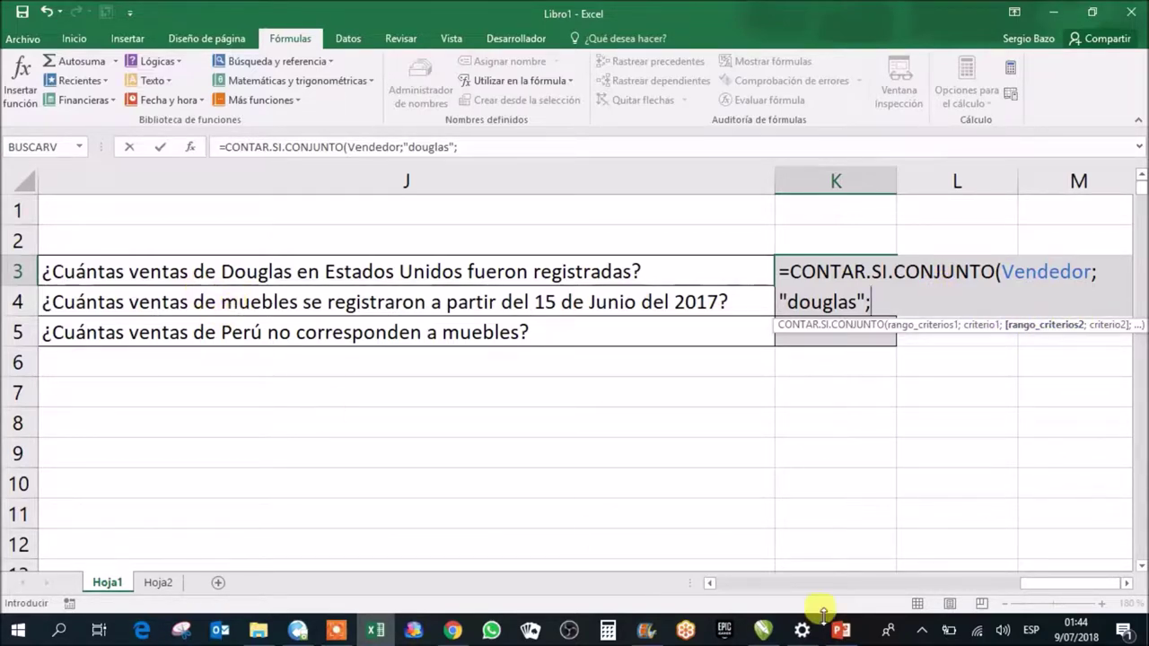
pyautogui.moveTo(1043, 585)
pyautogui.mouseDown()
pyautogui.moveTo(846, 615)
pyautogui.moveTo(700, 600)
pyautogui.moveTo(820, 619)
pyautogui.moveTo(1007, 583)
pyautogui.moveTo(1106, 499)
pyautogui.moveTo(1076, 481)
pyautogui.mouseUp()
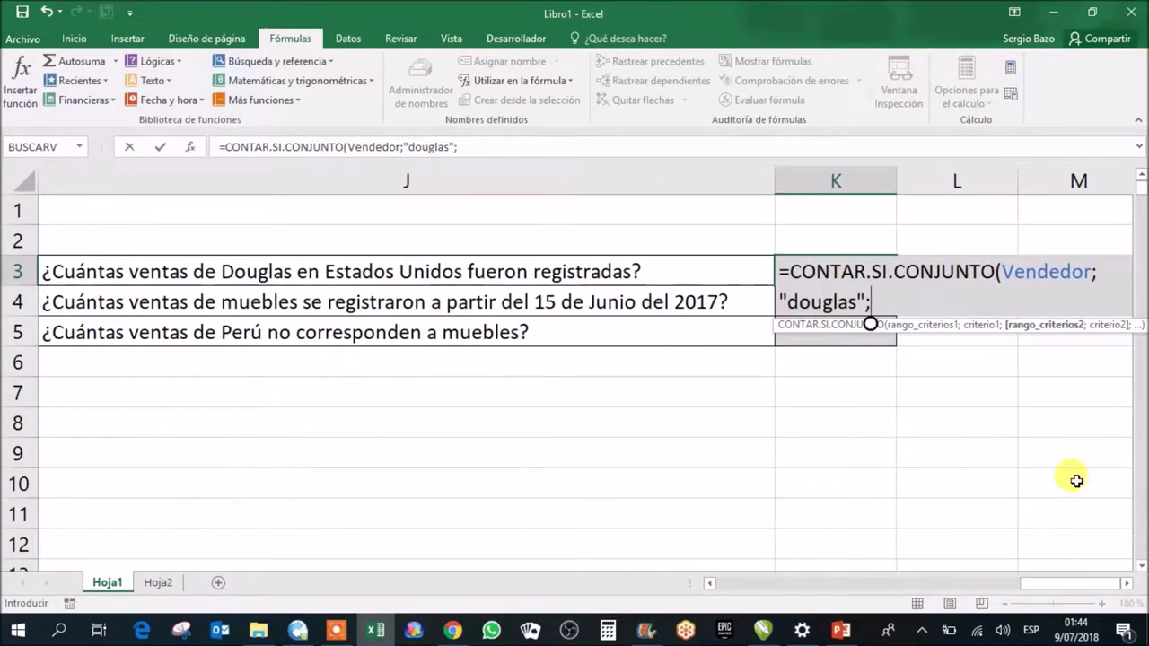
pyautogui.write('pa')
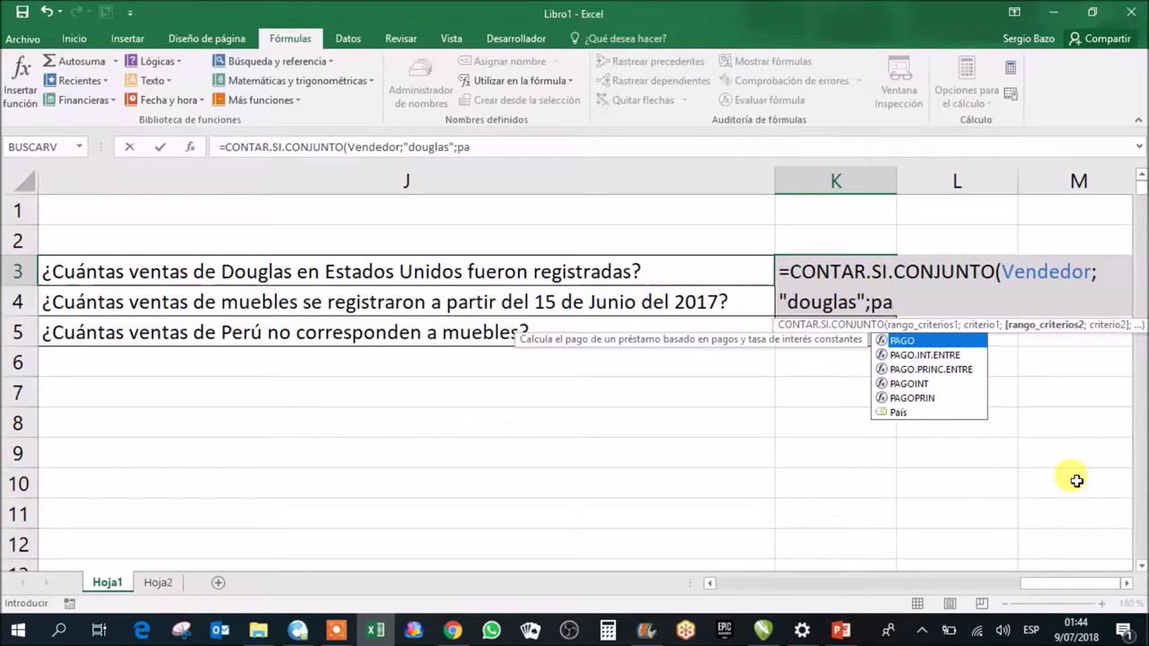
# Step: Add the País criterion beginning with "estados", close and commit K3, which shows 6
pyautogui.press('Down')
pyautogui.press('Down')
pyautogui.press('Down')
pyautogui.press('Down')
pyautogui.press('Down')
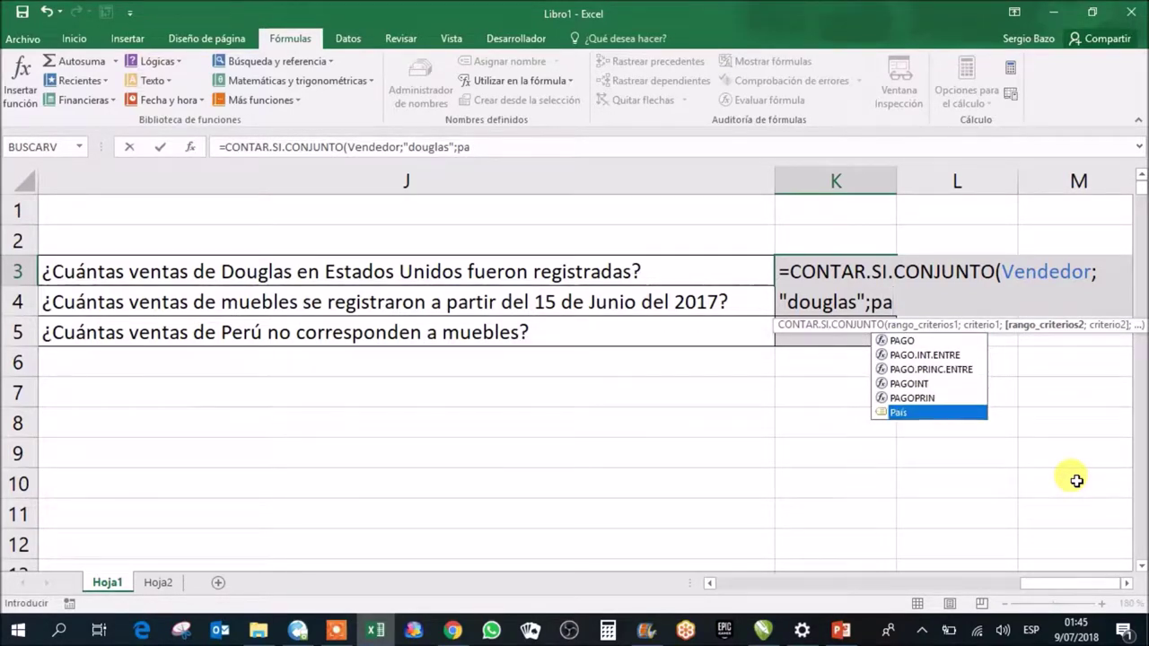
pyautogui.press('Tab')
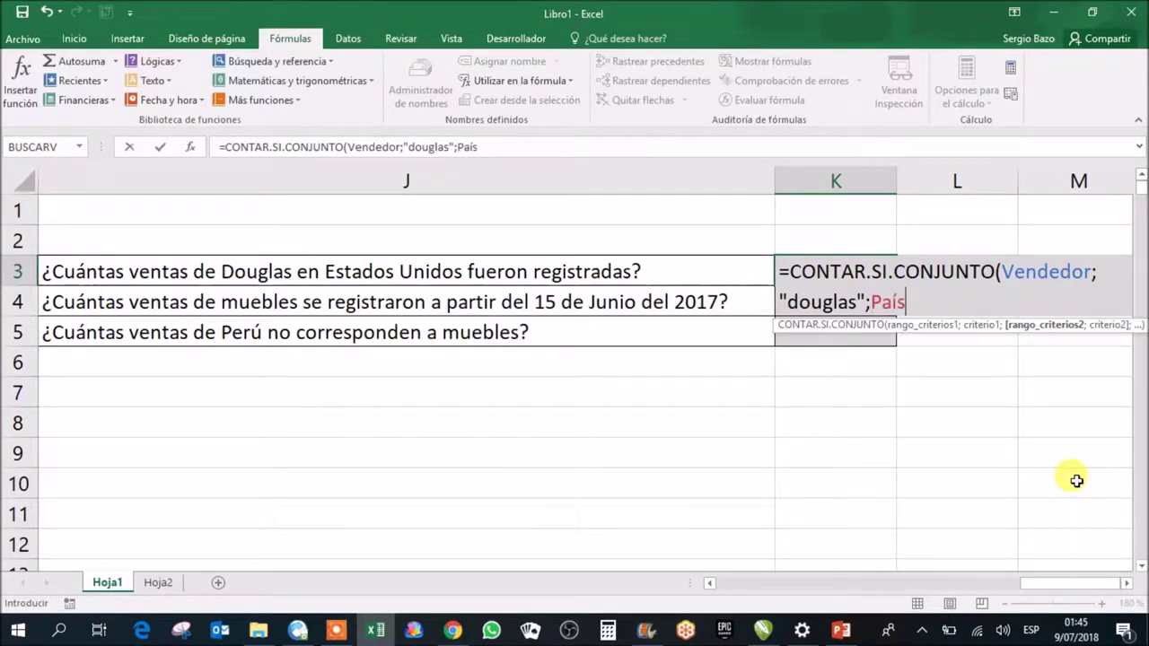
pyautogui.write(';')
pyautogui.write('"')
pyautogui.write('est')
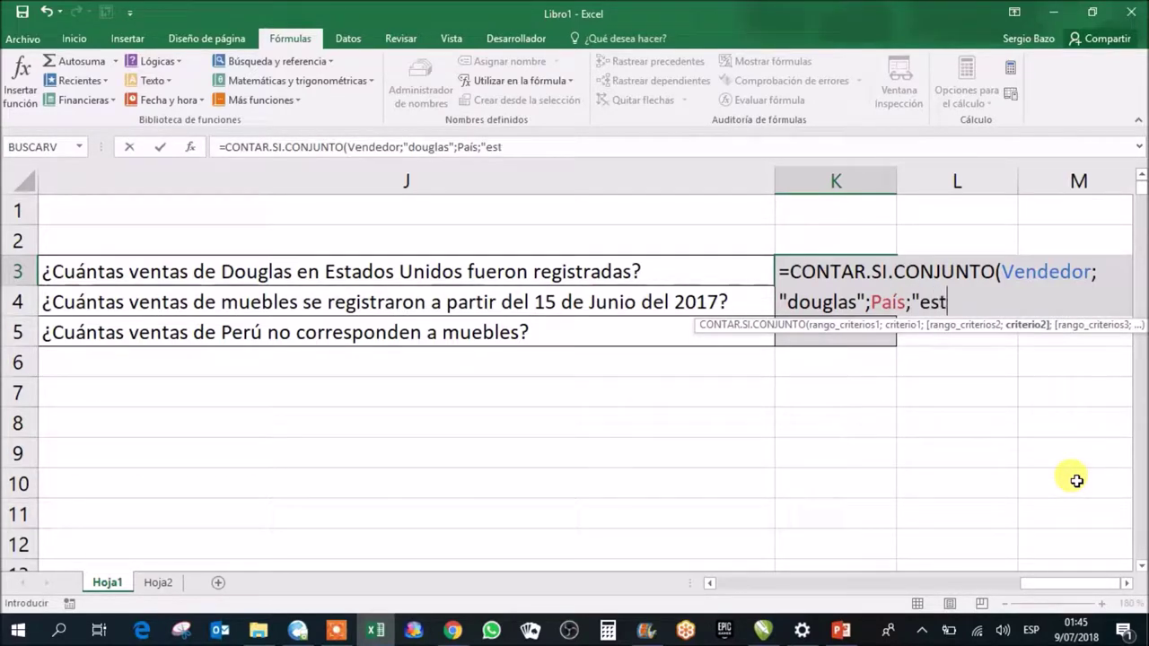
pyautogui.write('ados*')
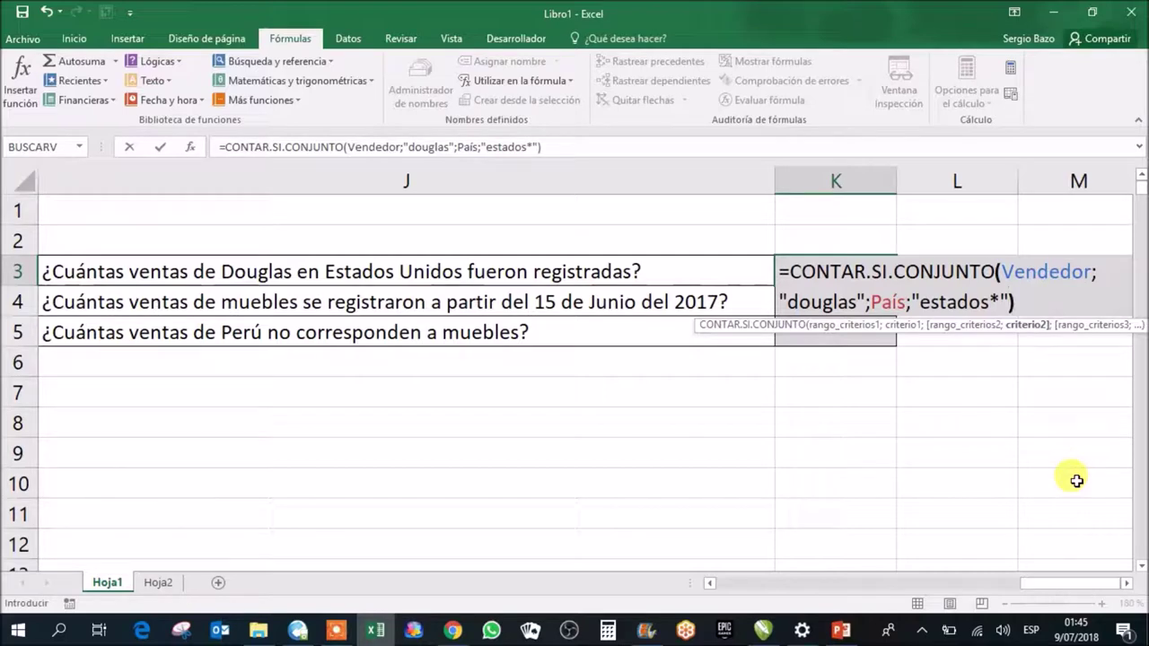
pyautogui.write(')')
pyautogui.click(1125, 582)
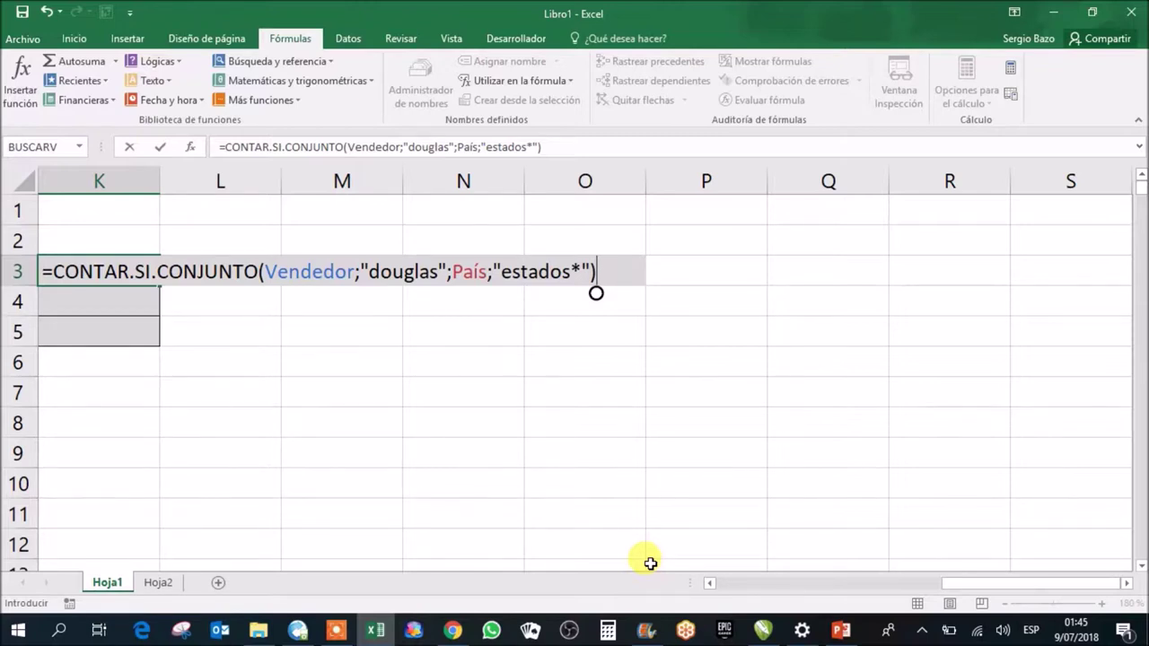
pyautogui.press('Return')
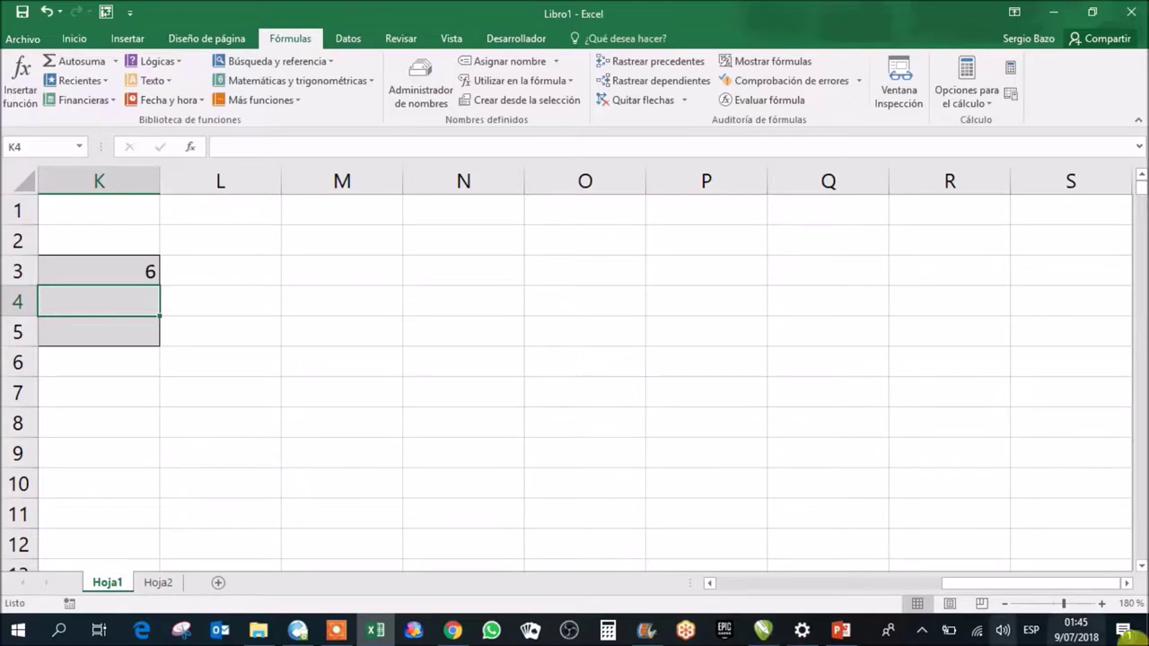
pyautogui.moveTo(1071, 589); pyautogui.dragTo(1027, 591)
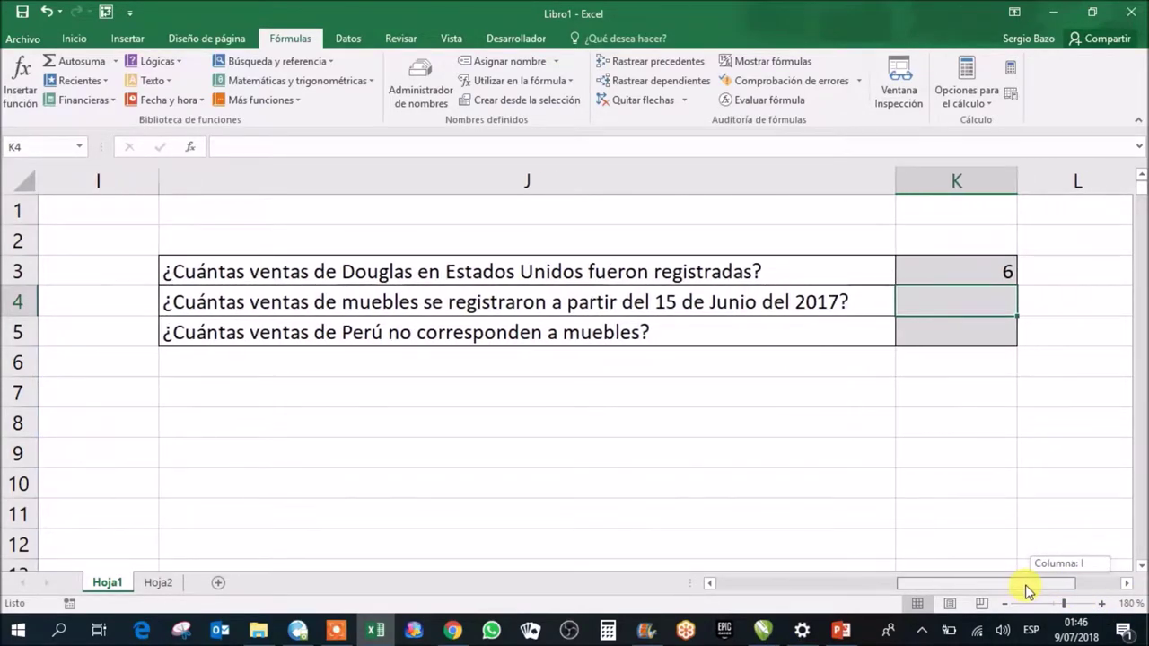
pyautogui.moveTo(1029, 591); pyautogui.dragTo(1039, 589)
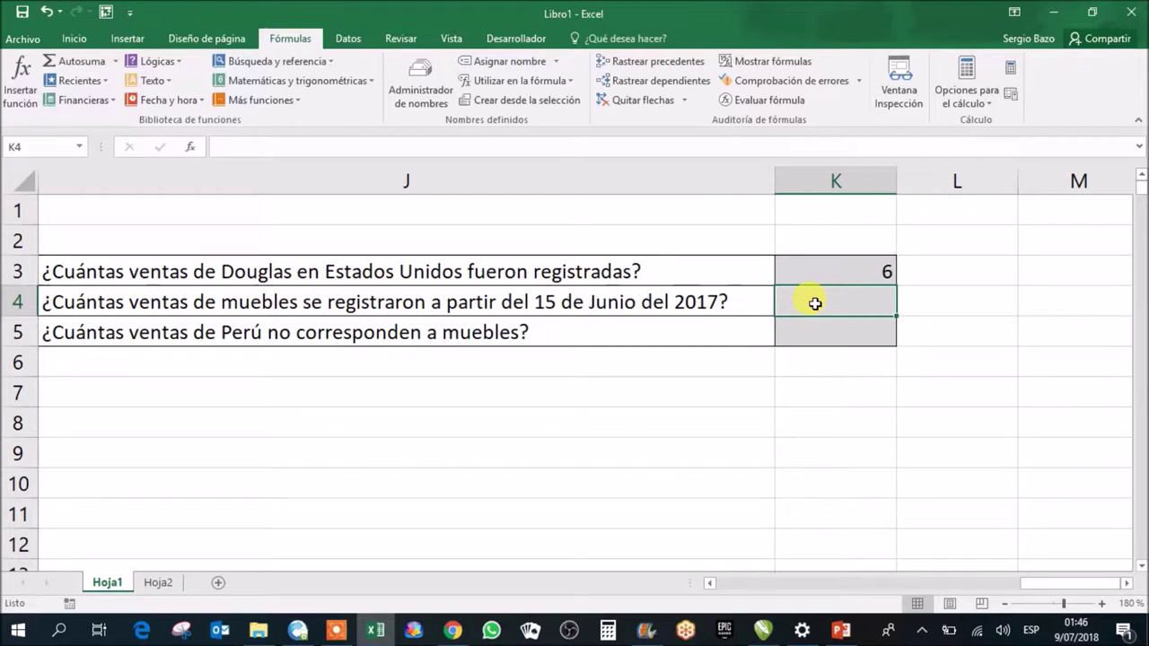
# Step: In K4 enter =CONTAR.SI.CONJUNTO(Categoría;"mueb*"; for the furniture question
pyautogui.write('=cont')
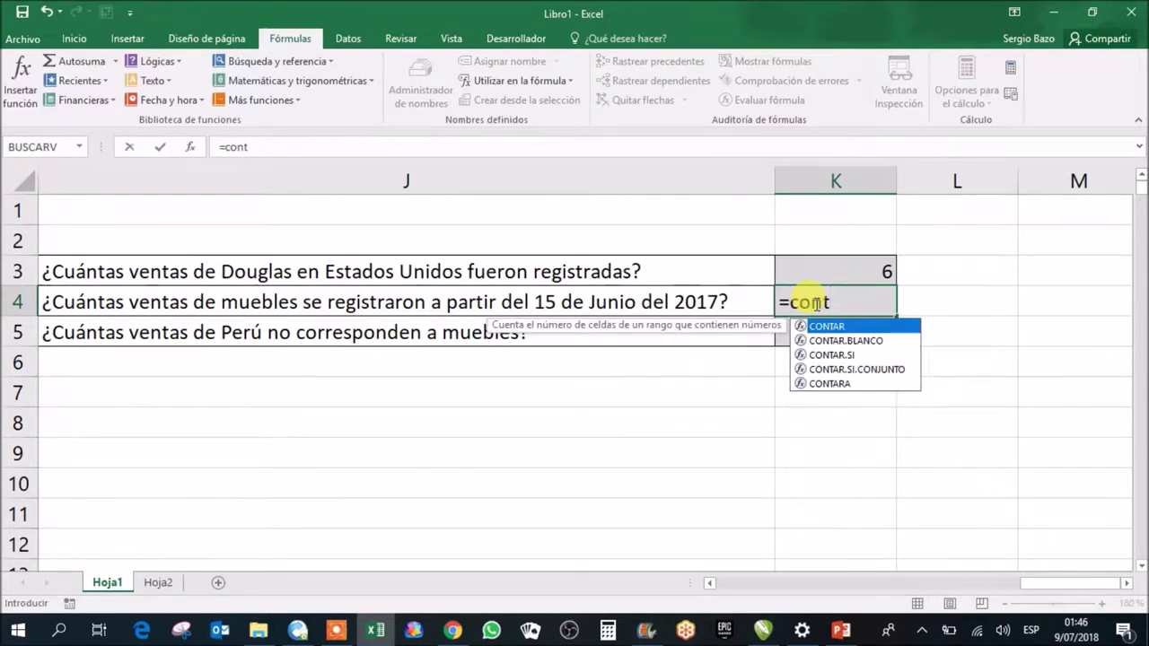
pyautogui.press('Down')
pyautogui.press('Down')
pyautogui.press('Down')
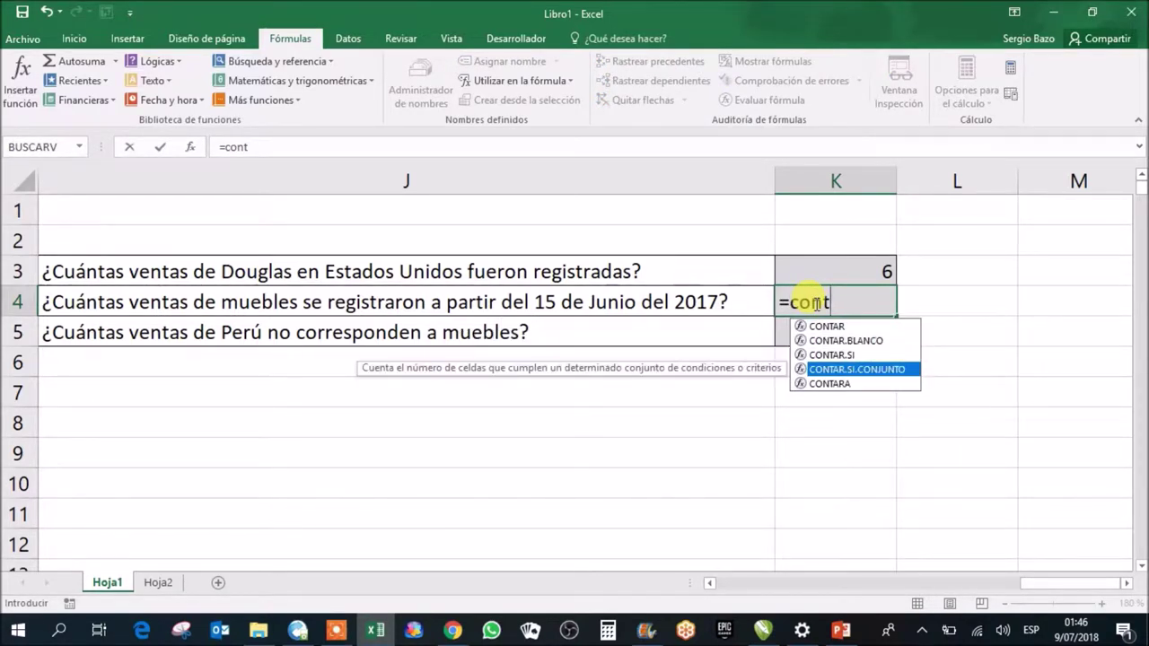
pyautogui.press('Tab')
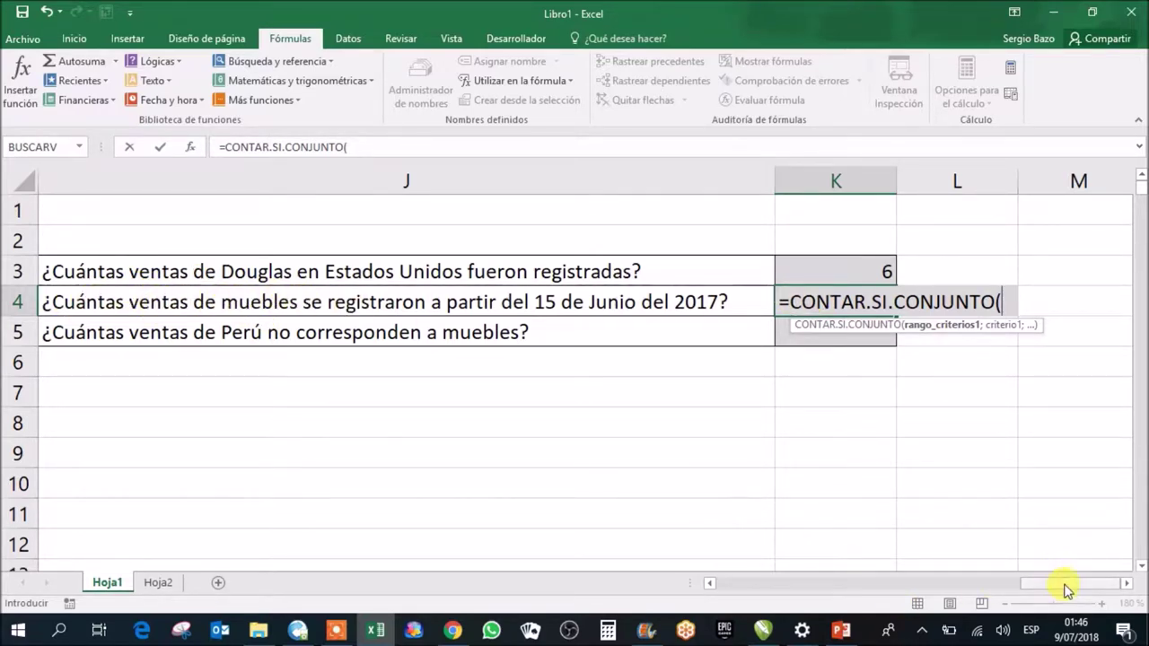
pyautogui.moveTo(1064, 583); pyautogui.dragTo(706, 599)
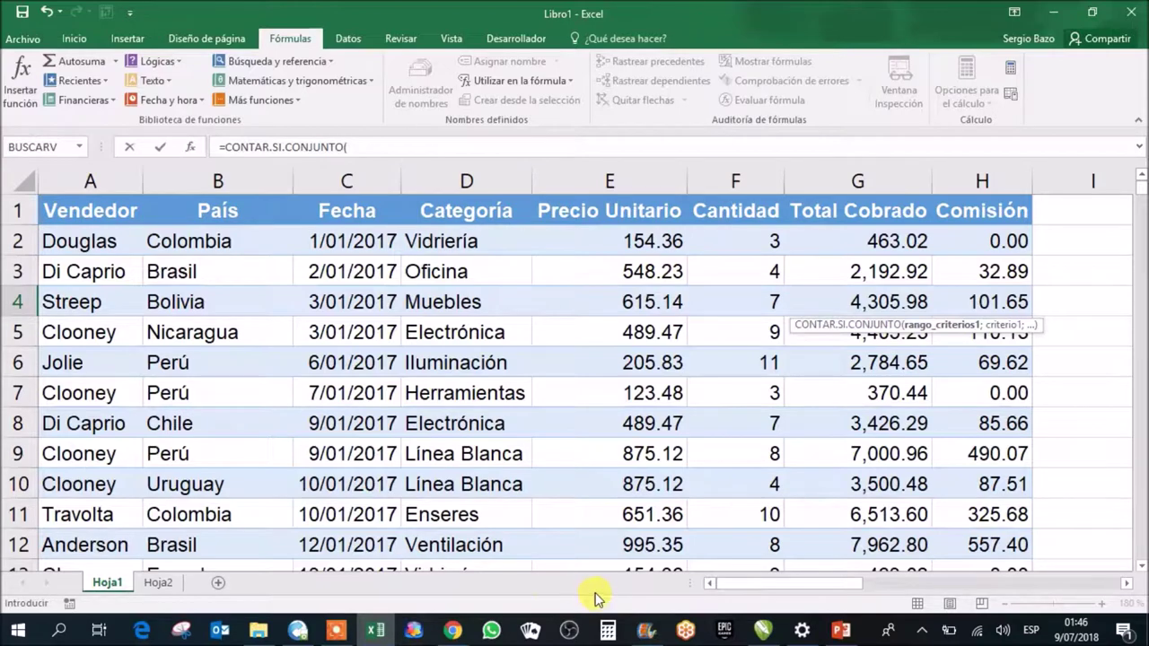
pyautogui.moveTo(782, 584); pyautogui.dragTo(1137, 582)
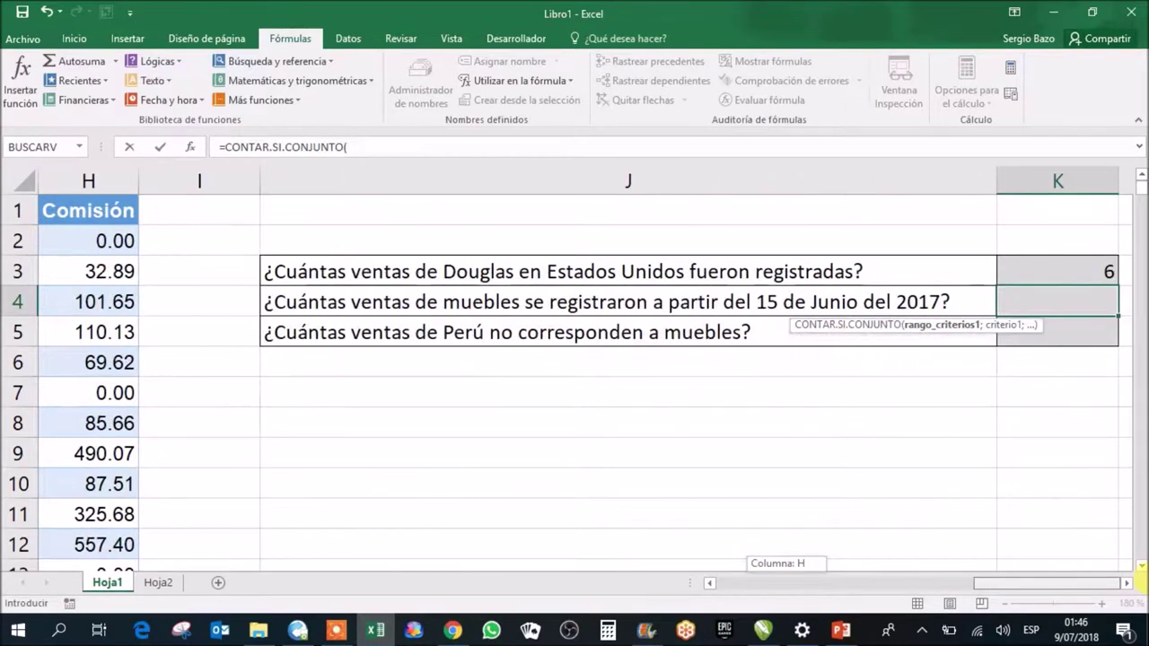
pyautogui.click(1127, 583)
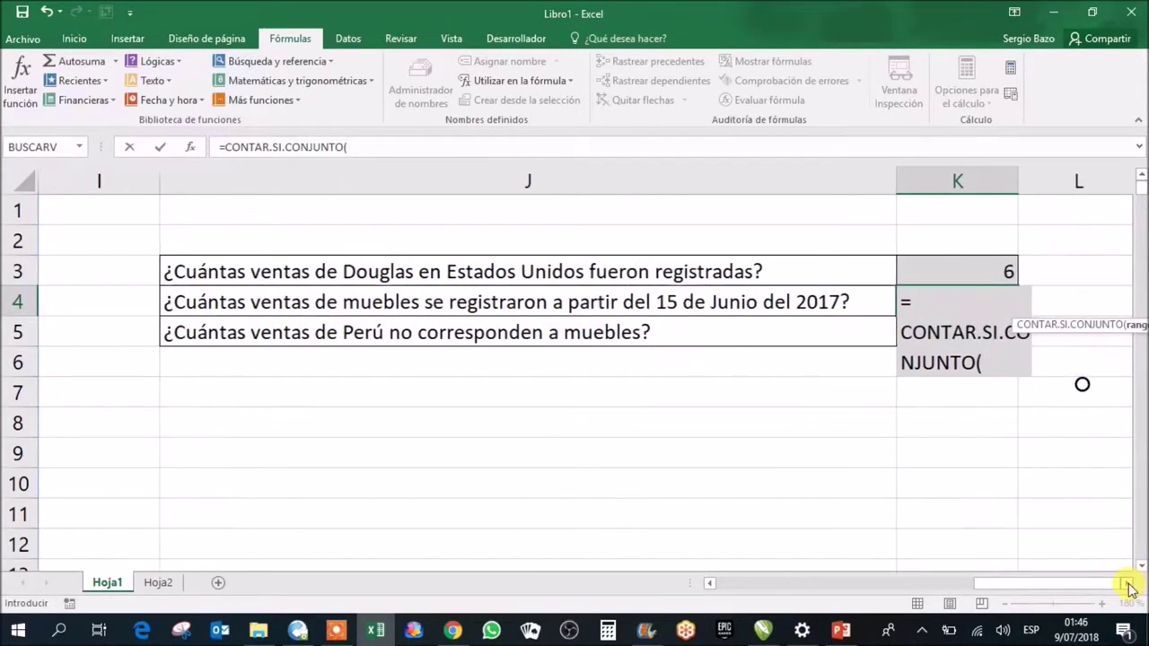
pyautogui.click(1127, 583)
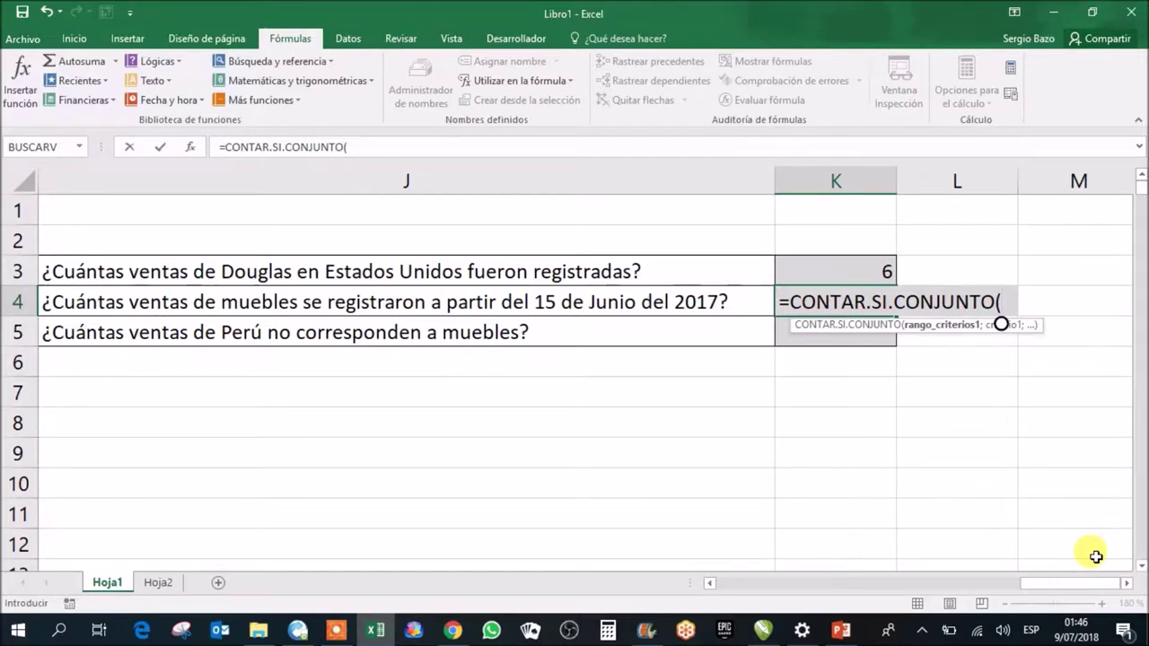
pyautogui.write('categ')
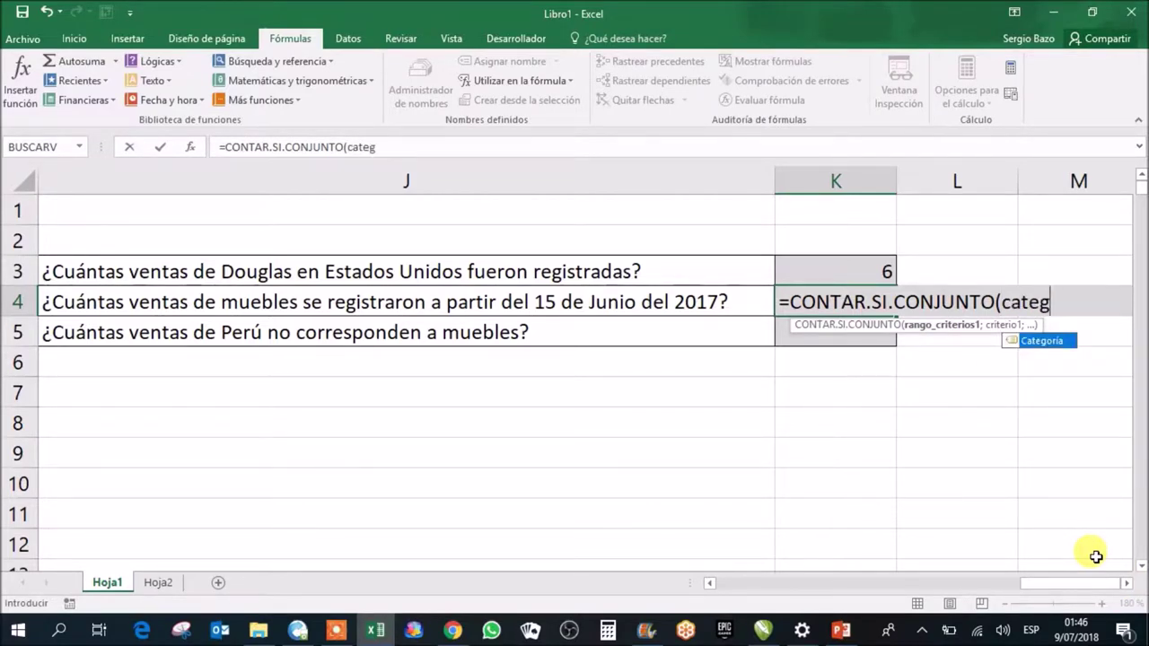
pyautogui.press('Tab')
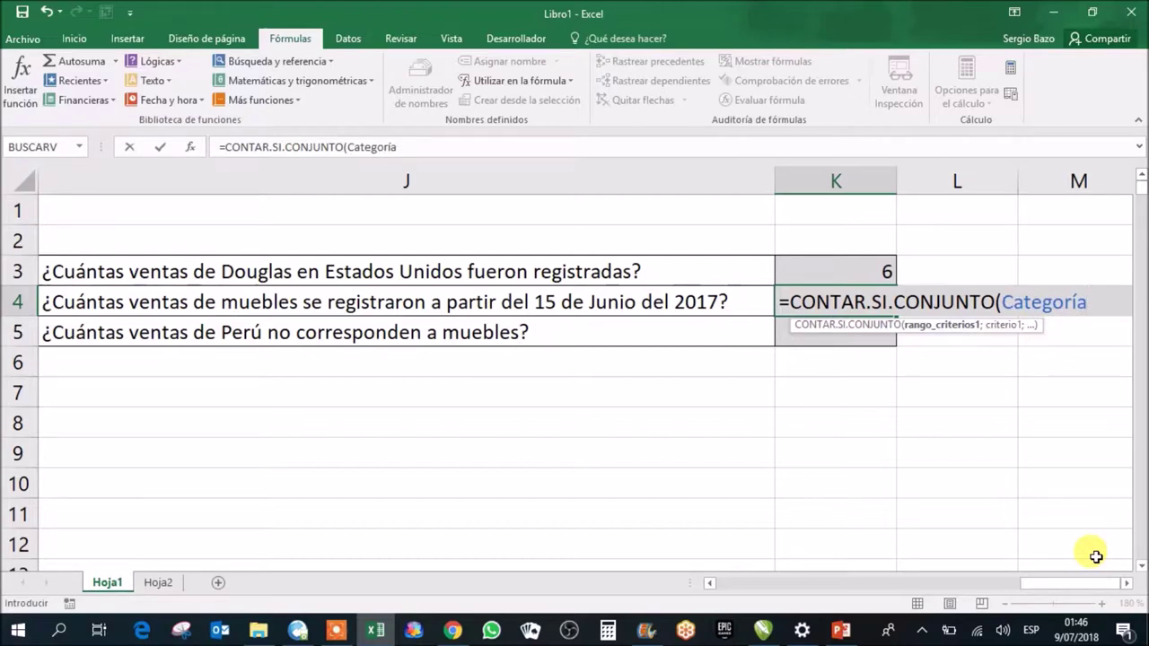
pyautogui.write(';"mueb*')
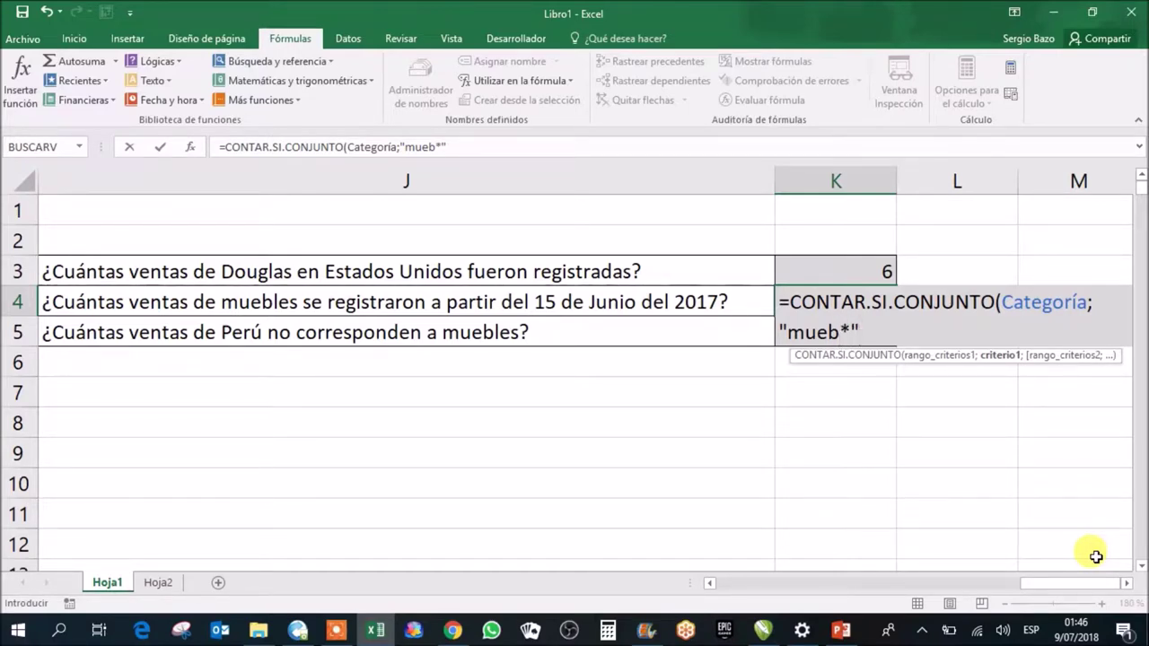
pyautogui.write(';')
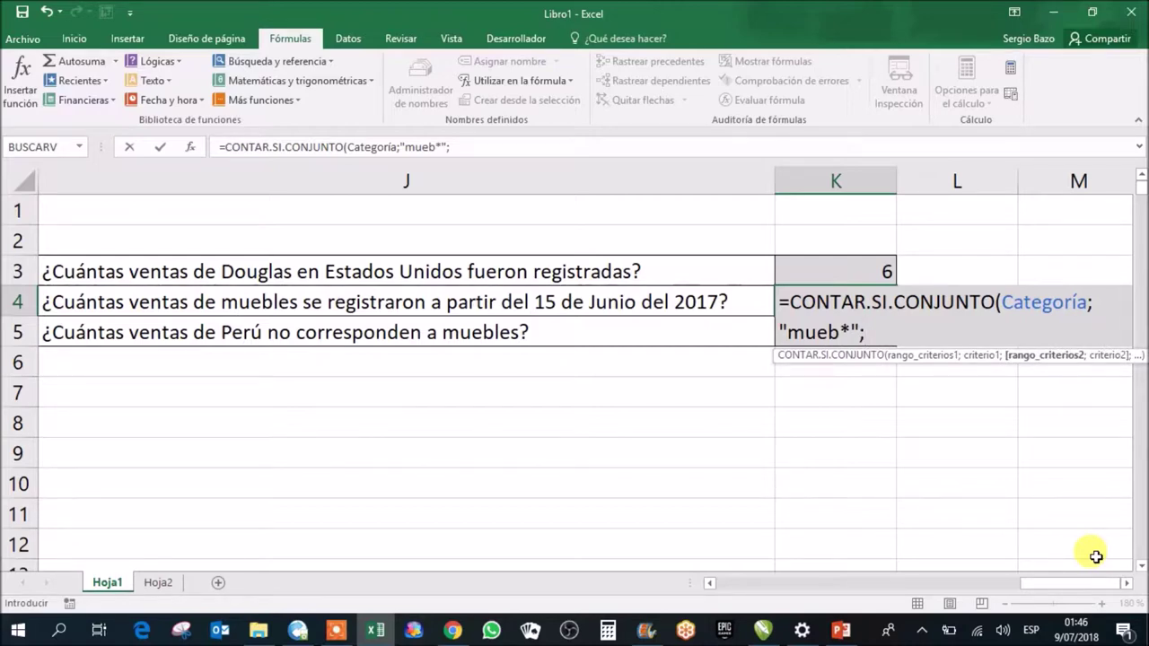
# Step: Append Fecha;">=15/6/2017" as the second criteria pair in the K4 formula
pyautogui.moveTo(1094, 582); pyautogui.dragTo(621, 591)
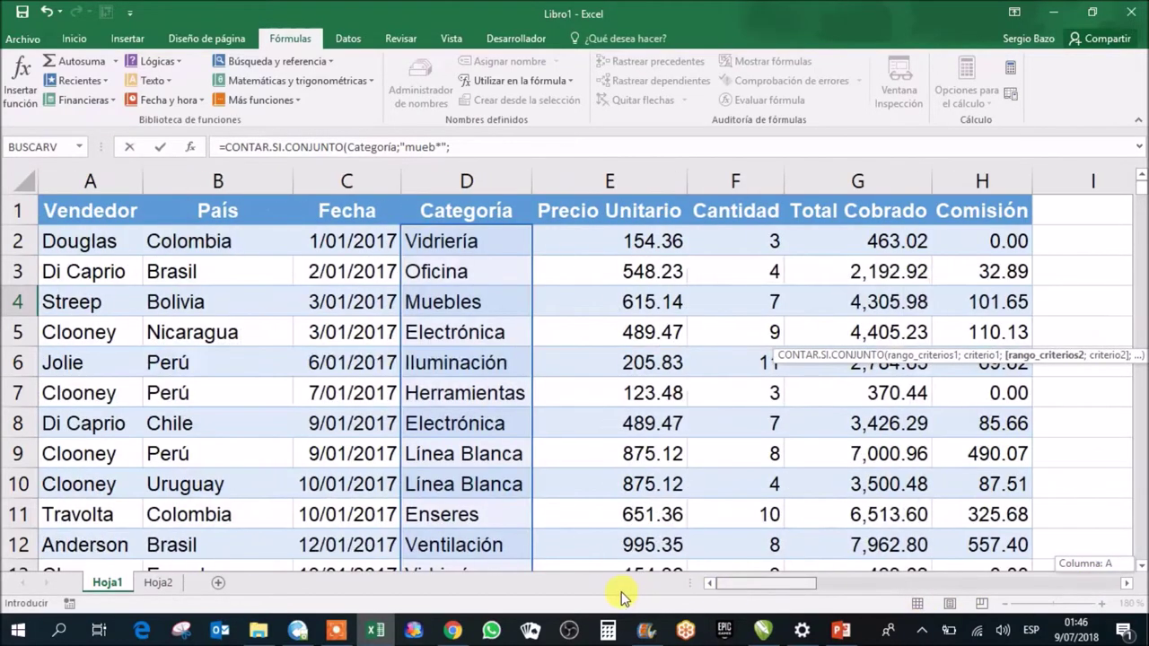
pyautogui.moveTo(726, 584); pyautogui.dragTo(1095, 583)
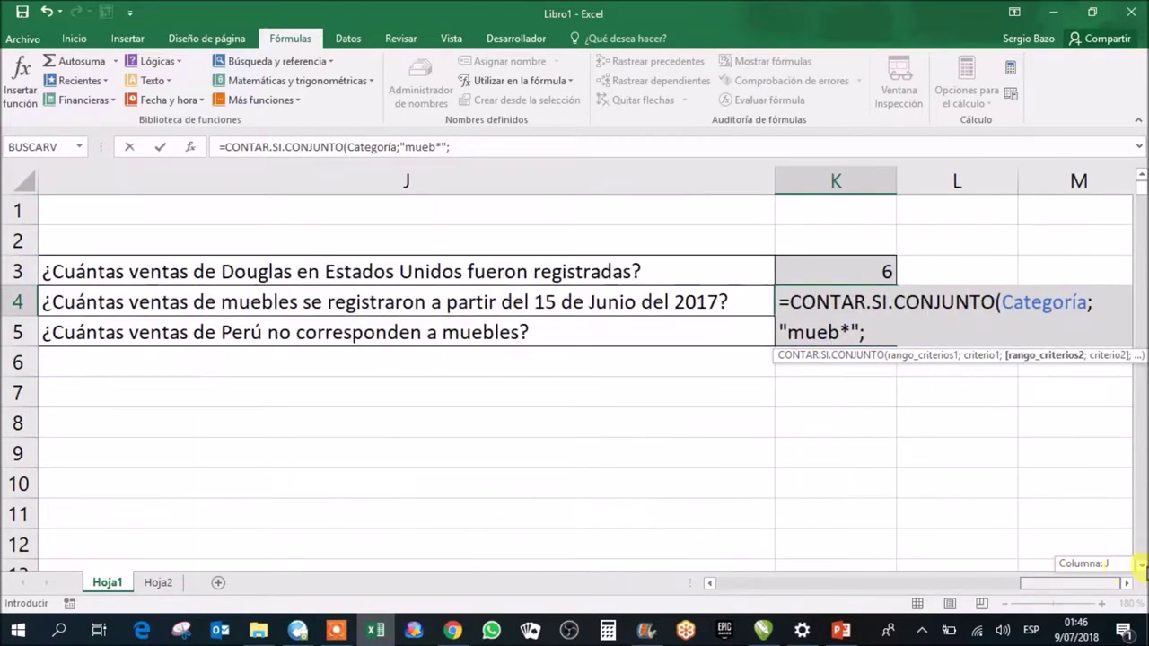
pyautogui.write('f')
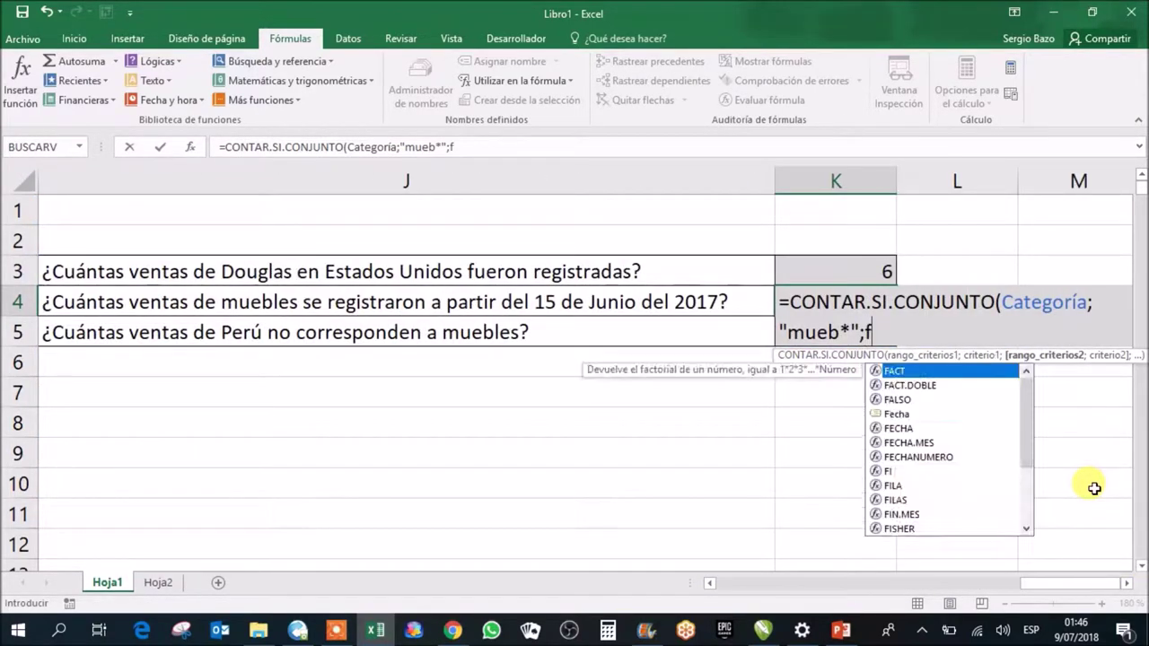
pyautogui.write('echa')
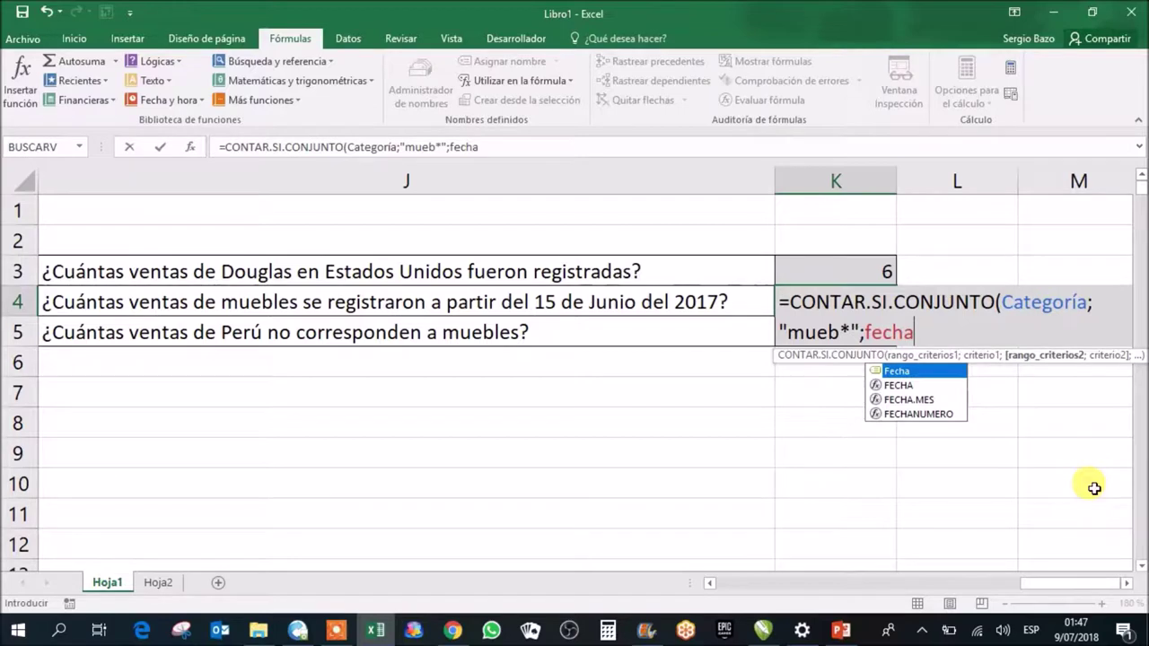
pyautogui.press('Tab')
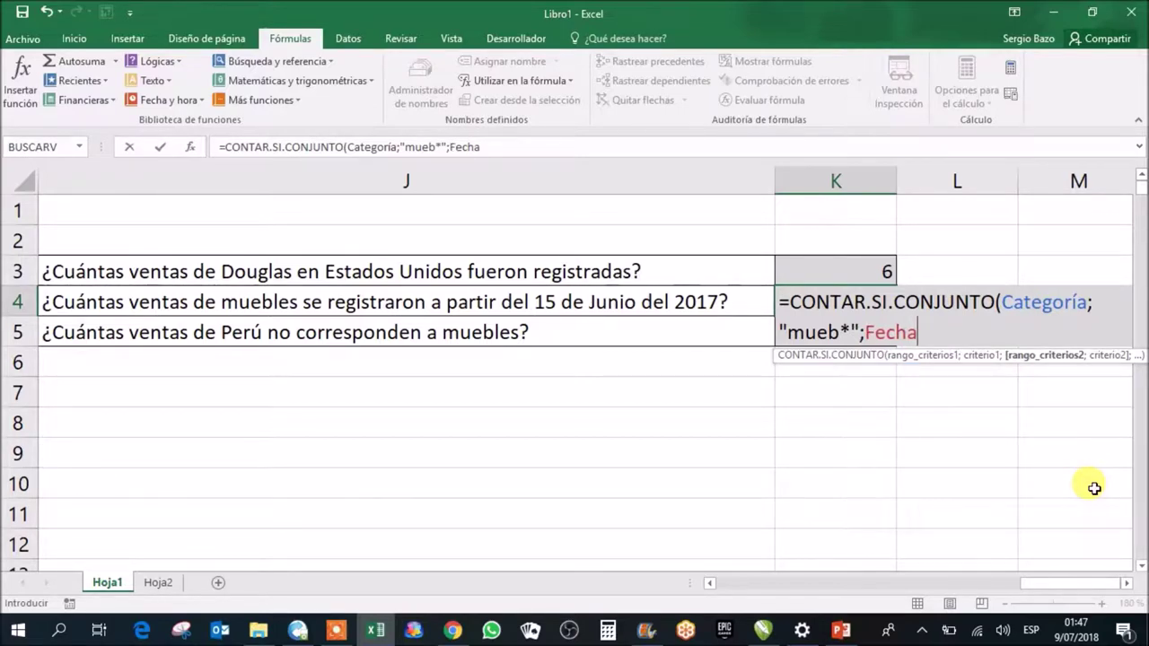
pyautogui.write(';"')
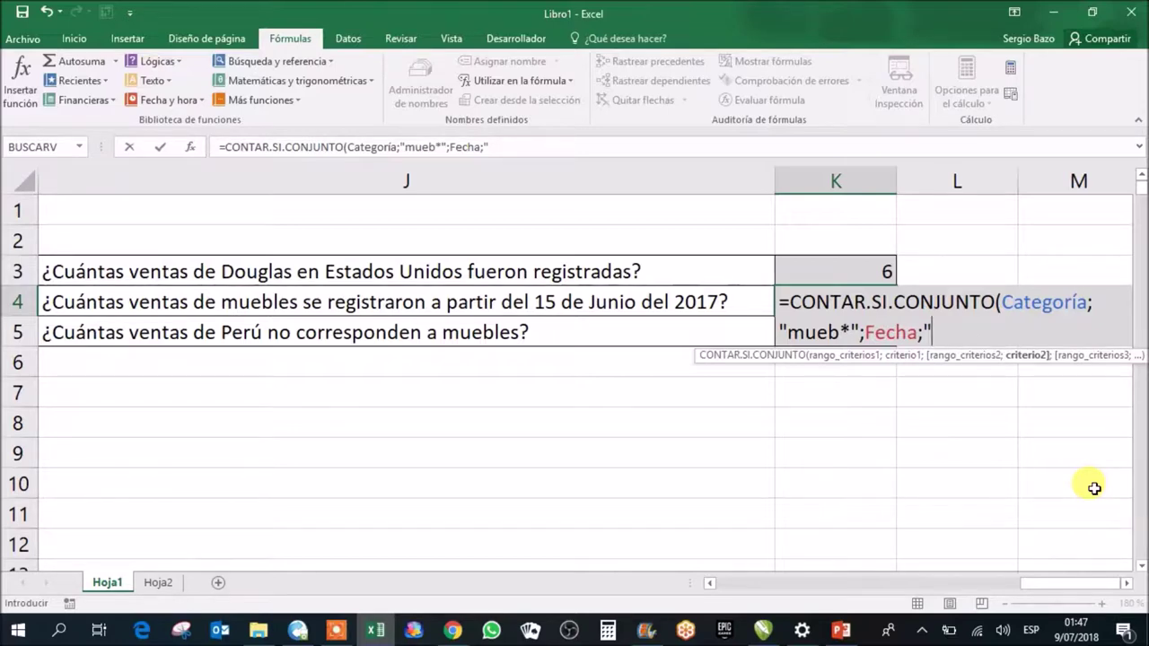
pyautogui.write('>=15/6/2017')
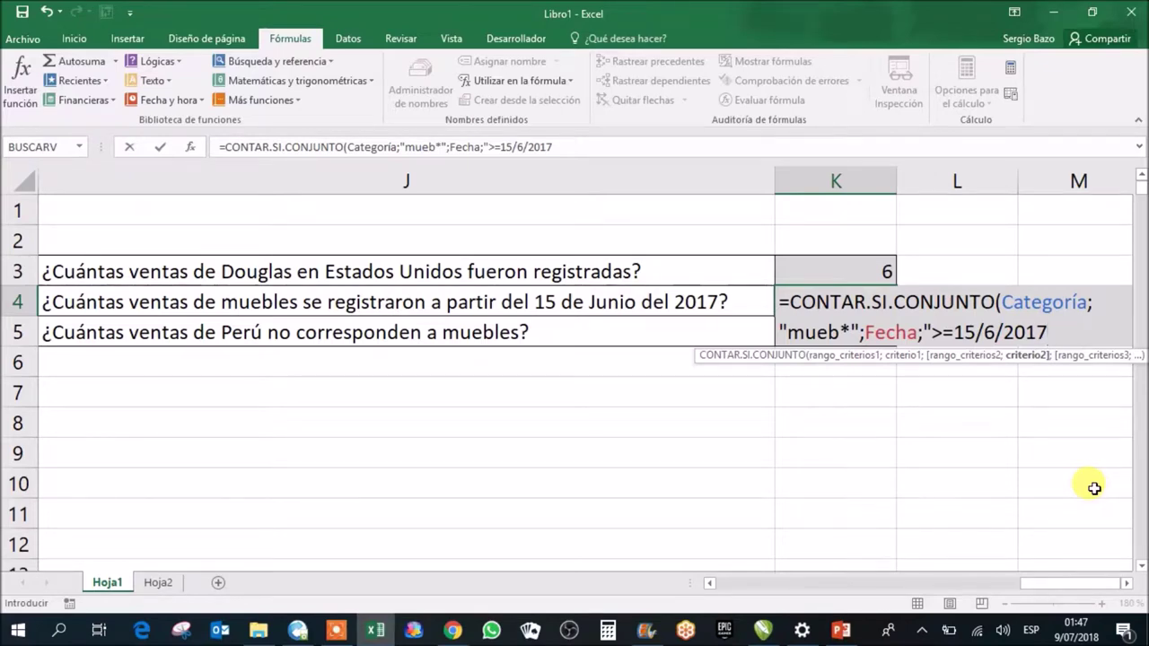
pyautogui.write('"')
pyautogui.moveTo(1093, 583); pyautogui.dragTo(744, 583)
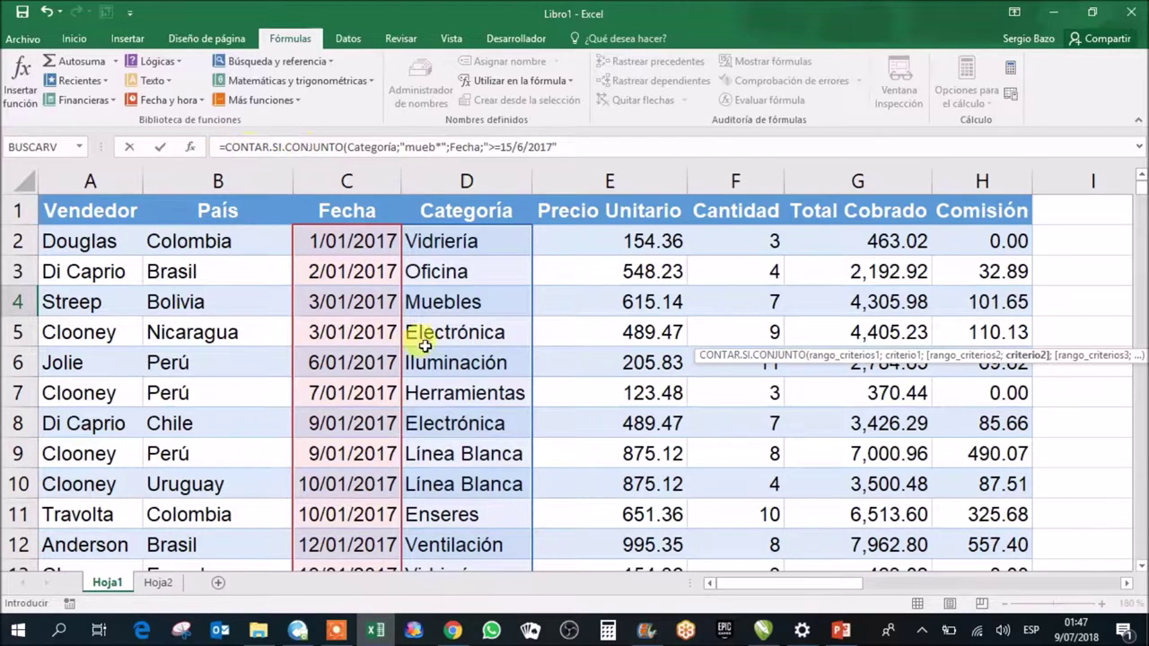
# Step: Scroll to review the full K4 formula and commit it, showing 10
pyautogui.moveTo(754, 588); pyautogui.dragTo(1116, 594)
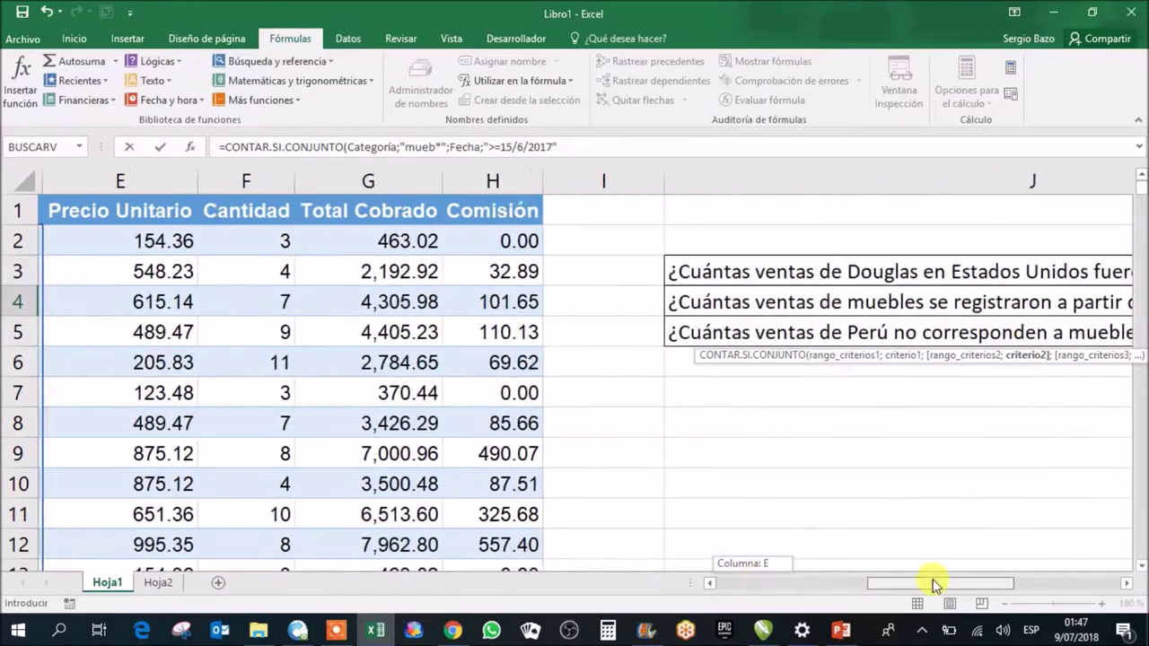
pyautogui.click(1127, 583)
pyautogui.click(1127, 583)
pyautogui.click(1127, 583)
pyautogui.write(')')
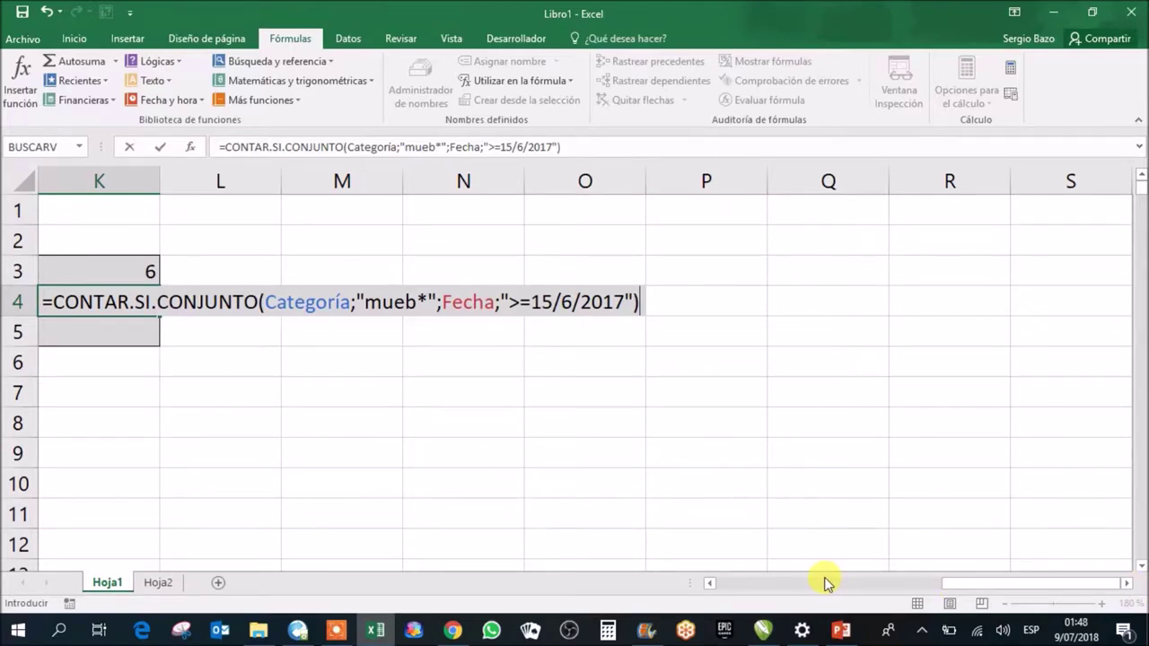
pyautogui.press('Return')
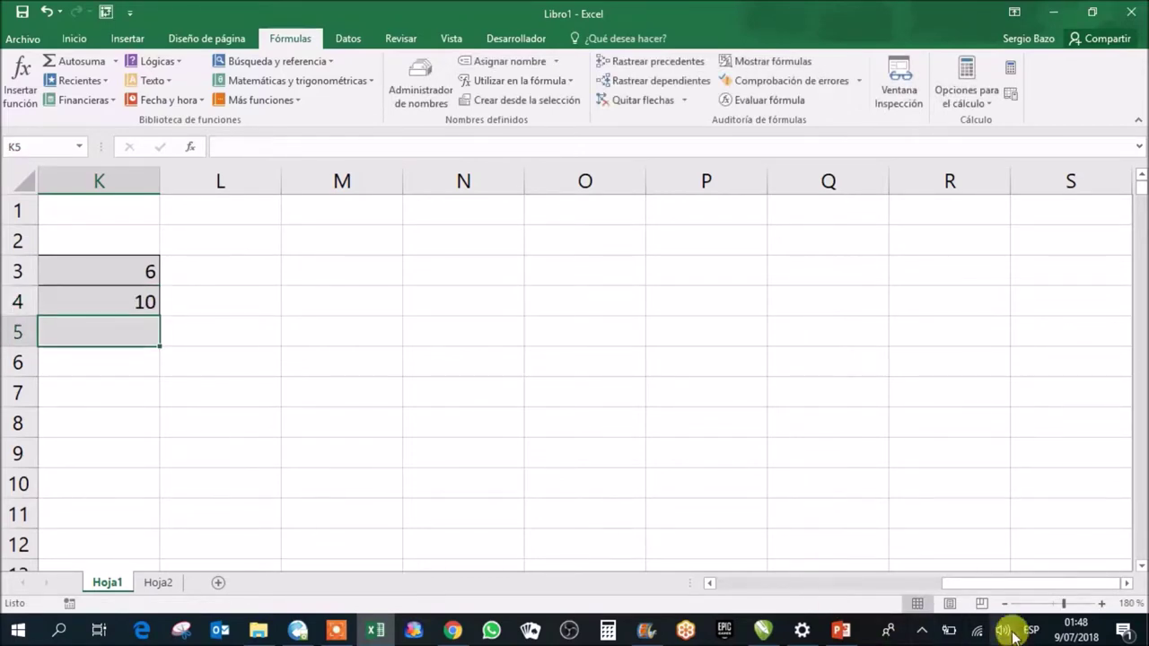
# Step: Check K4's formula, then start =cont in the Peru answer cell K5
pyautogui.moveTo(1011, 588)
pyautogui.mouseDown()
pyautogui.moveTo(882, 605)
pyautogui.moveTo(969, 601)
pyautogui.mouseUp()
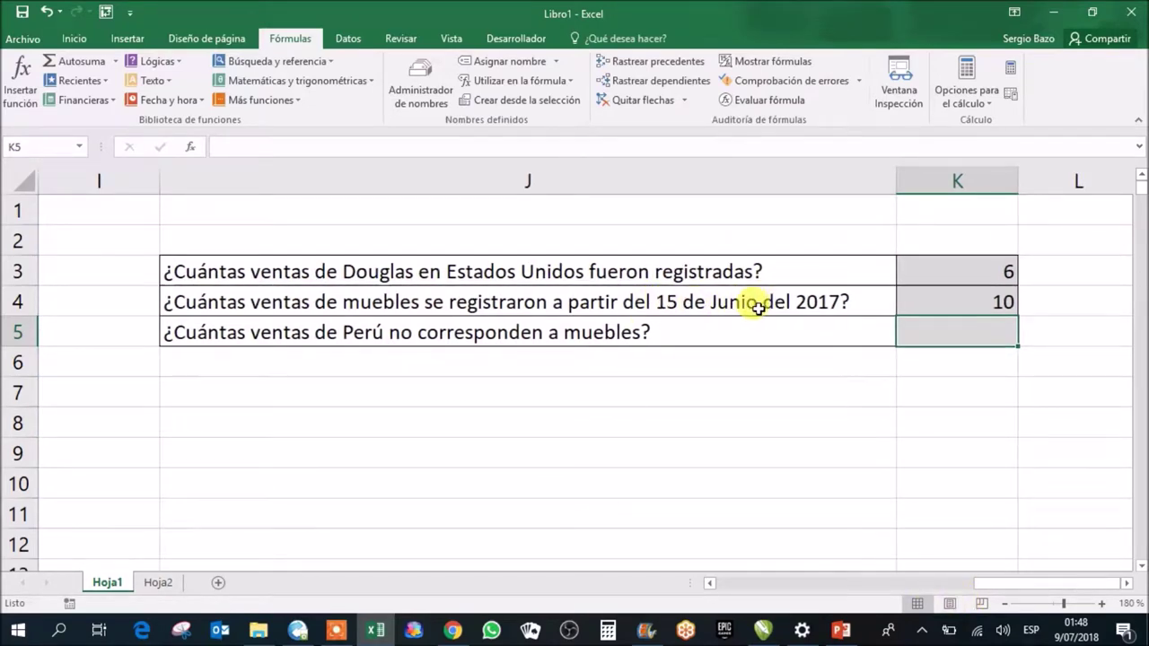
pyautogui.click(955, 305)
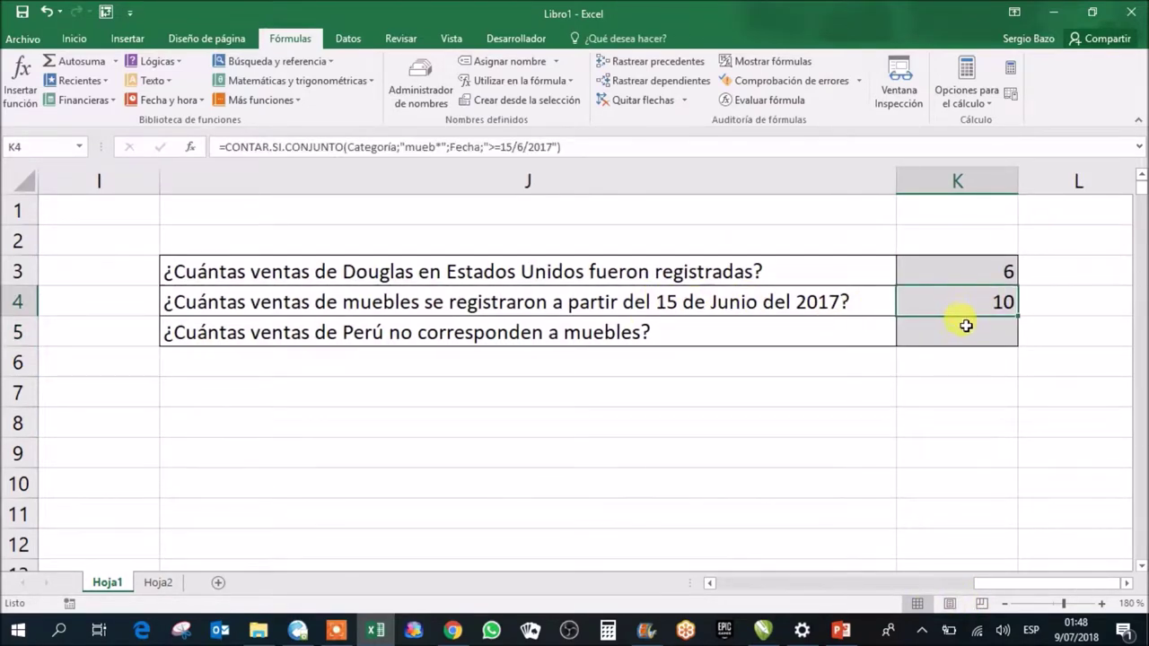
pyautogui.click(962, 325)
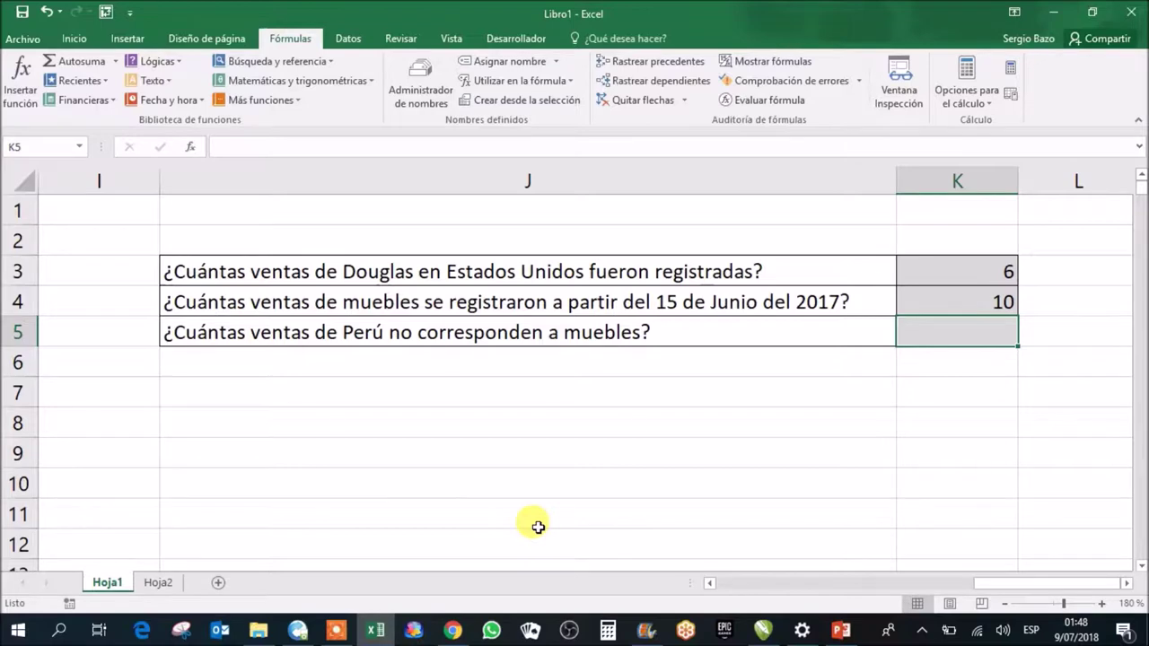
pyautogui.write('=cont')
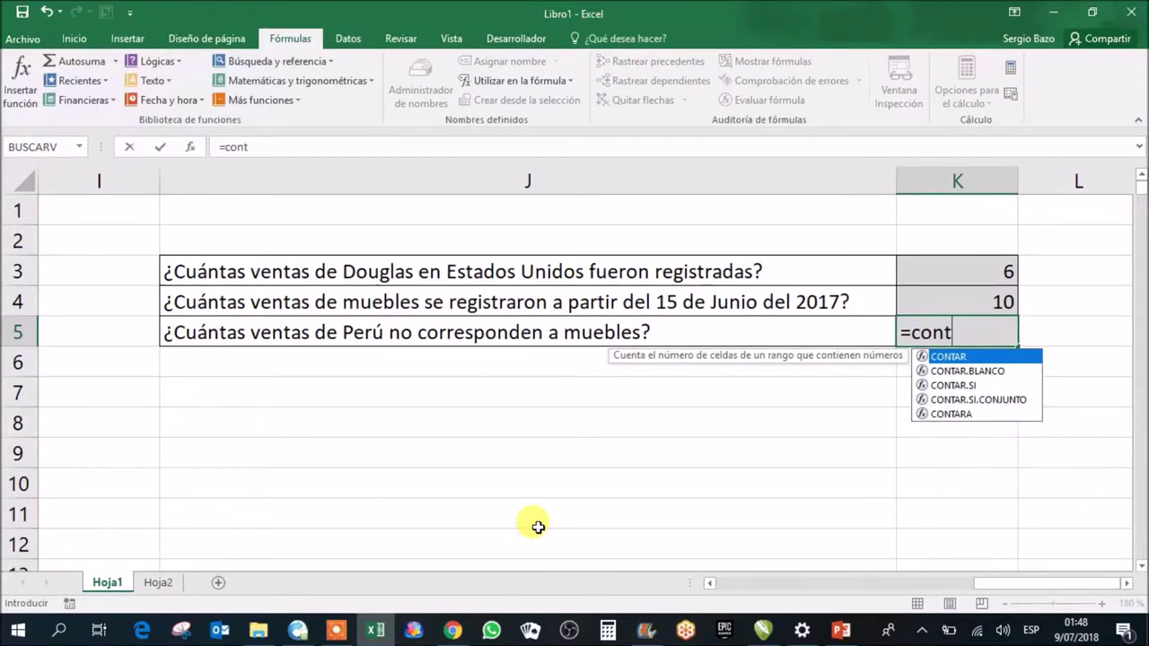
# Step: Build =CONTAR.SI.CONJUNTO(País;"per*"; in K5 using autocomplete for the function and range
pyautogui.press('Down')
pyautogui.press('Down')
pyautogui.press('Down')
pyautogui.press('Tab')
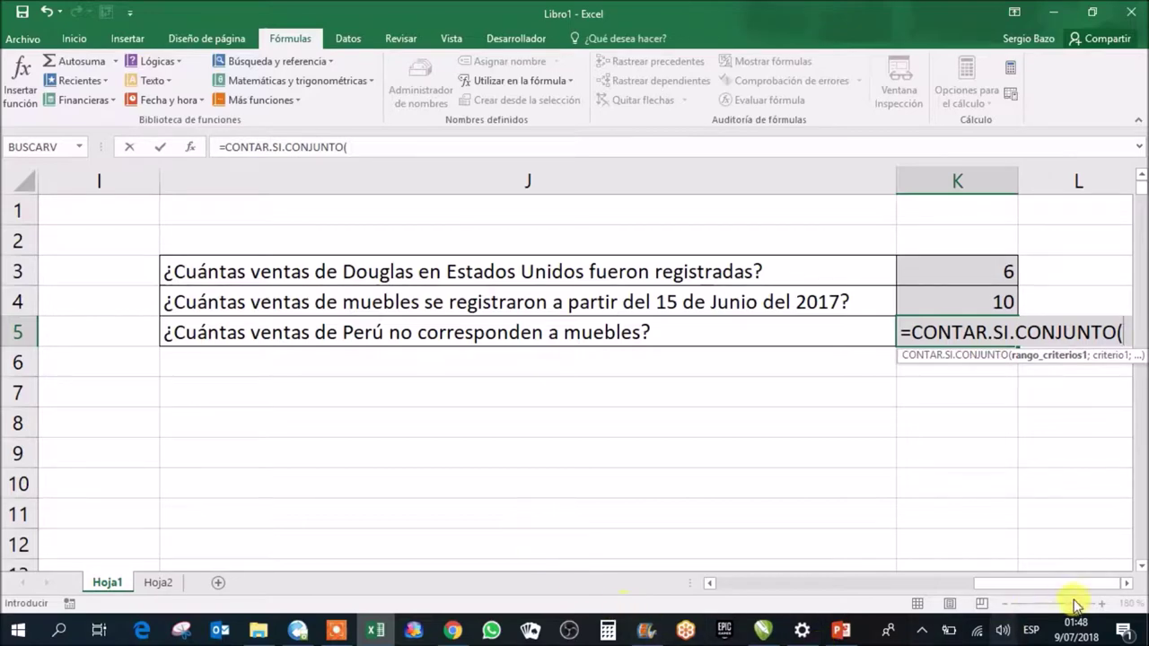
pyautogui.click(1126, 584)
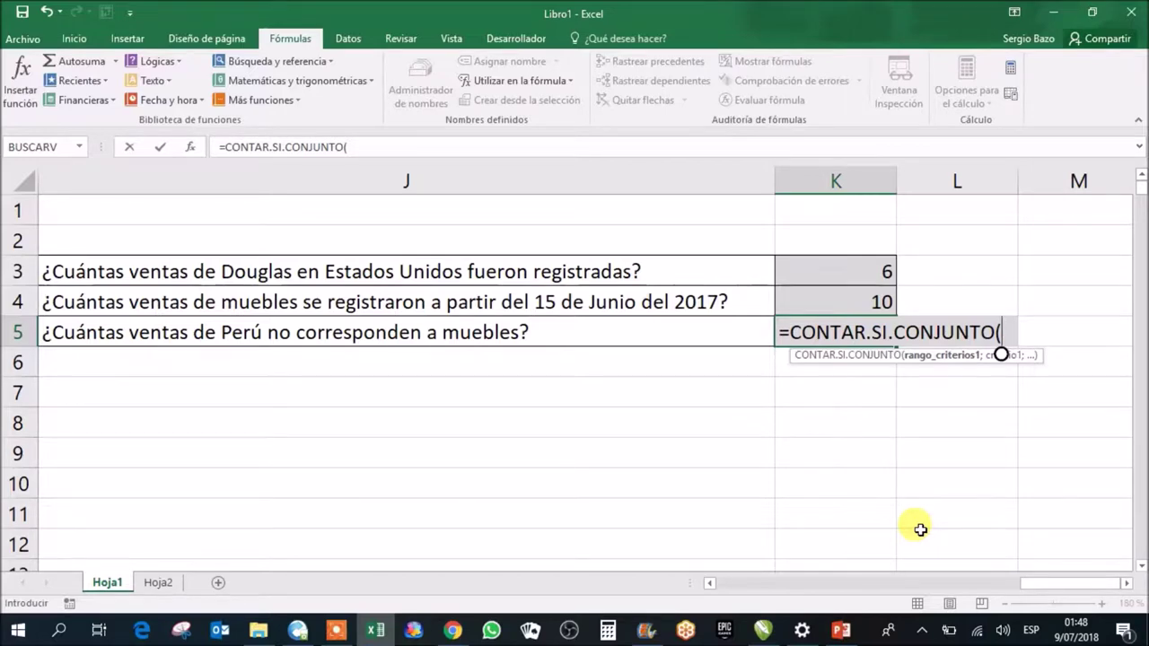
pyautogui.write('pa')
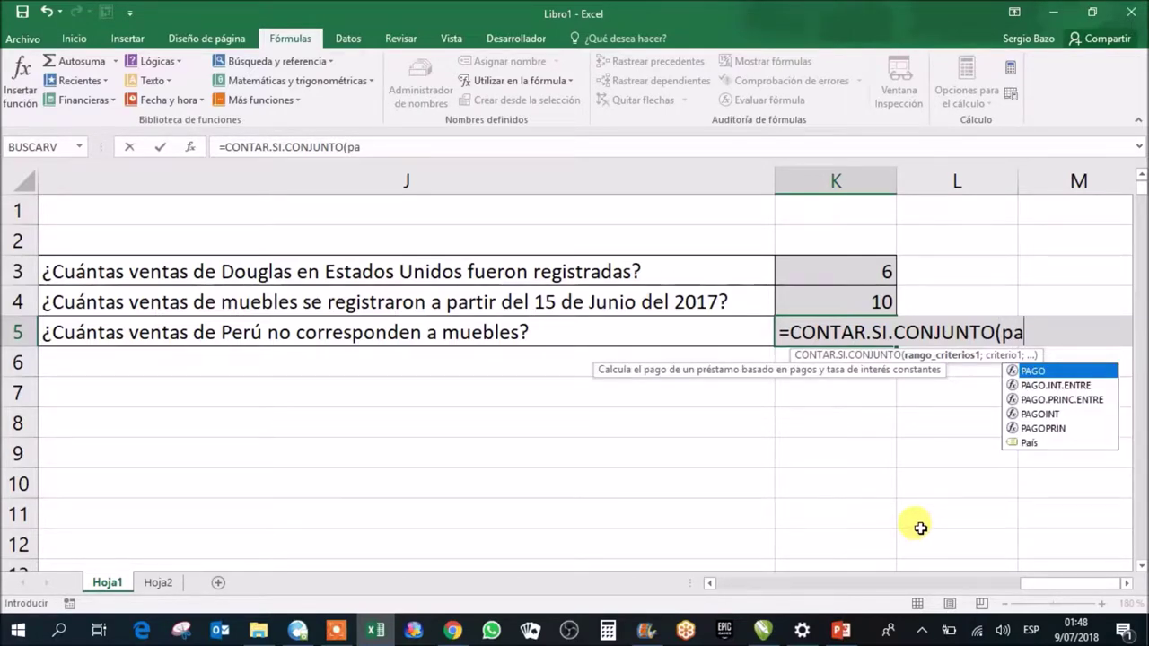
pyautogui.press('Down')
pyautogui.press('Down')
pyautogui.press('Down')
pyautogui.press('Down')
pyautogui.press('Down')
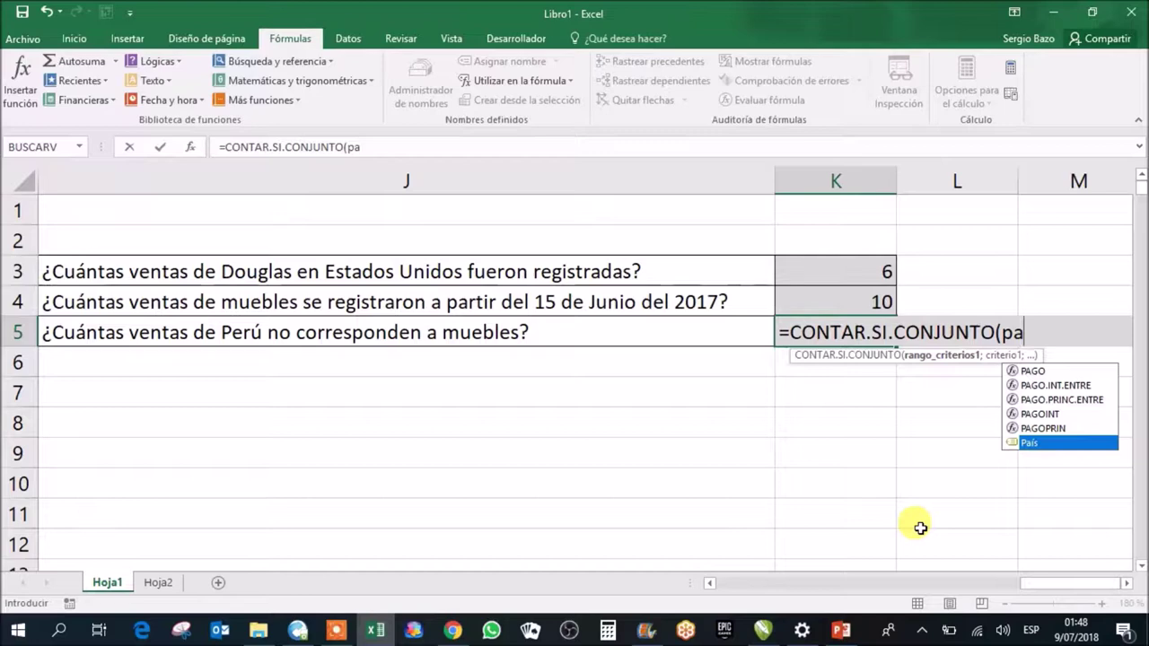
pyautogui.press('Tab')
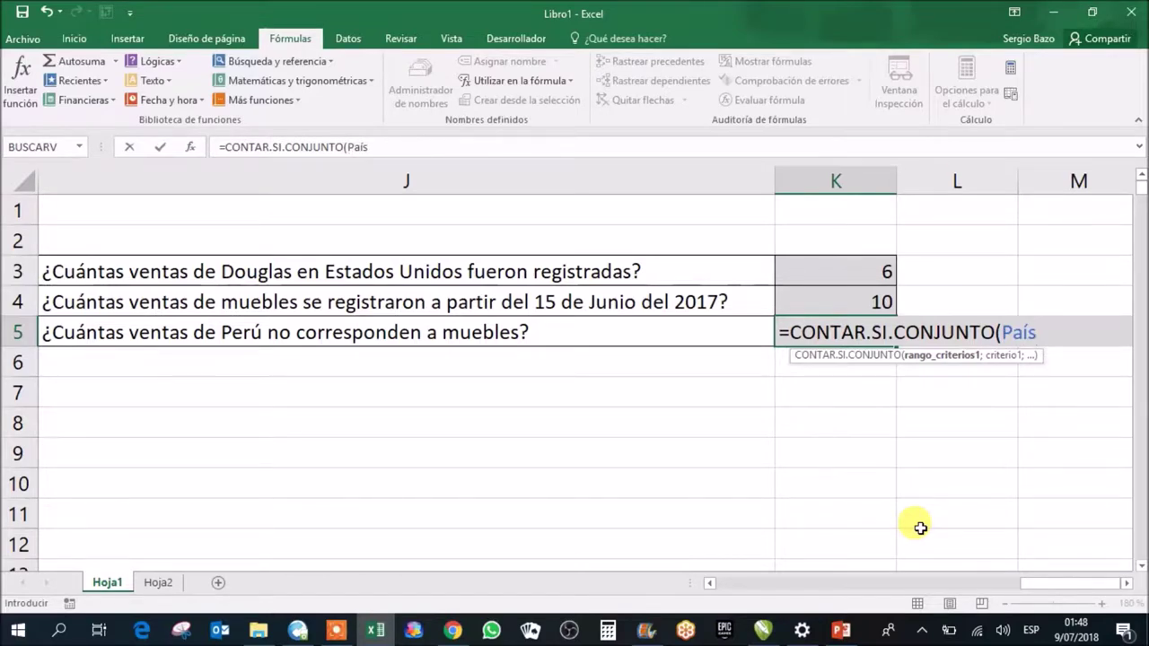
pyautogui.write(';')
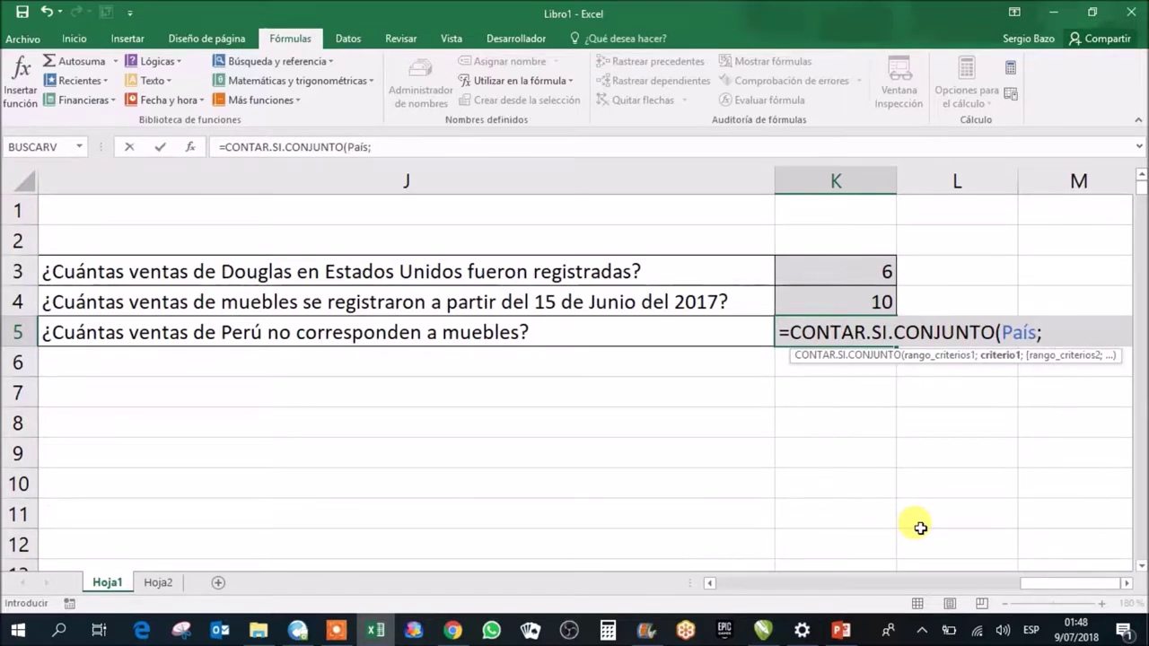
pyautogui.write('"per')
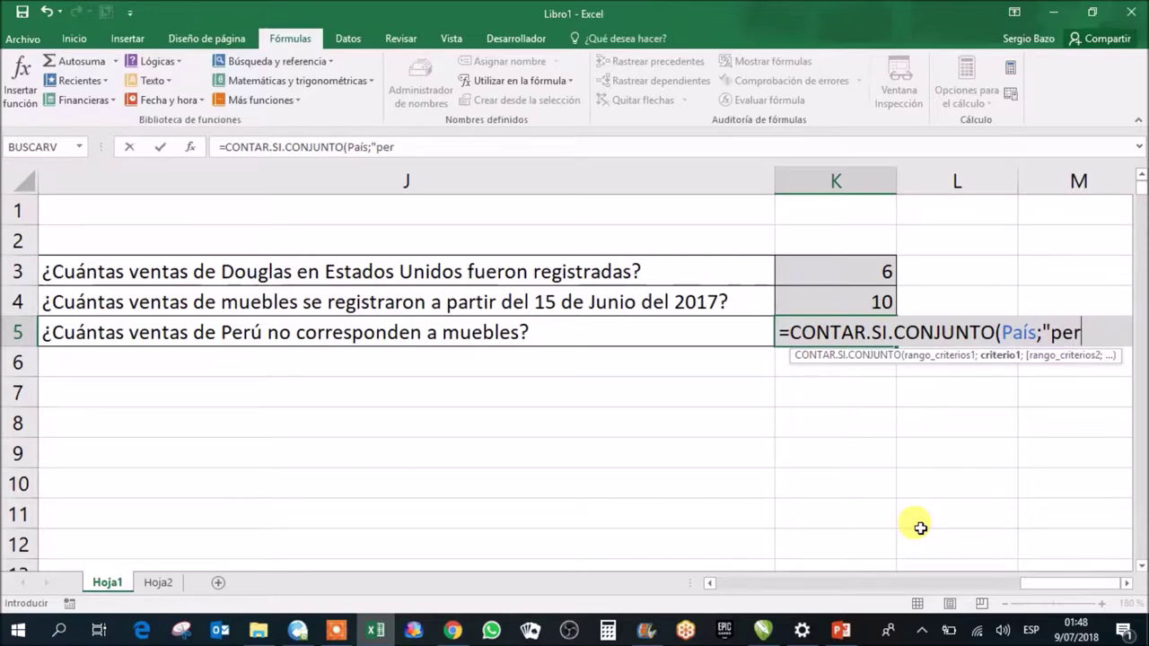
pyautogui.write('*')
pyautogui.write(';')
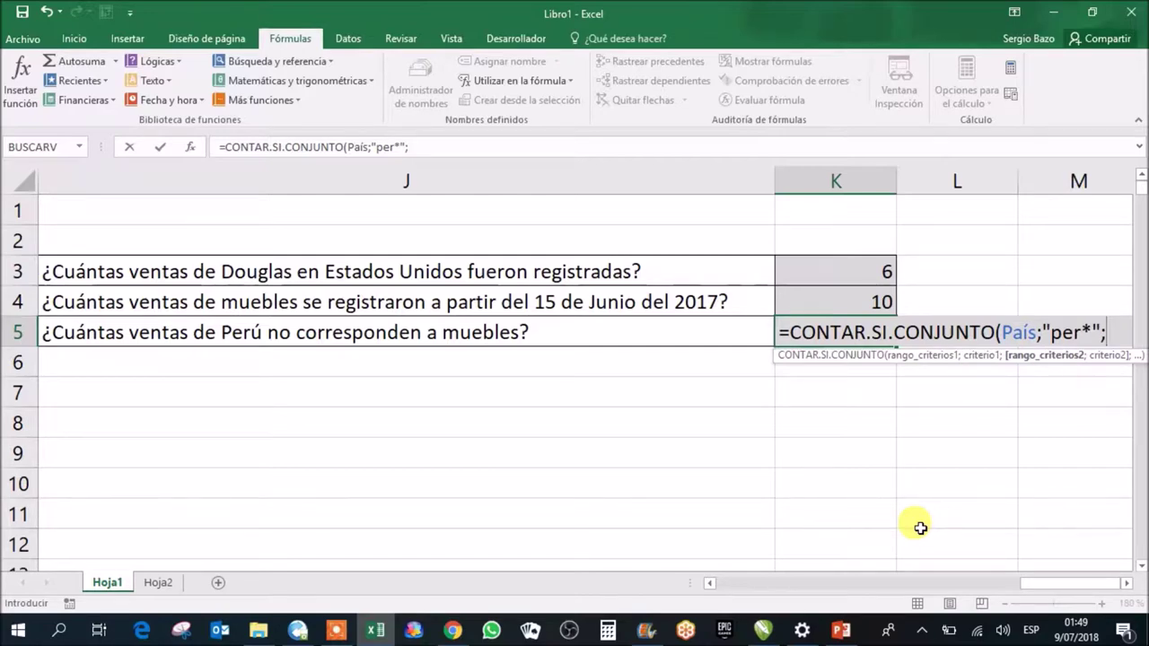
# Step: Add Categoría;"mueb*", close and commit K5 to get 2, then reselect K5
pyautogui.write('cat')
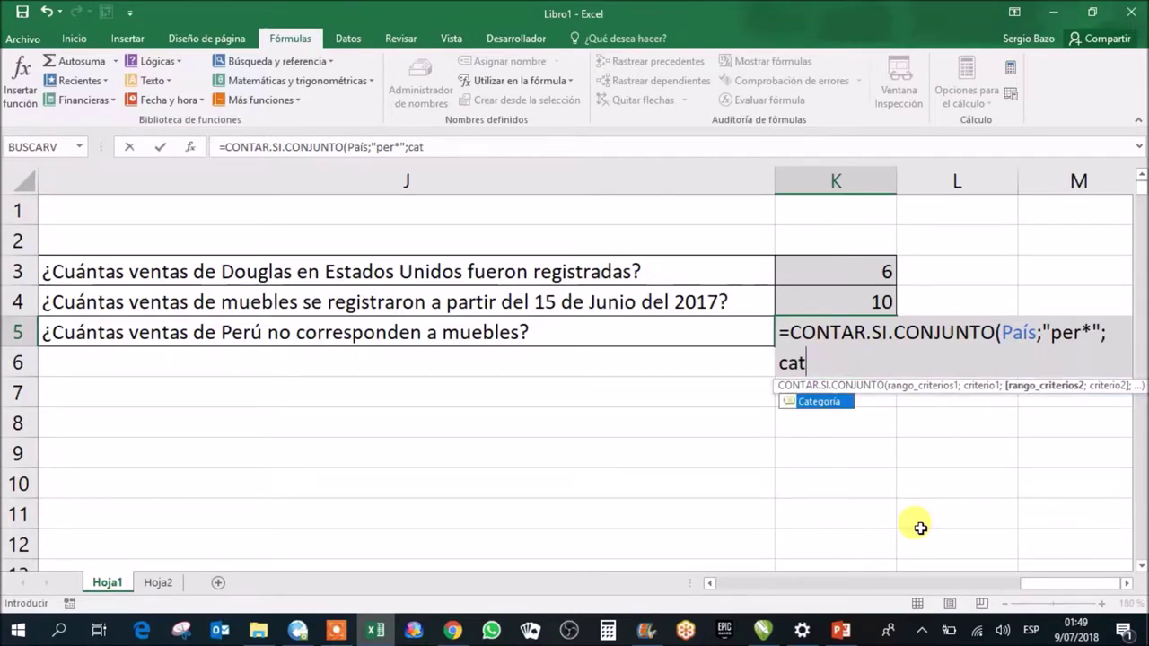
pyautogui.press('Tab')
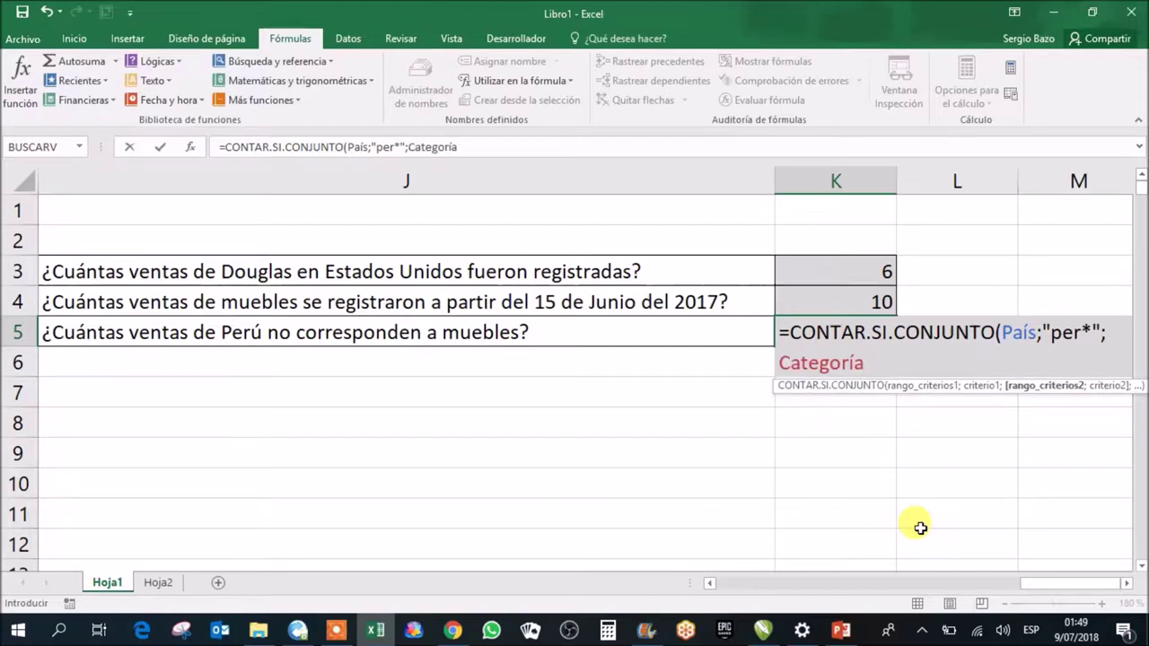
pyautogui.write(';')
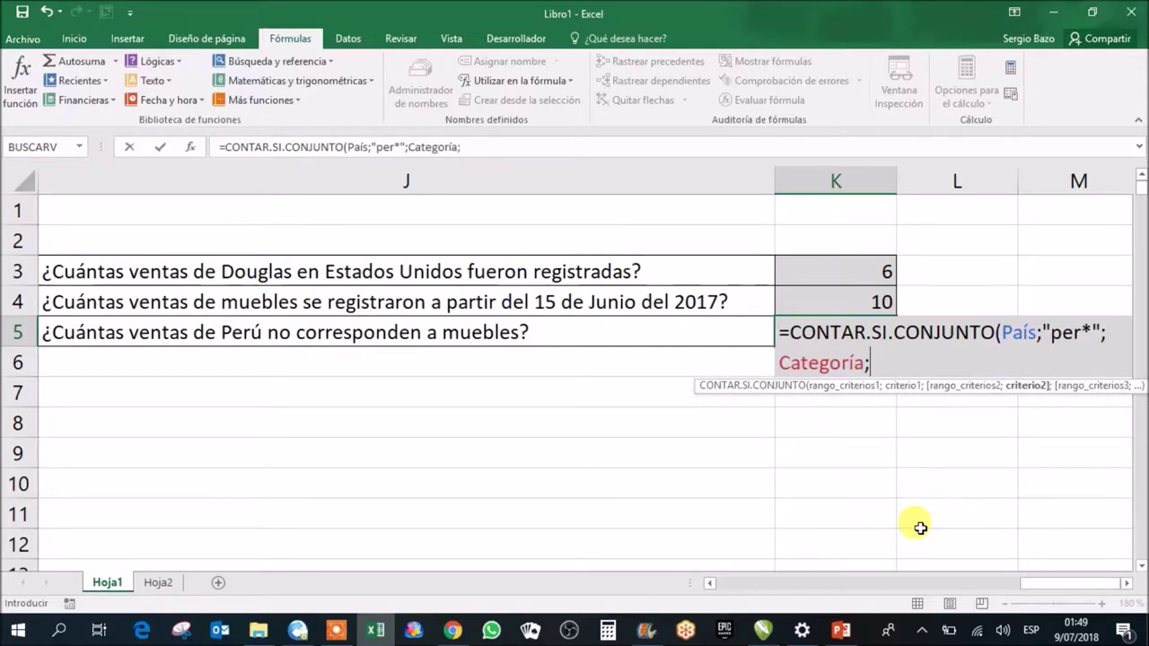
pyautogui.write('"mueb*"')
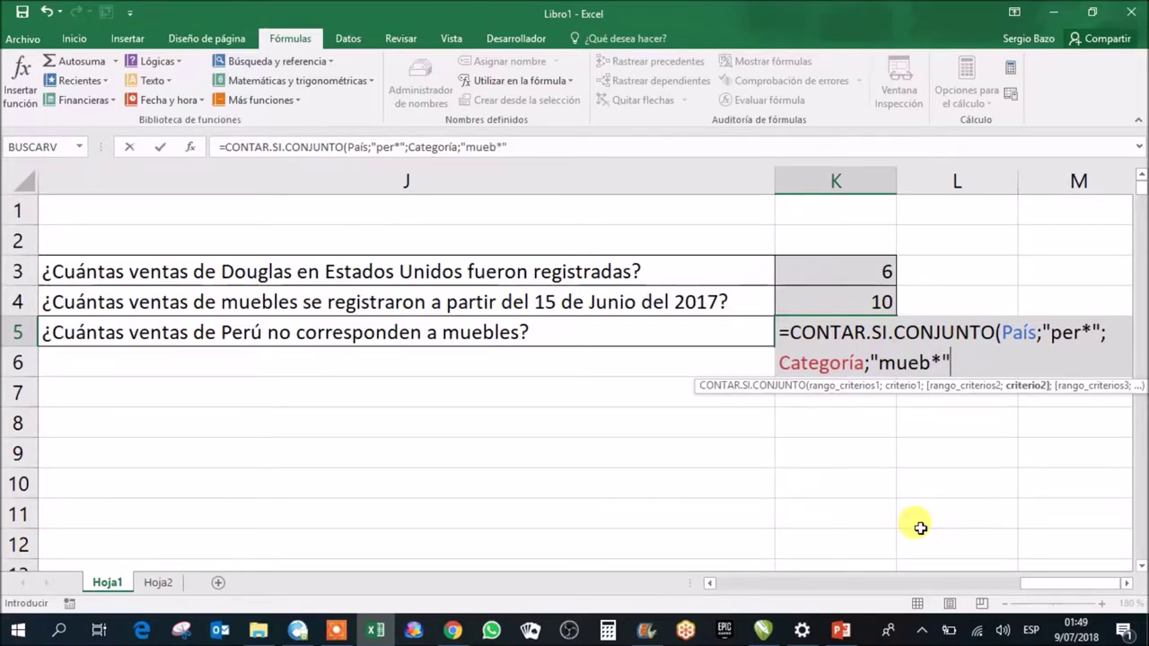
pyautogui.write(')')
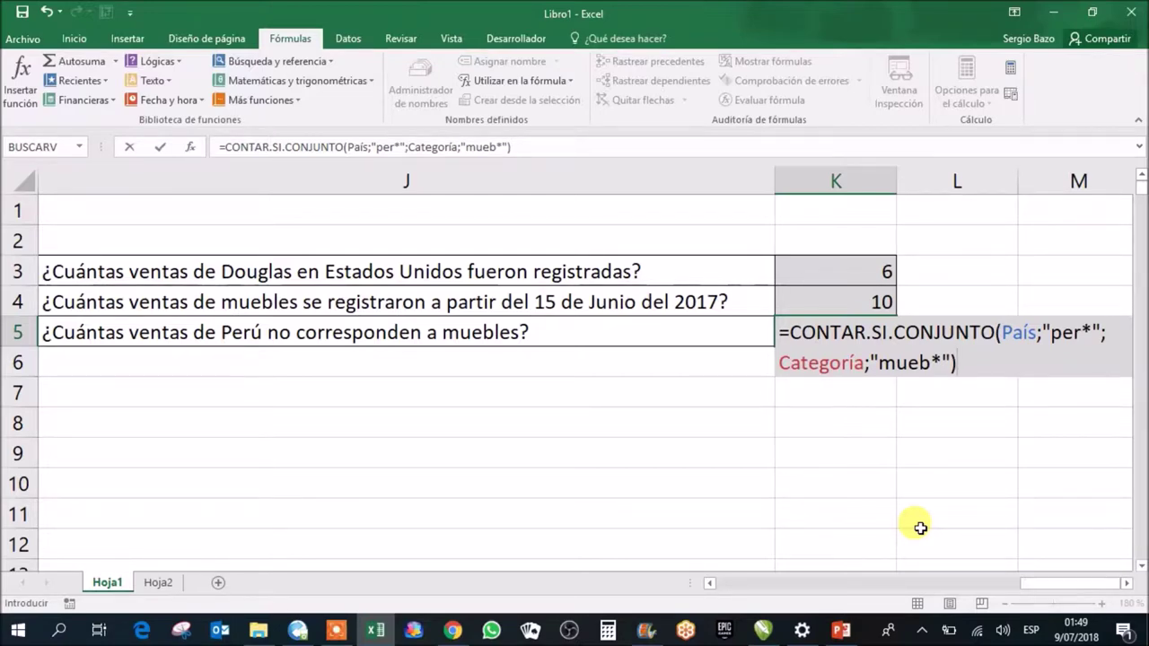
pyautogui.press('Return')
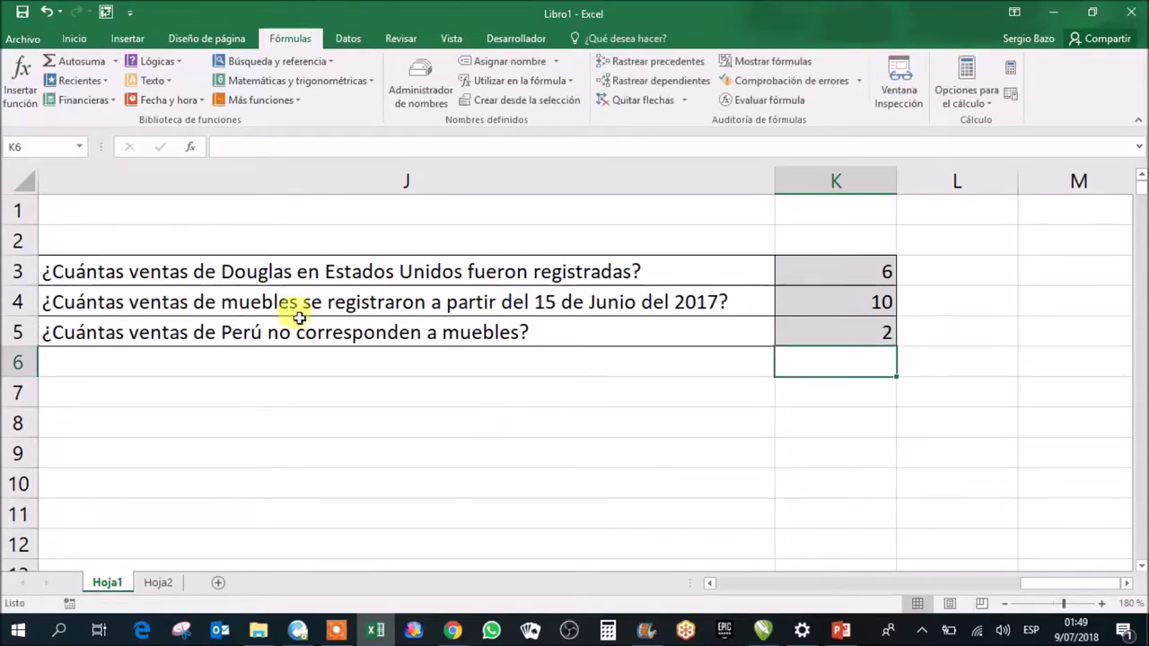
pyautogui.click(871, 333)
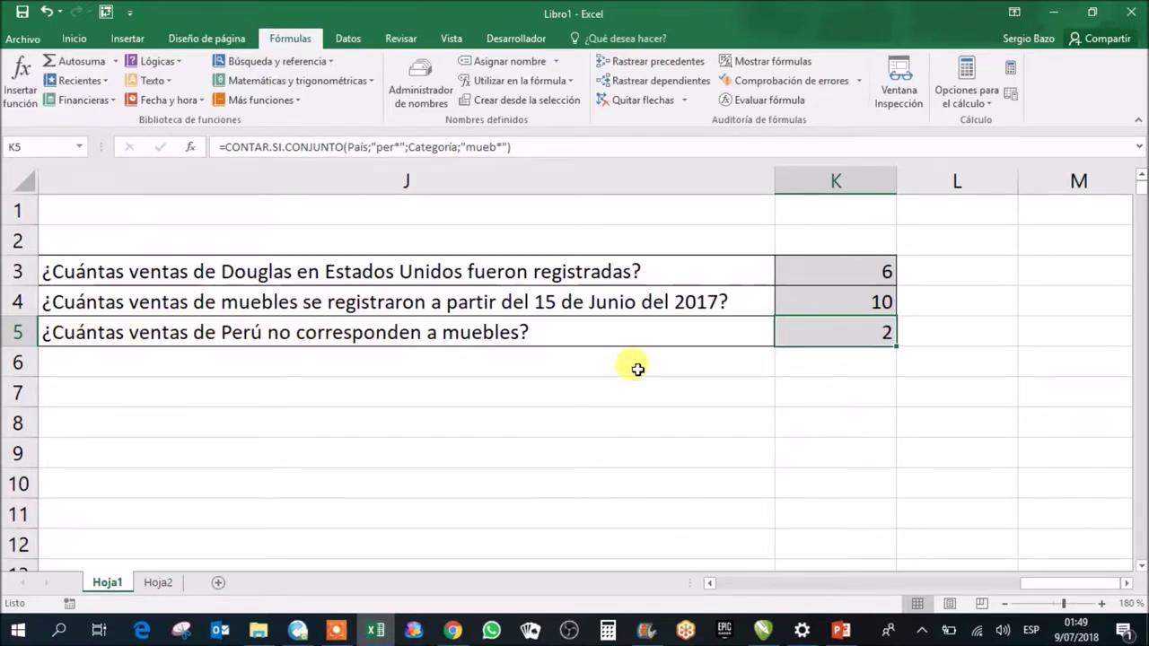
# Step: Change K5's Categoría criterion to "<>mueb*" so Peru's non-furniture count shows 30
pyautogui.doubleClick(868, 334)
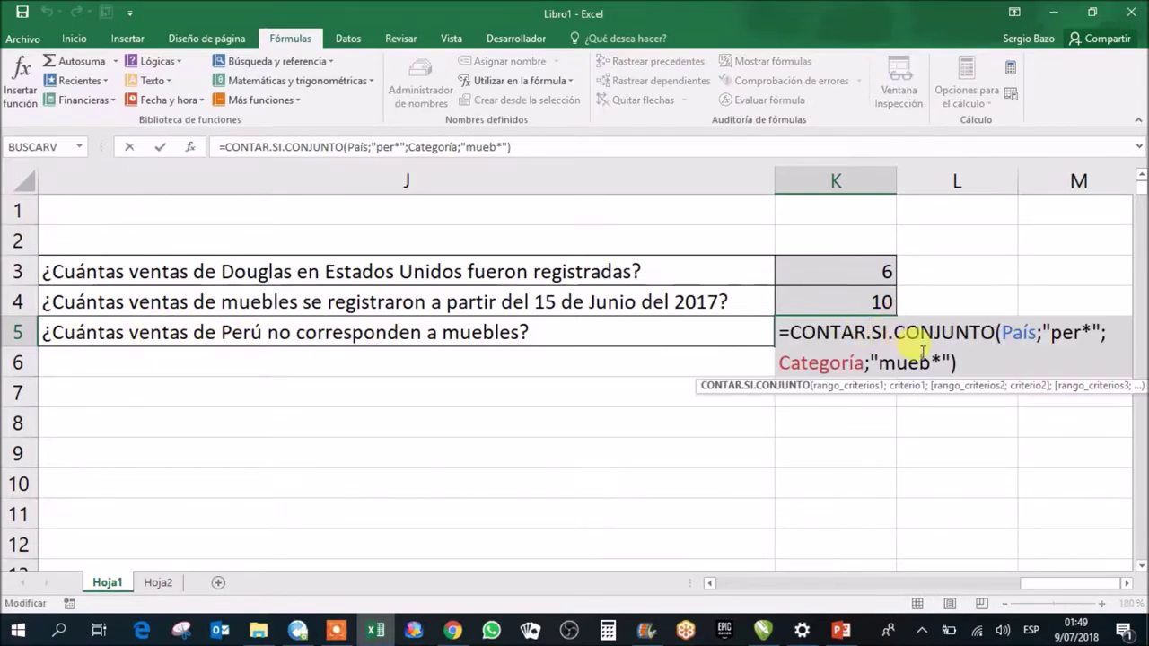
pyautogui.click(880, 363)
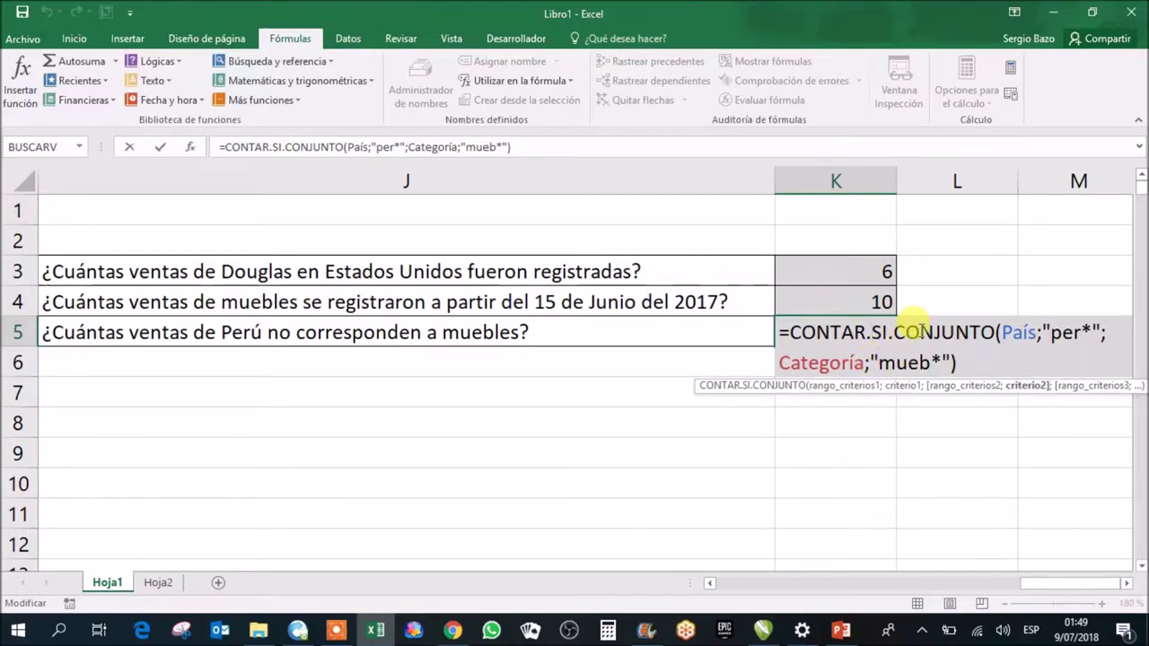
pyautogui.write('<>')
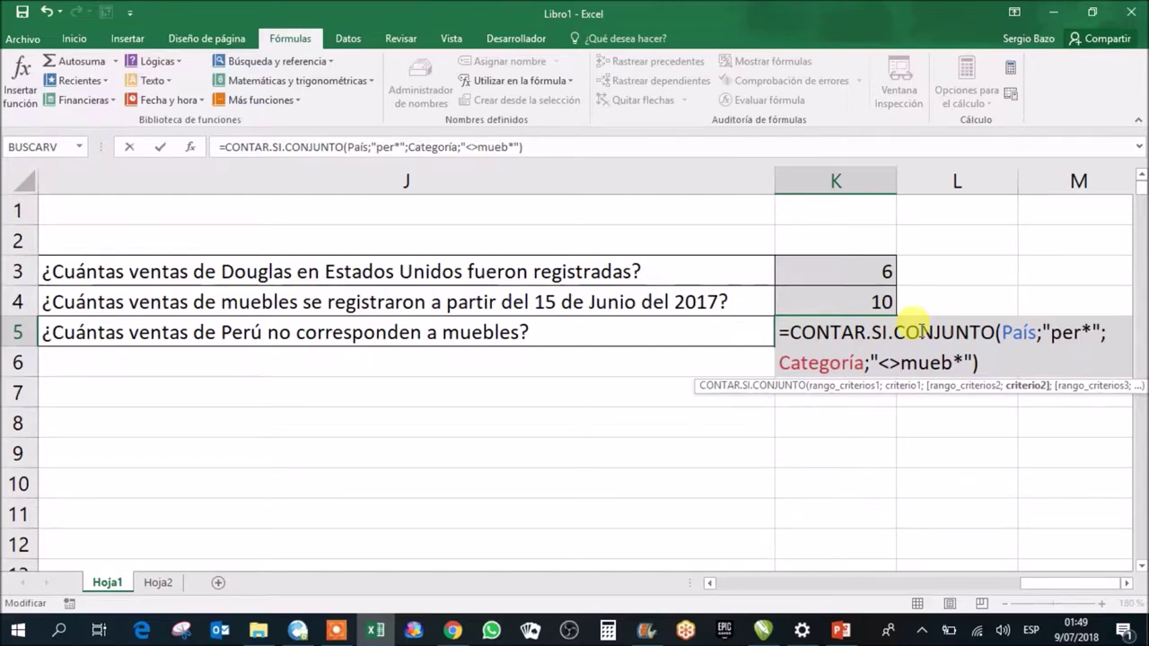
pyautogui.press('Return')
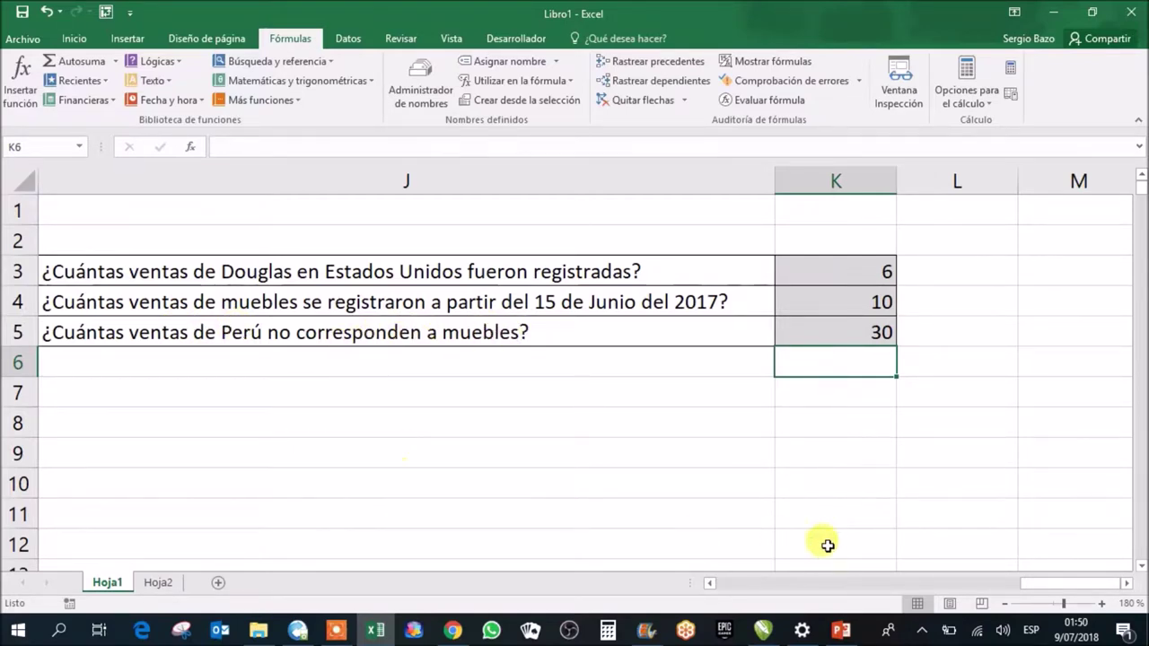
# Step: Go to Hoja2 and select L2, the Anderson–Vidriería cell, after glancing at Hoja1's questions
pyautogui.click(709, 583)
pyautogui.moveTo(709, 585); pyautogui.dragTo(709, 585)
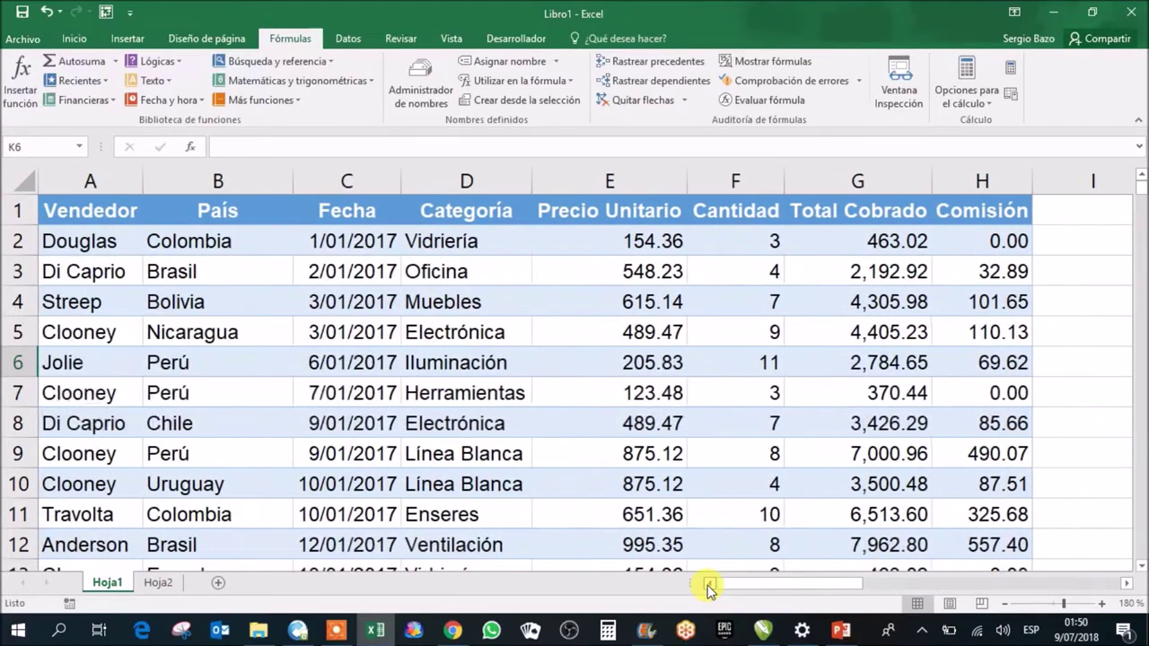
pyautogui.click(158, 583)
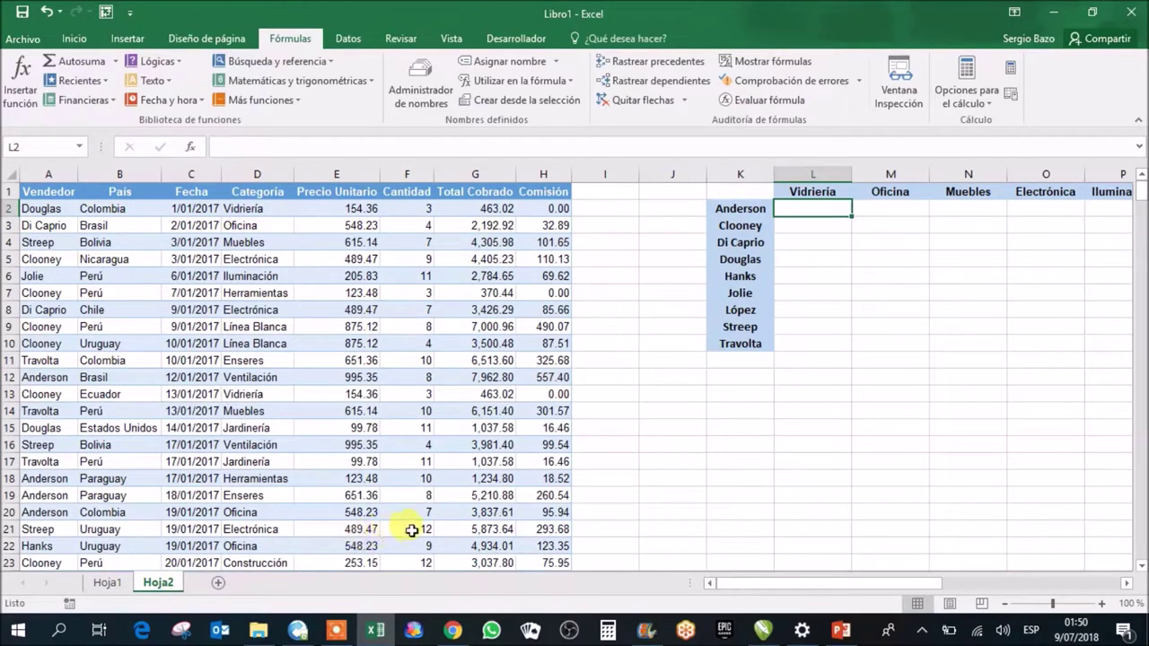
pyautogui.moveTo(1127, 585); pyautogui.dragTo(1127, 587)
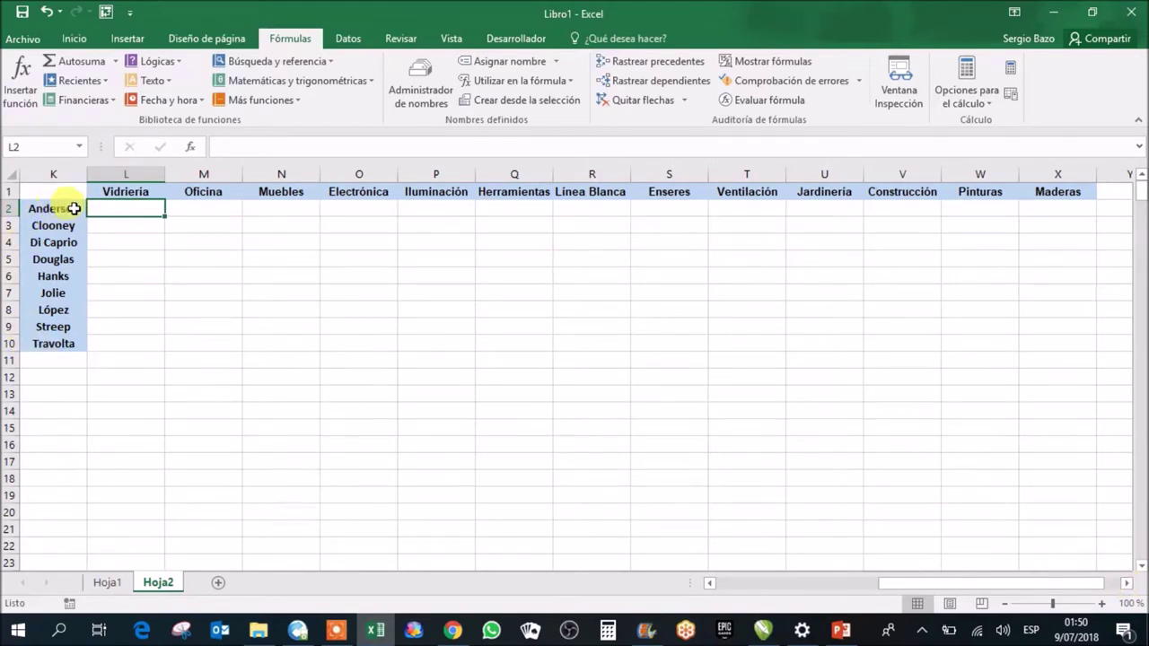
pyautogui.moveTo(117, 209); pyautogui.dragTo(115, 341)
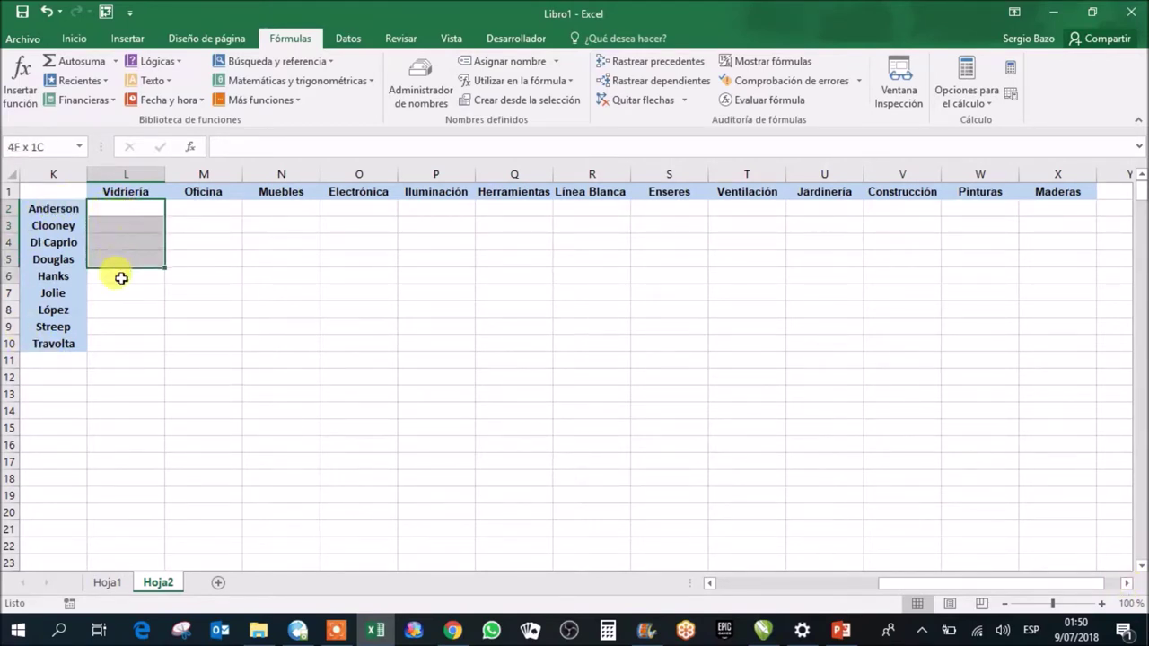
pyautogui.moveTo(114, 341)
pyautogui.mouseDown()
pyautogui.moveTo(341, 207)
pyautogui.moveTo(696, 207)
pyautogui.mouseUp()
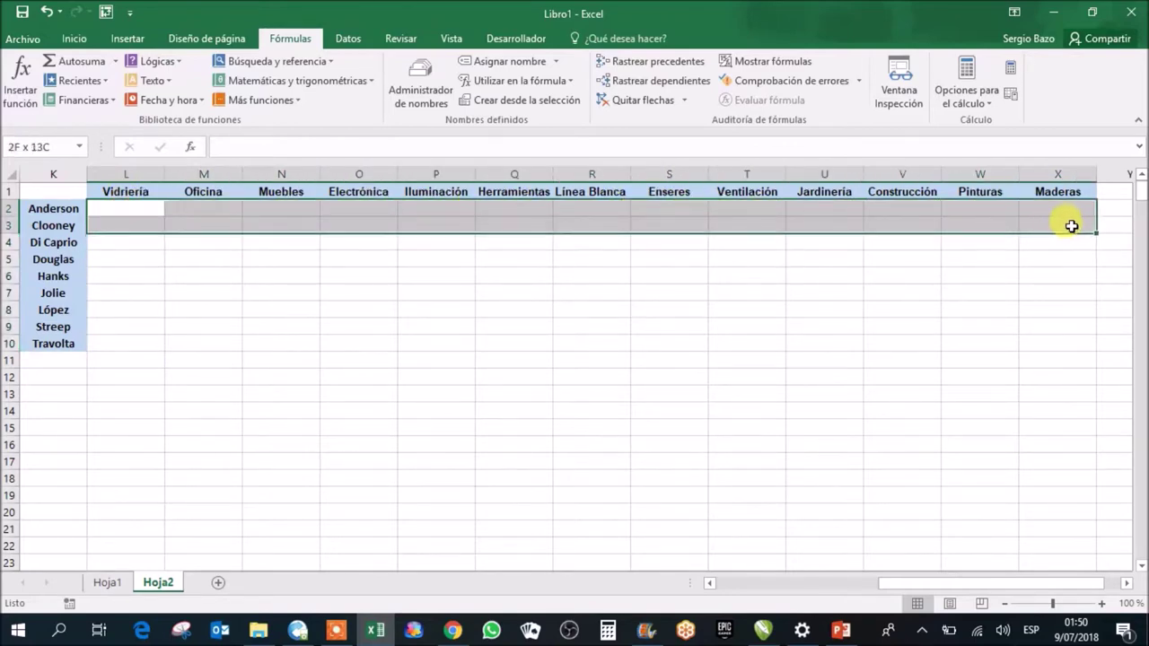
pyautogui.moveTo(956, 239); pyautogui.dragTo(1071, 209)
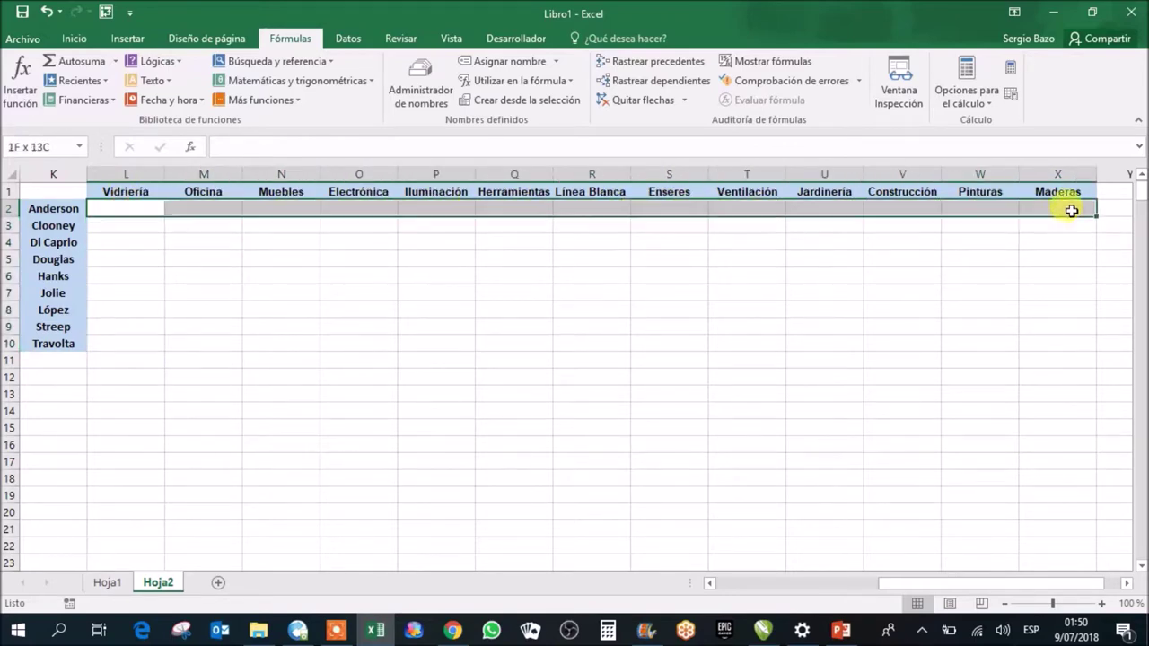
pyautogui.click(116, 207)
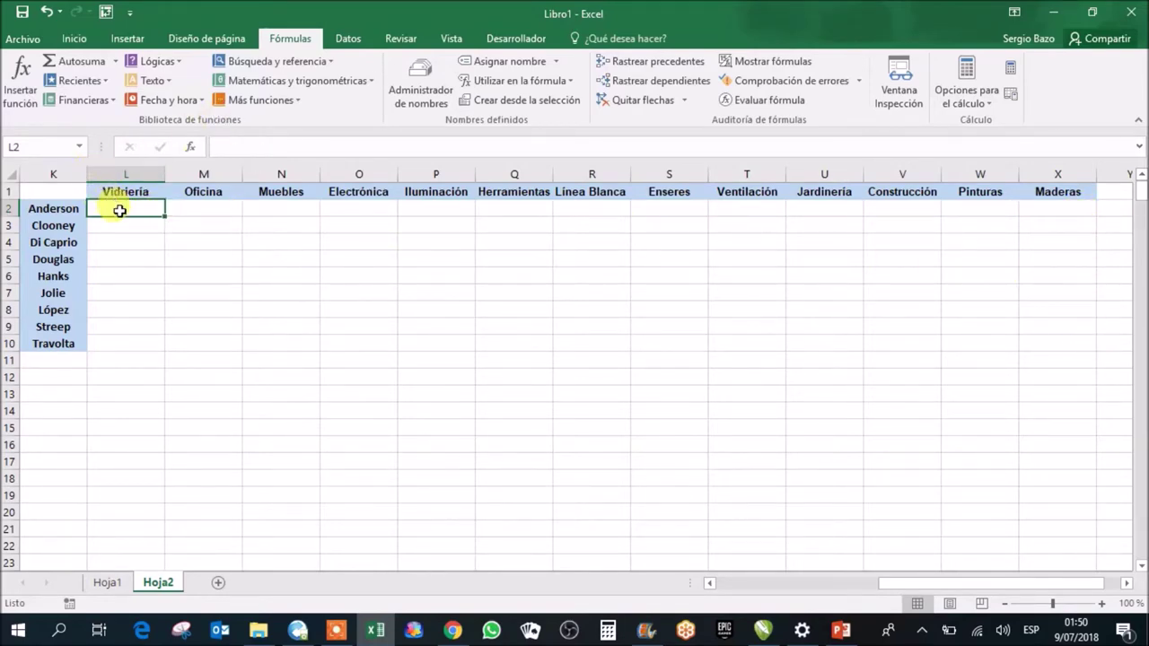
pyautogui.hscroll(-5, 538, 369)
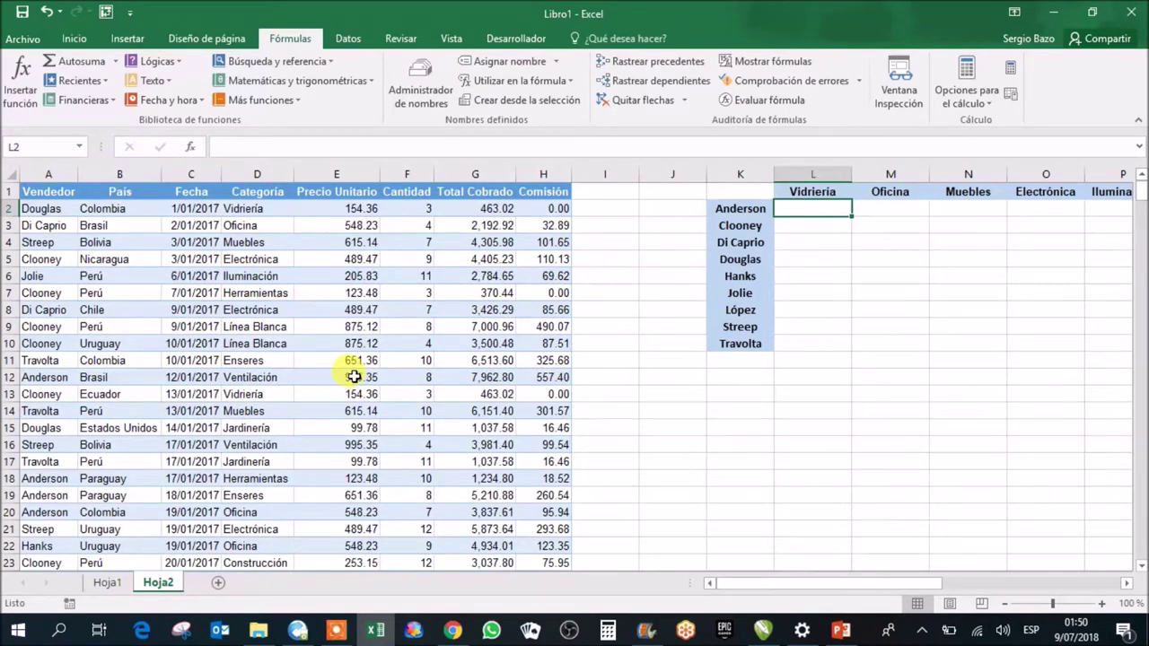
pyautogui.click(112, 588)
pyautogui.click(159, 582)
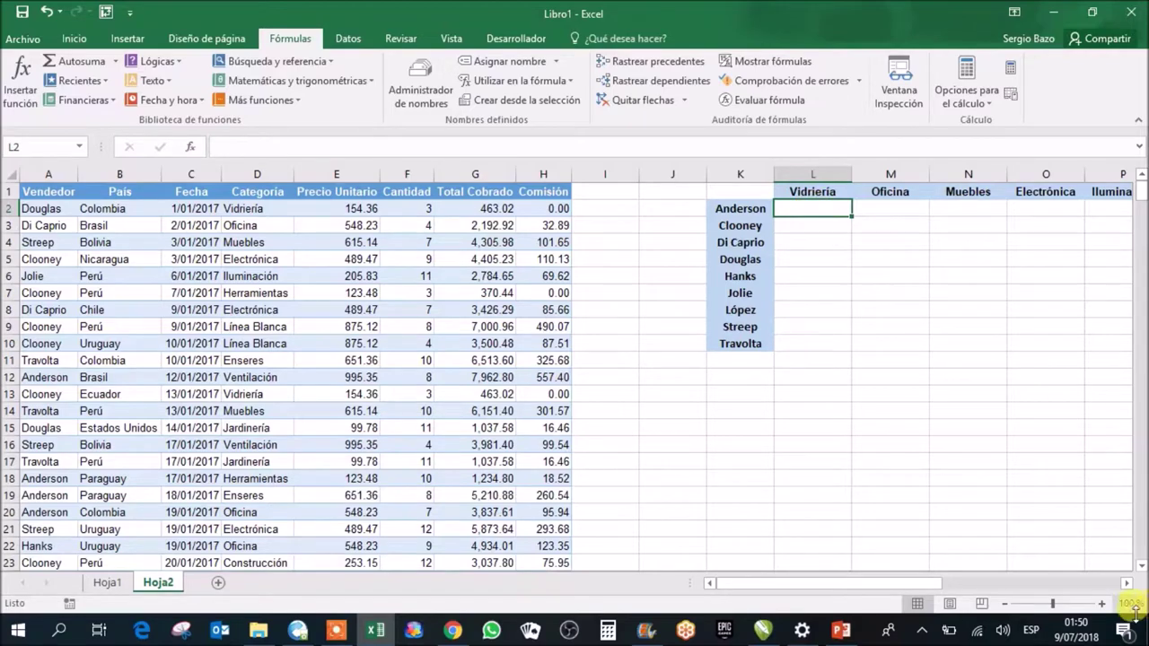
# Step: Zoom Hoja2 to 200% and bring grid columns J–P into view
pyautogui.tripleClick(1102, 603)
pyautogui.tripleClick(1103, 603)
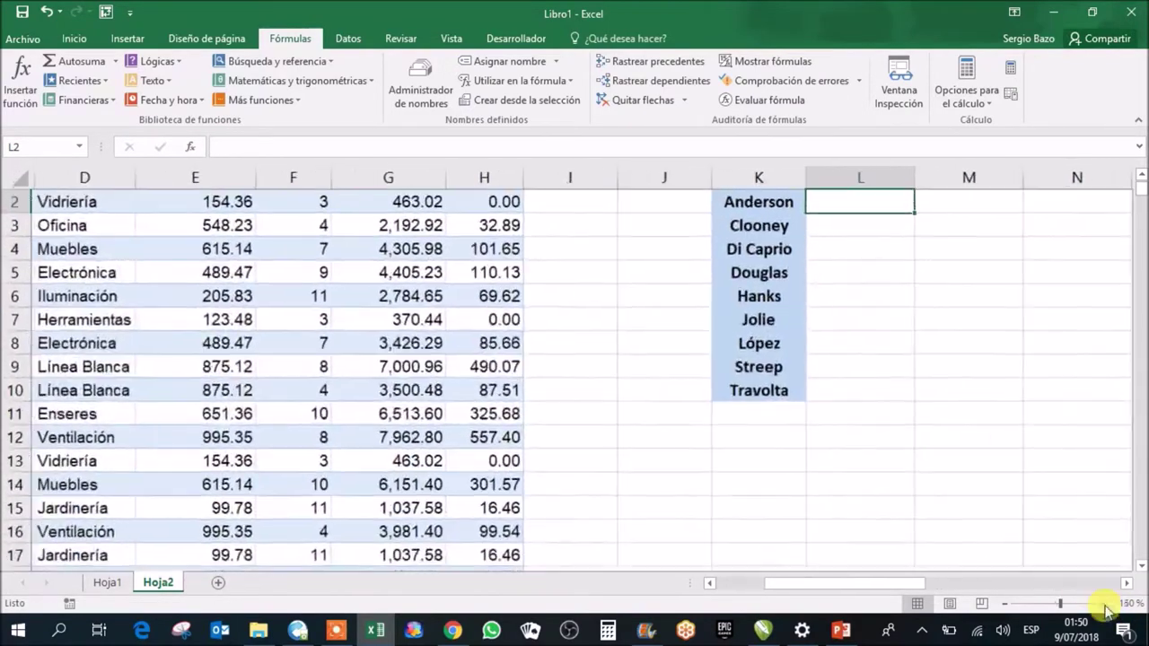
pyautogui.doubleClick(1103, 603)
pyautogui.click(1103, 603)
pyautogui.click(1103, 603)
pyautogui.scroll(1, 1018, 513)
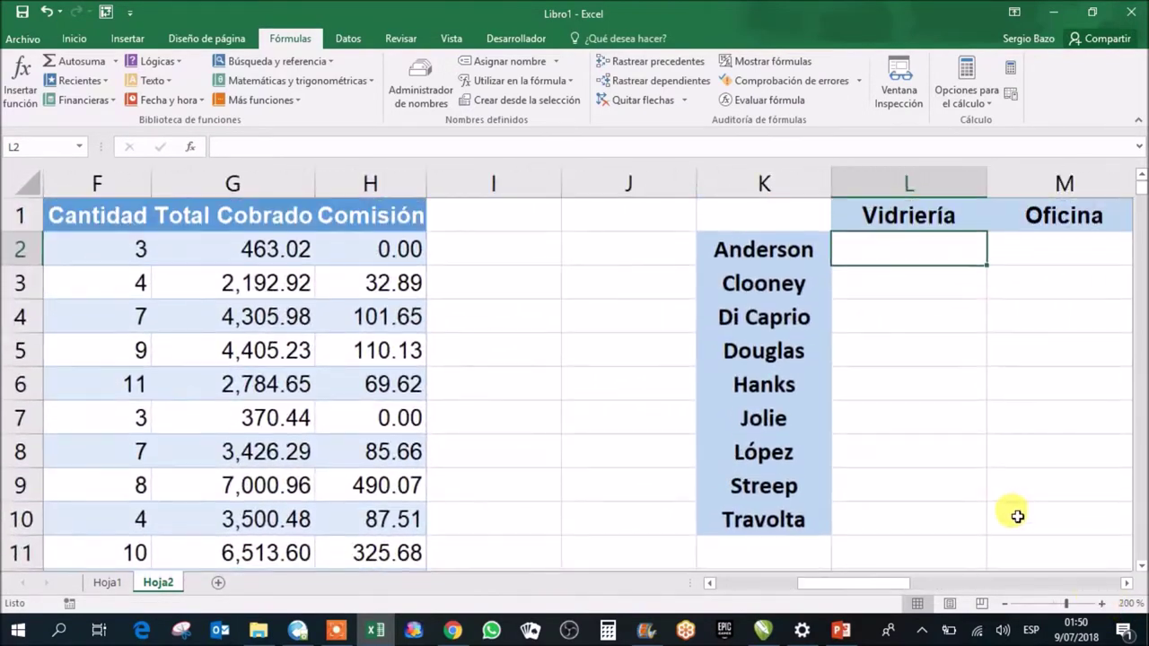
pyautogui.moveTo(882, 588); pyautogui.dragTo(941, 584)
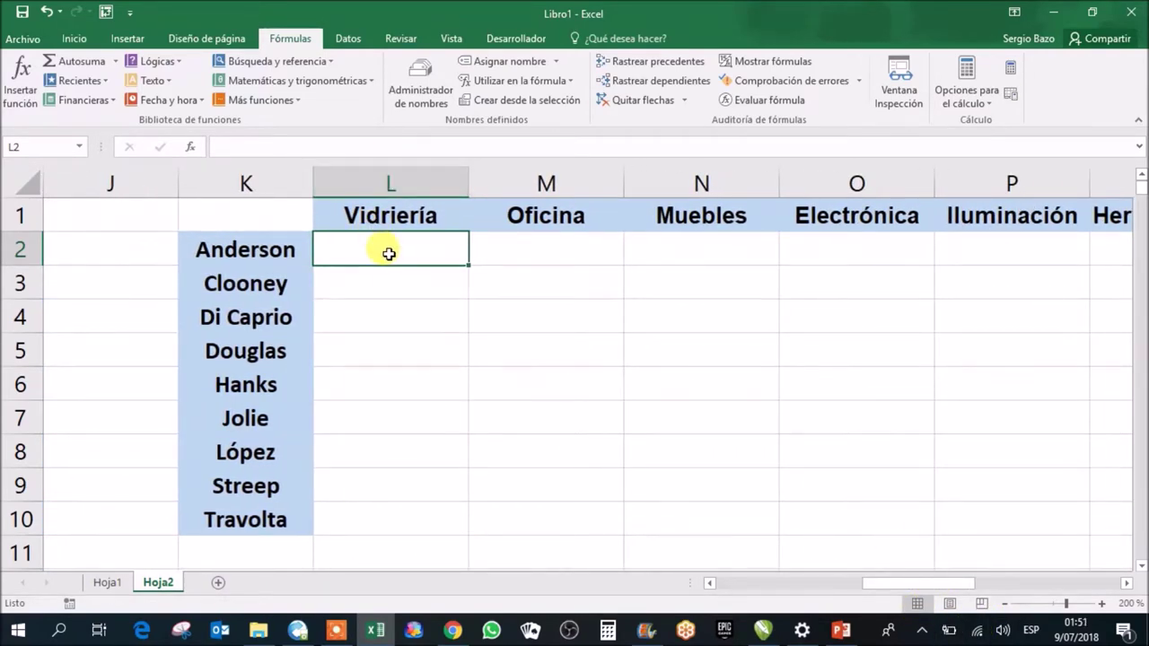
# Step: Start L2's formula as =CONTAR.SI.CONJUNTO(Vendedor;K2 for the salesperson criterion
pyautogui.write('=co')
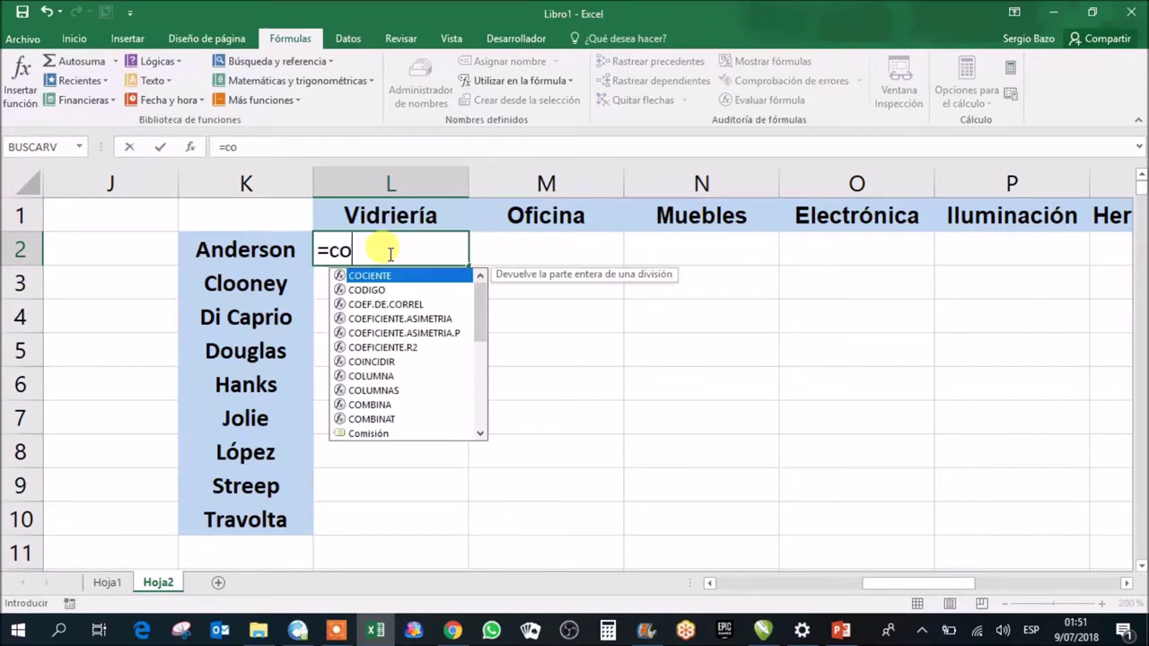
pyautogui.write('nt')
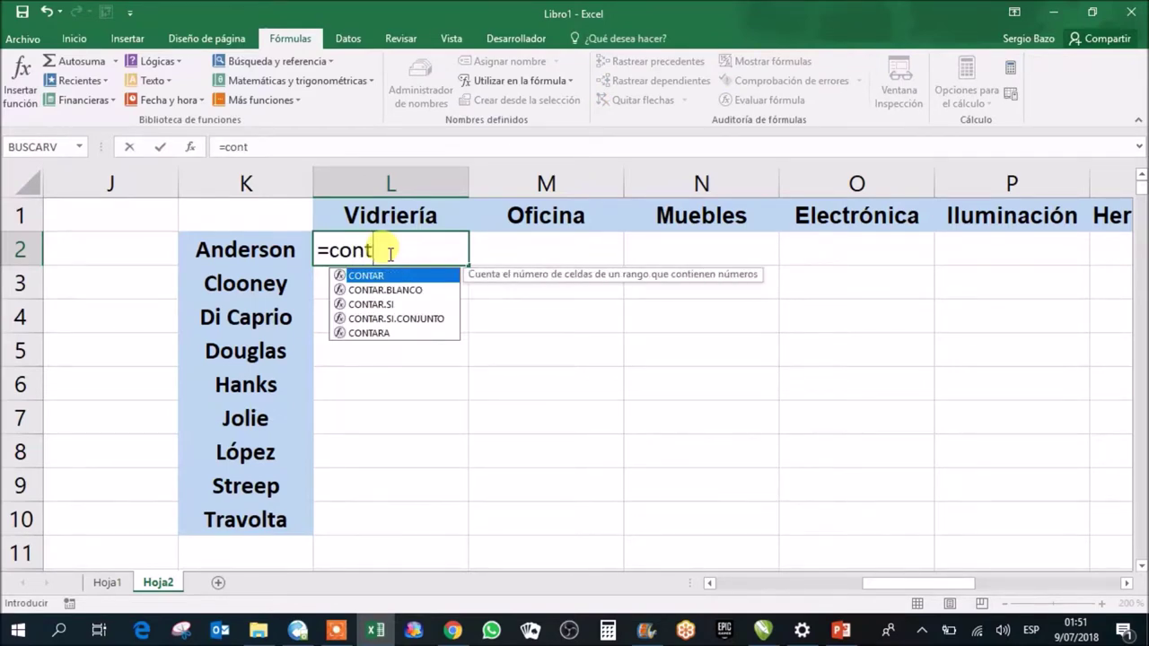
pyautogui.press('Down')
pyautogui.press('Down')
pyautogui.press('Down')
pyautogui.press('Tab')
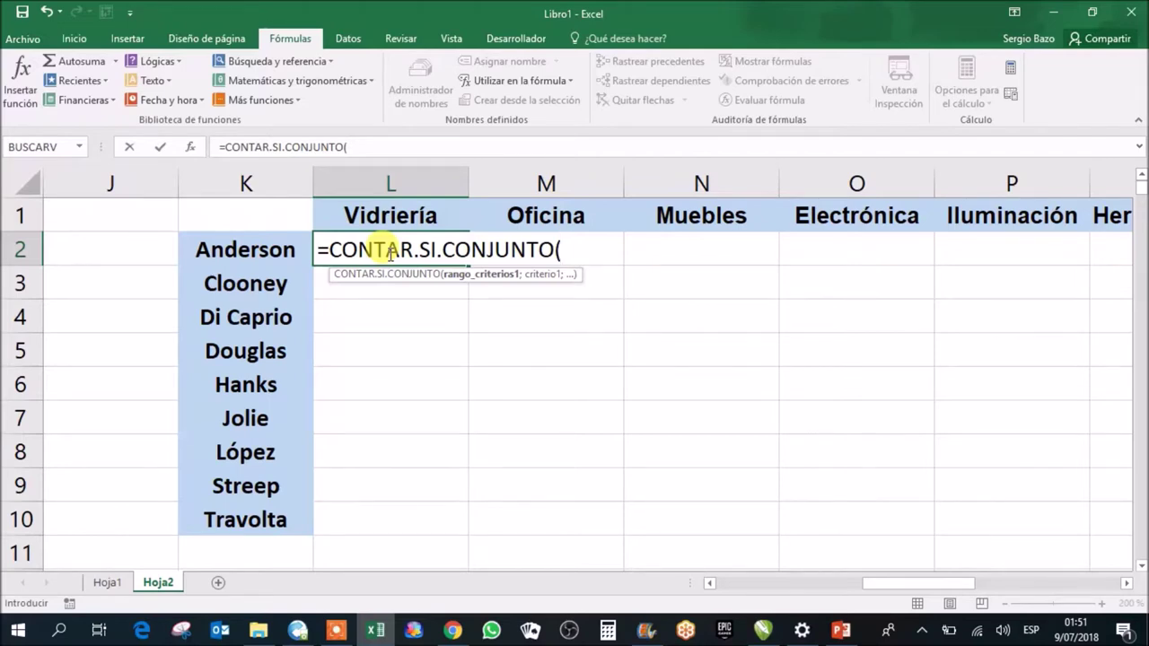
pyautogui.write('vend')
pyautogui.press('Tab')
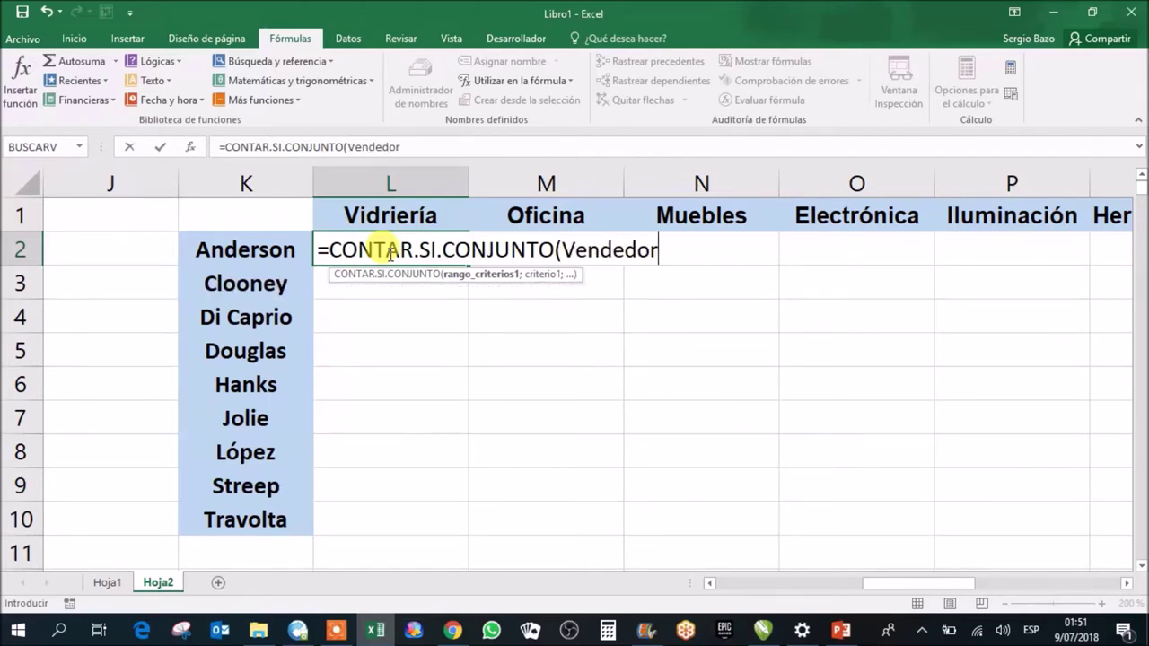
pyautogui.write(';')
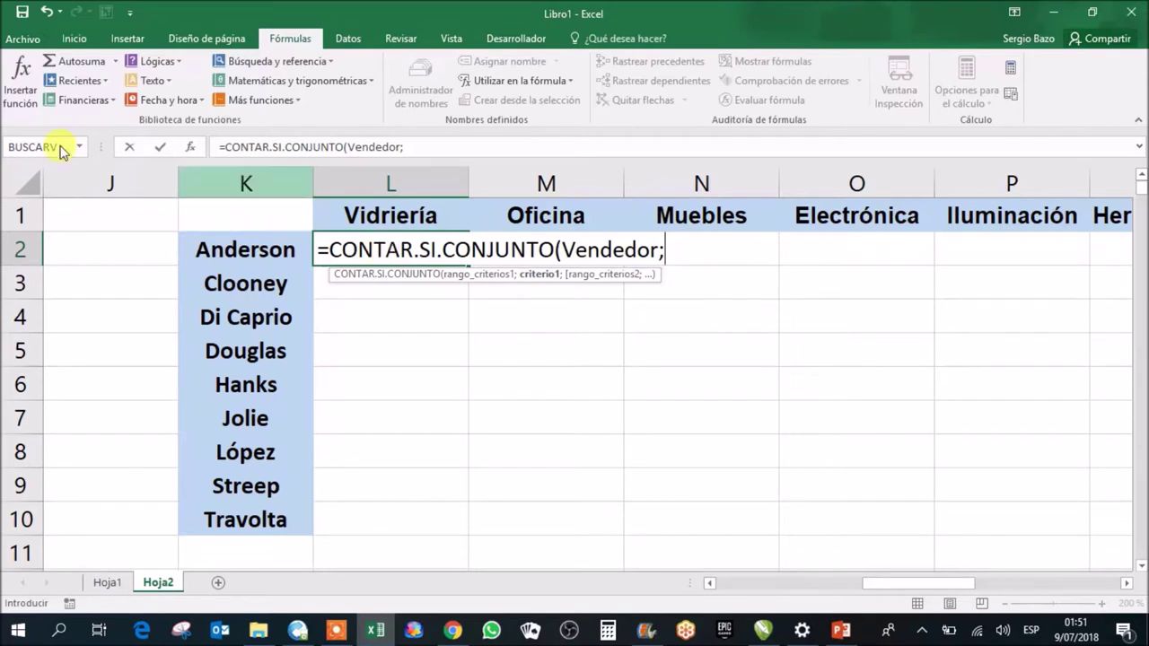
pyautogui.click(260, 250)
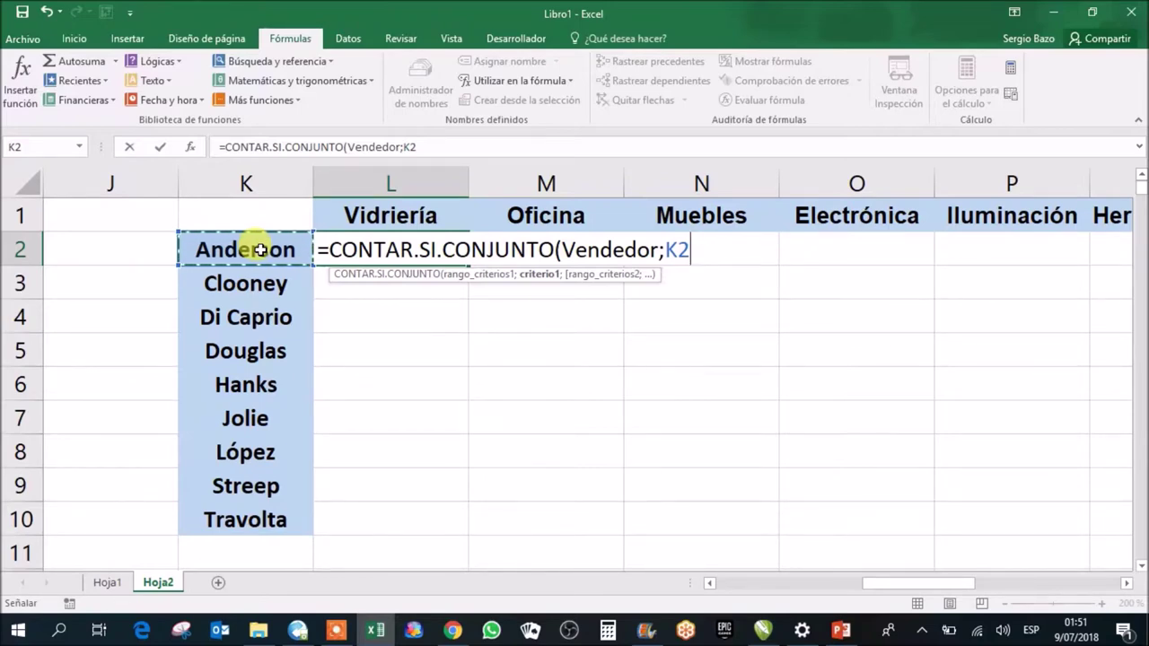
# Step: Add the Categoría range with L1 as its criterion and close the parenthesis
pyautogui.write(';')
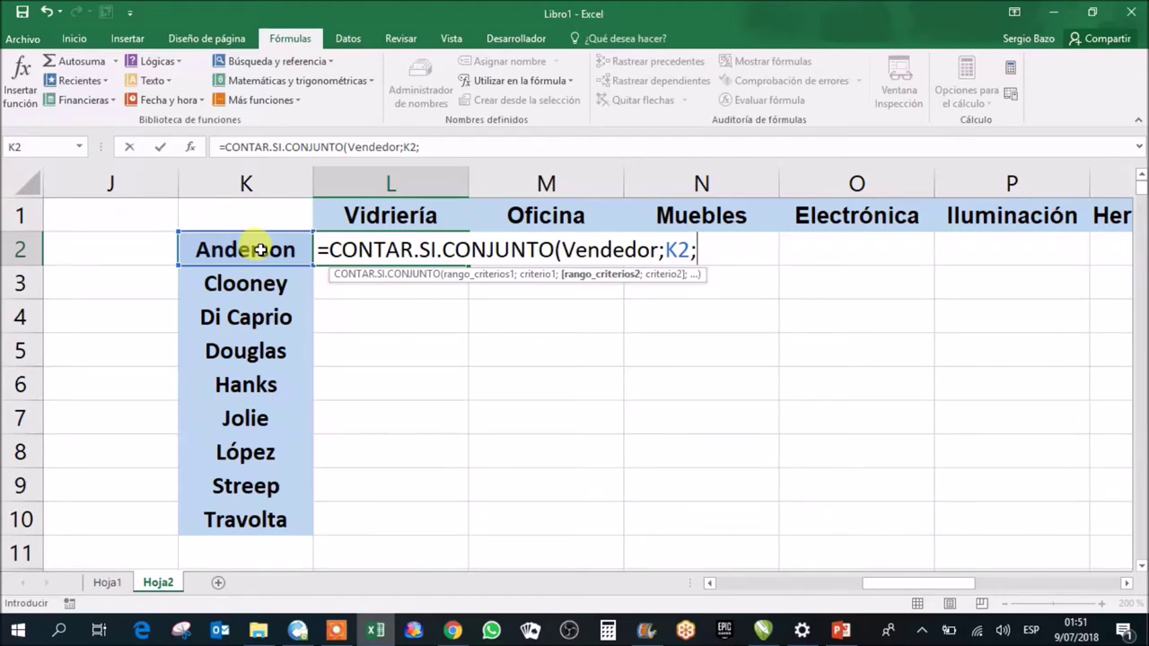
pyautogui.write('categ')
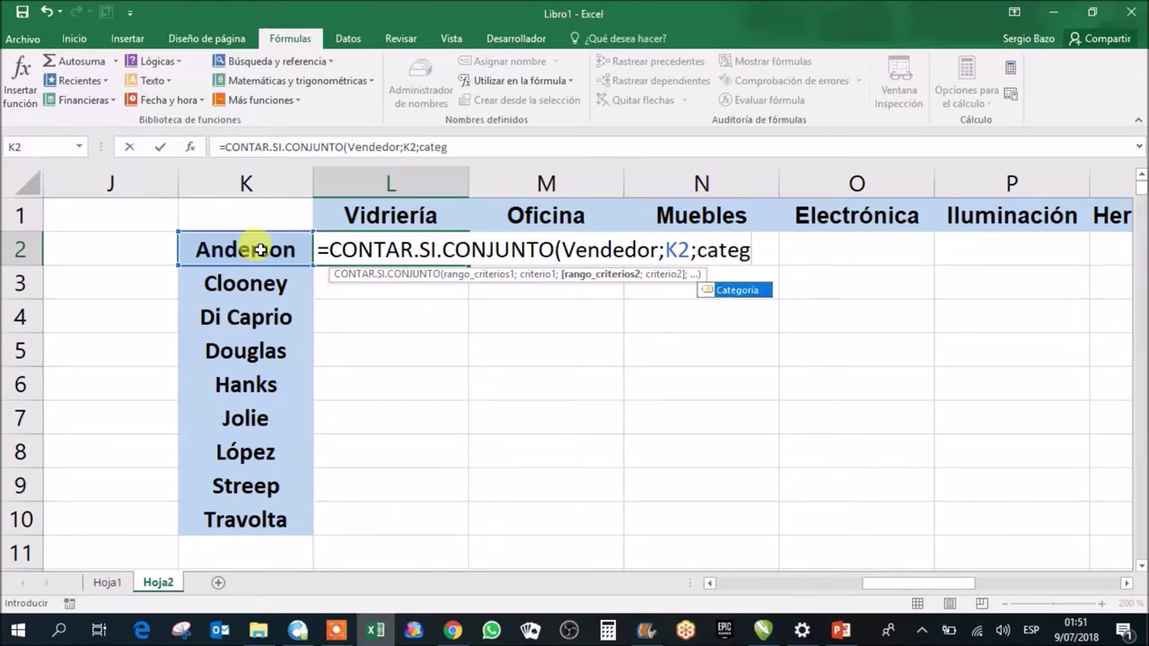
pyautogui.press('Tab')
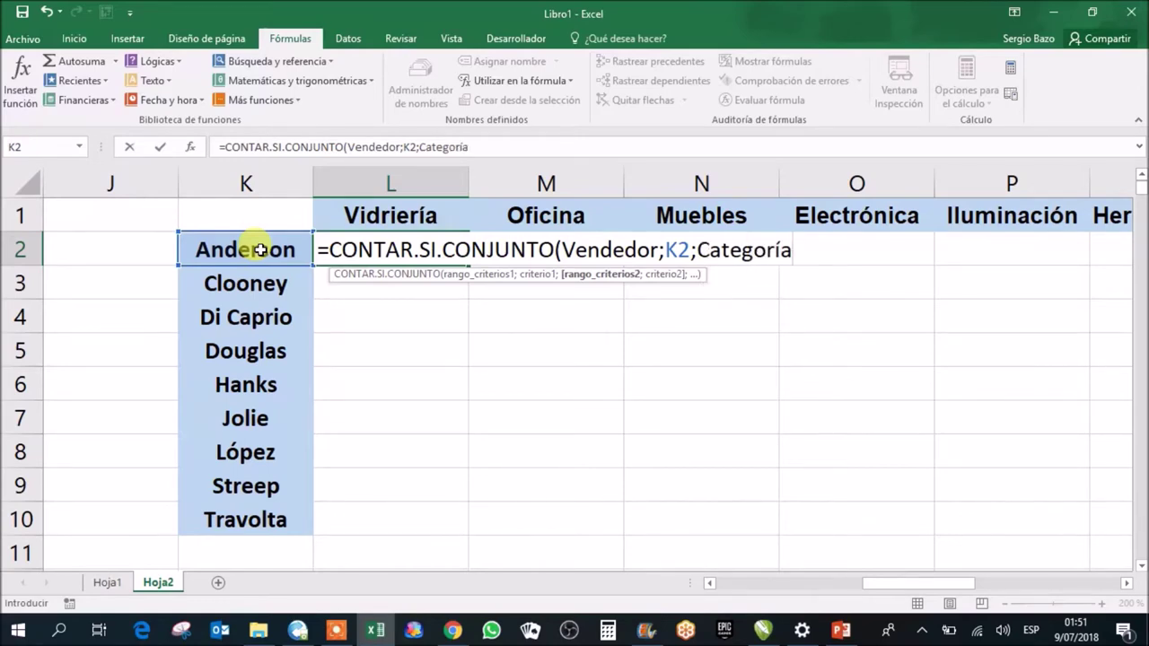
pyautogui.write(';')
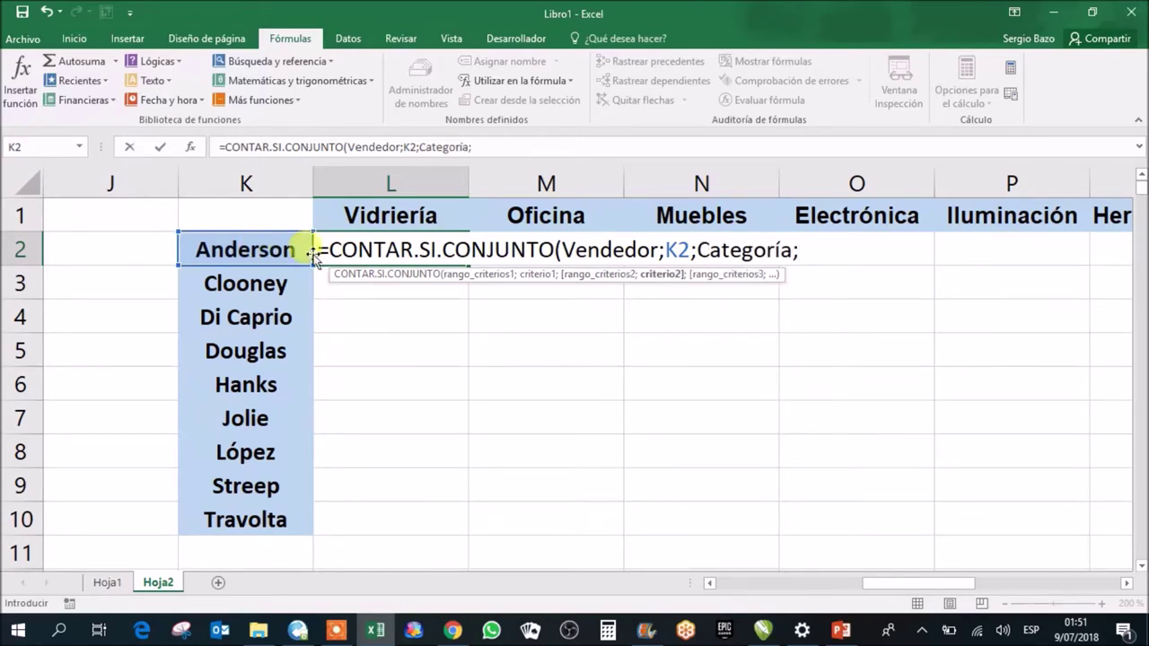
pyautogui.click(423, 212)
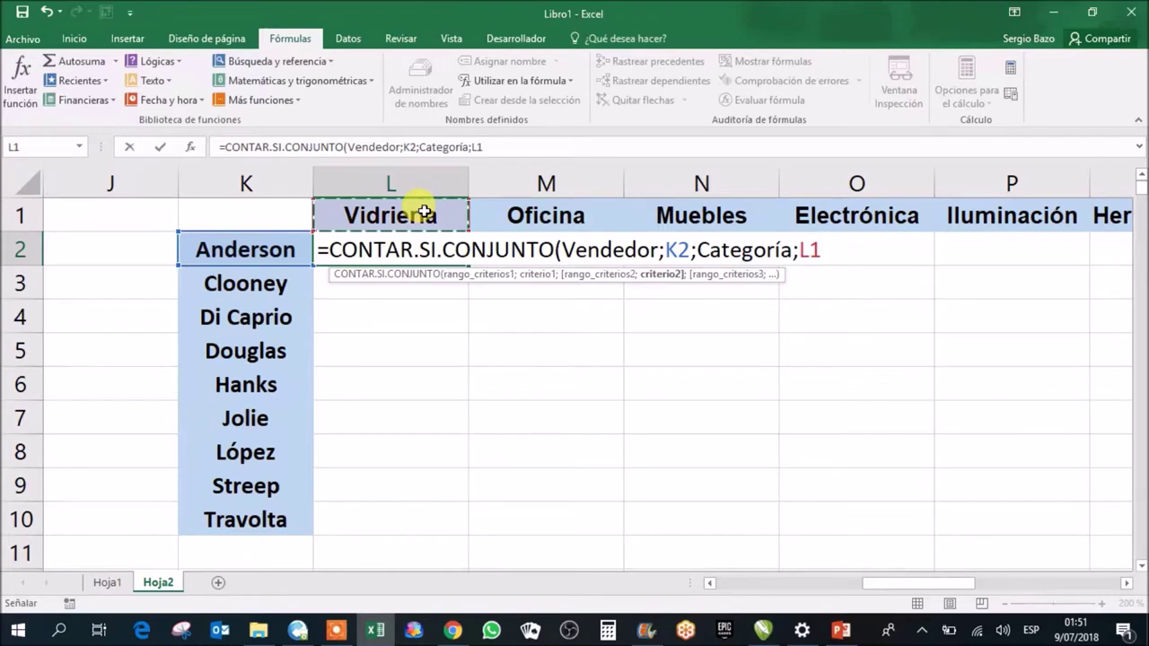
pyautogui.write(')')
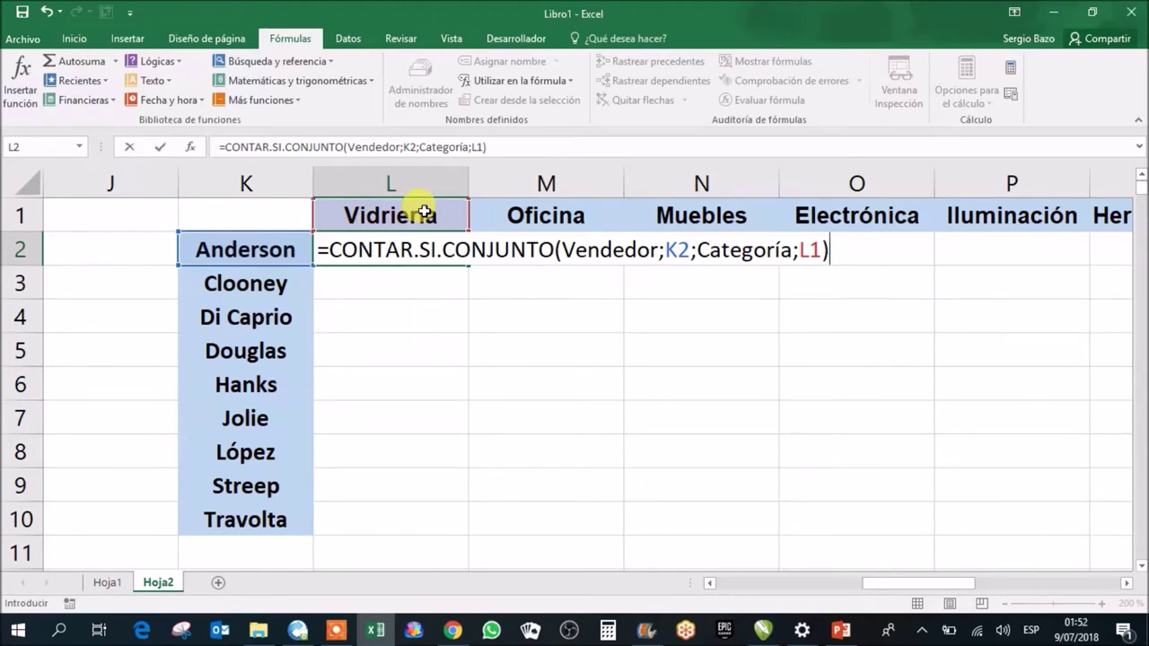
pyautogui.click(677, 250)
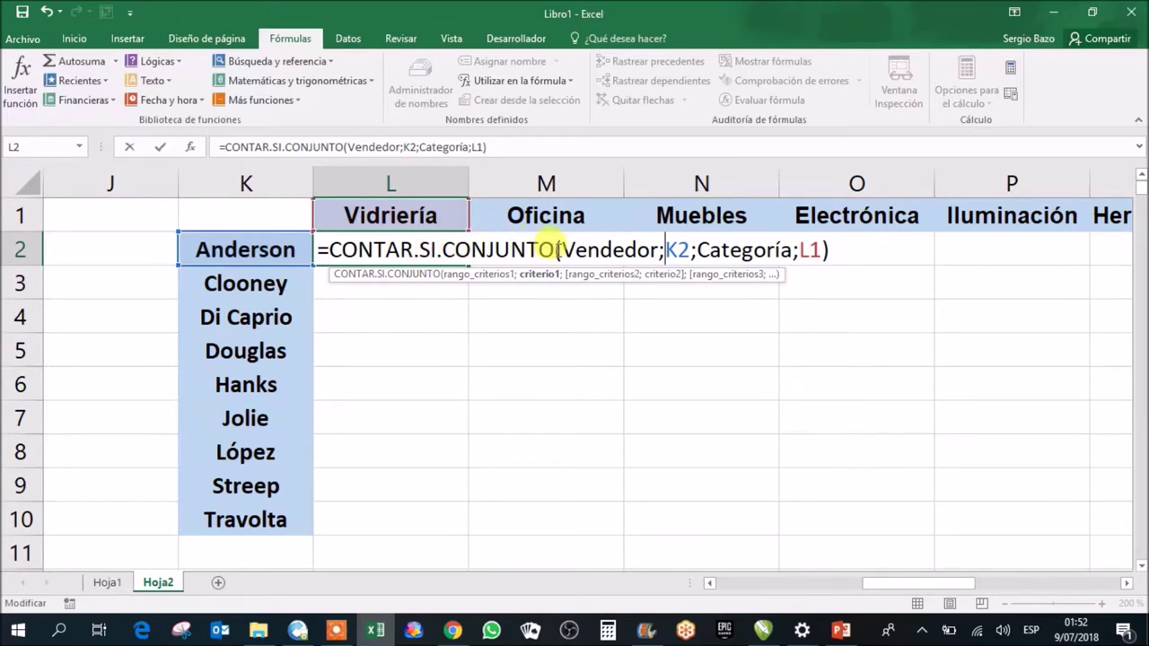
# Step: Change the references to $K2 and L$1 and commit, so L2 shows 1
pyautogui.click(666, 248)
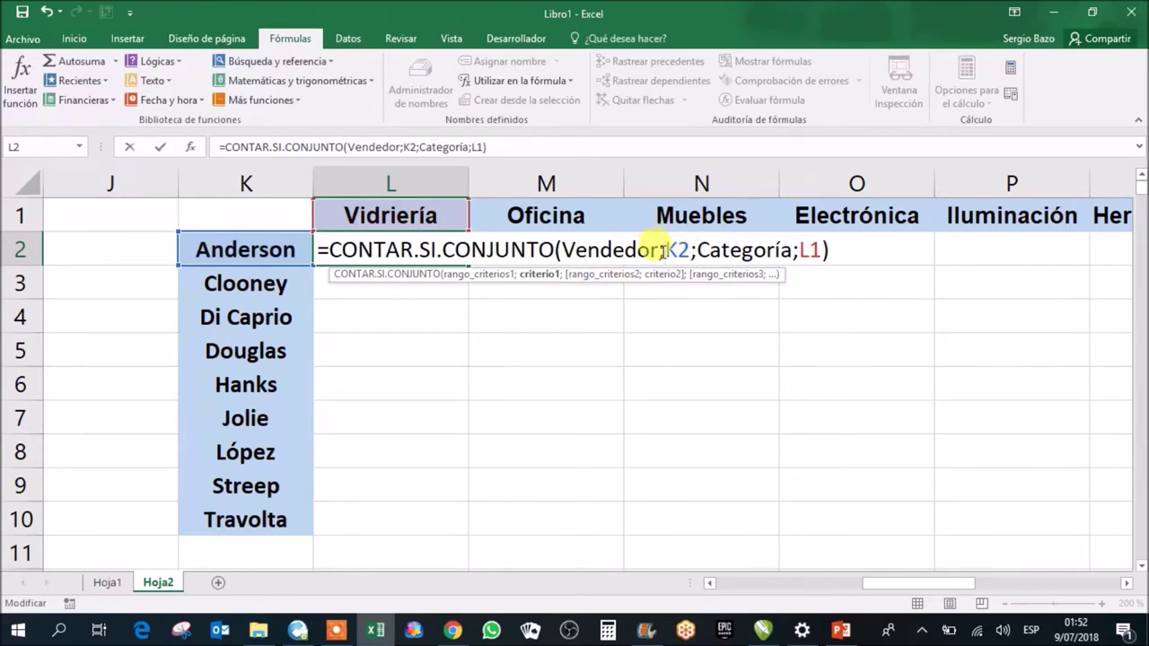
pyautogui.write('$')
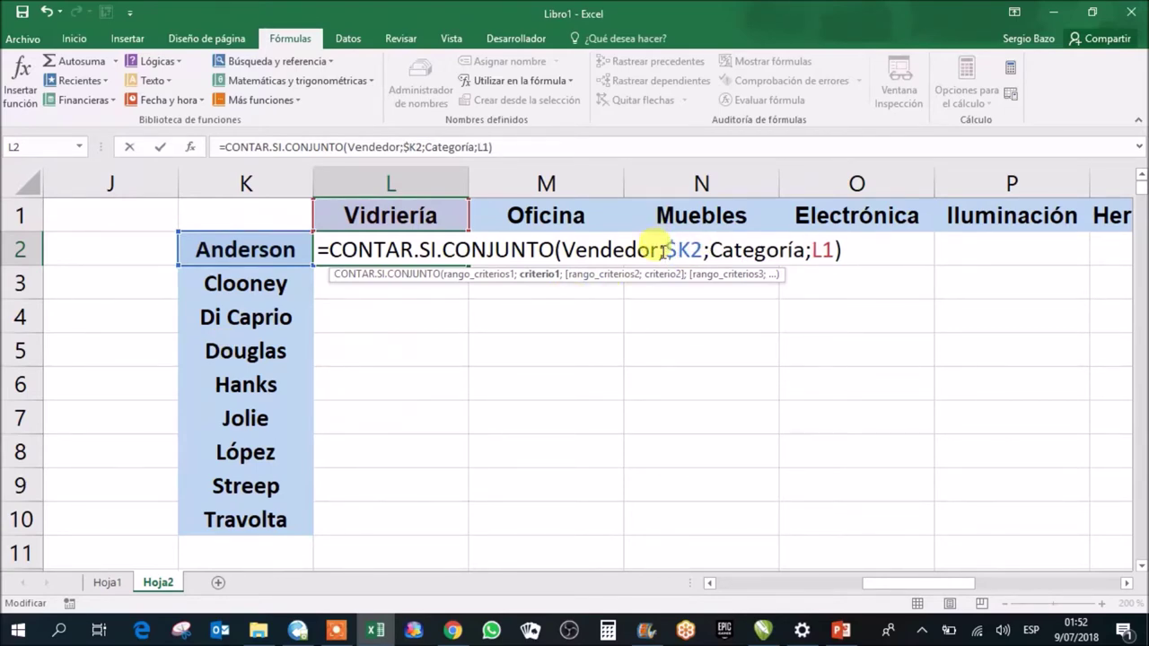
pyautogui.click(818, 251)
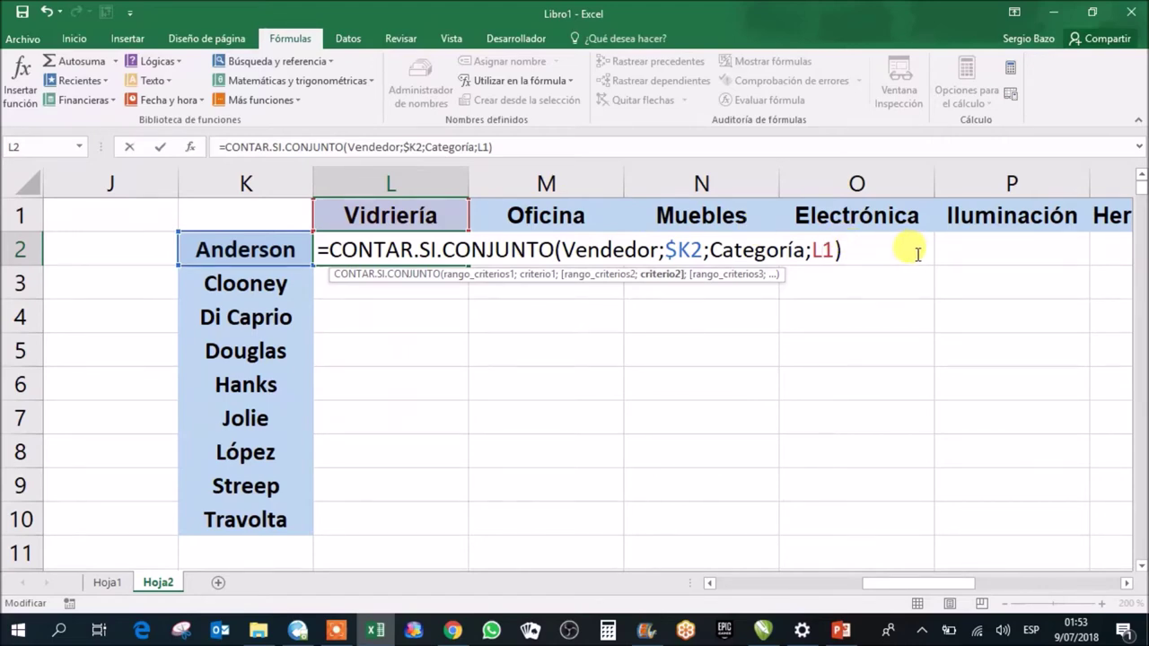
pyautogui.write('$')
pyautogui.press('Return')
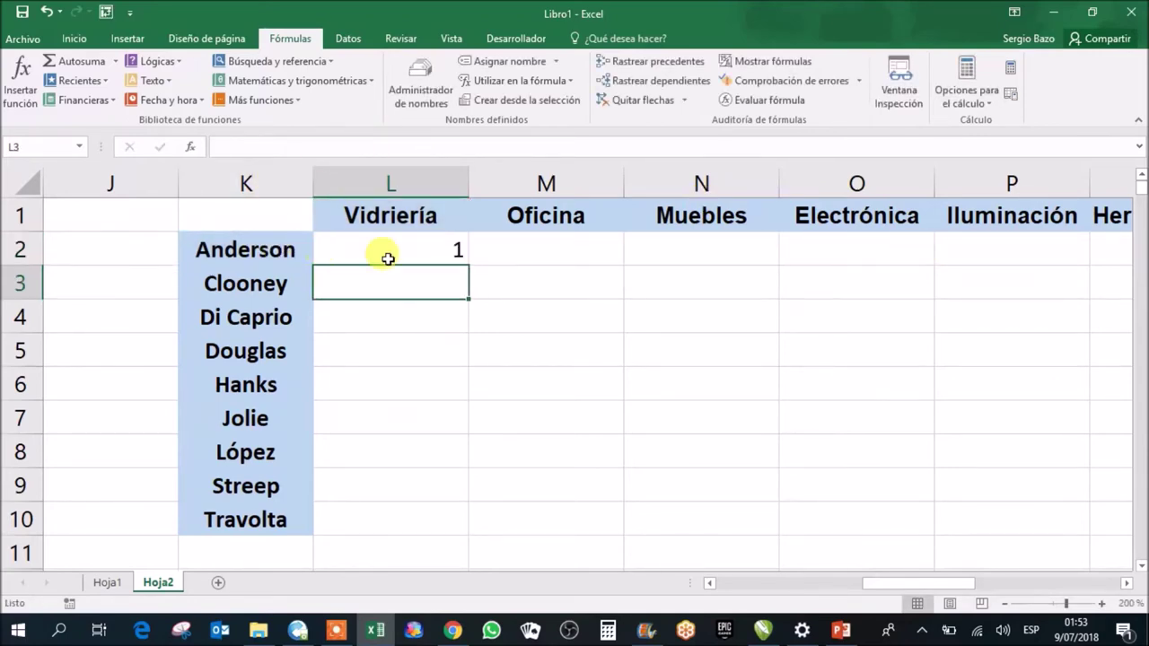
# Step: Copy the L2 formula down to row 10 and across to column X, then check N3
pyautogui.click(454, 255)
pyautogui.moveTo(461, 260); pyautogui.dragTo(441, 538)
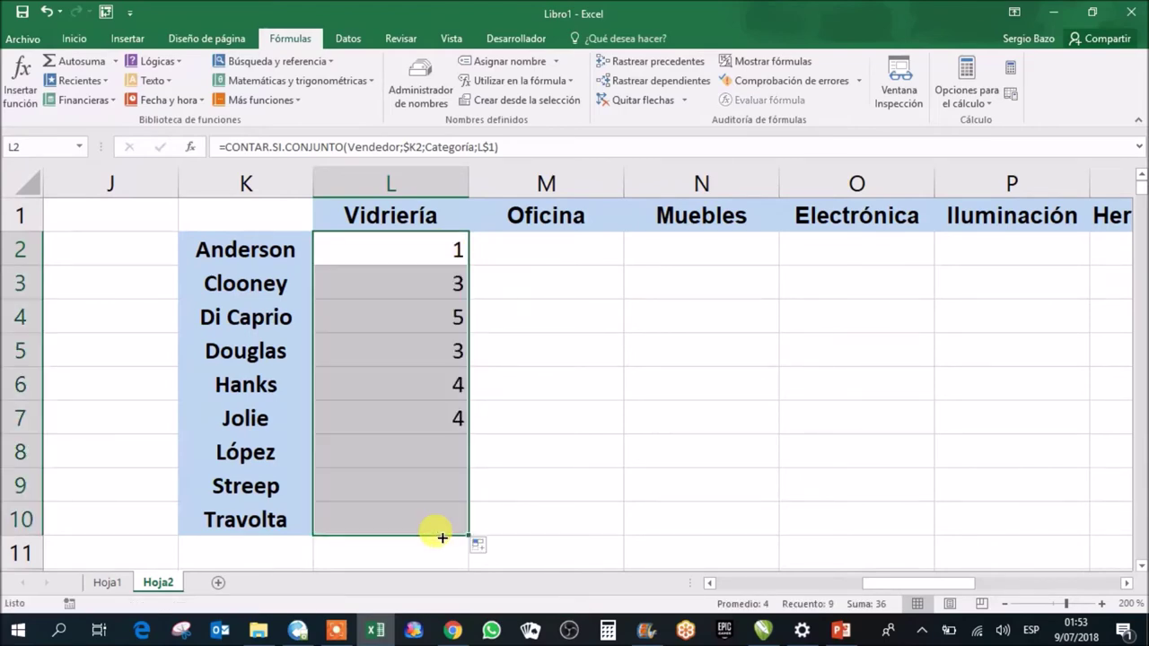
pyautogui.moveTo(545, 529); pyautogui.dragTo(965, 521)
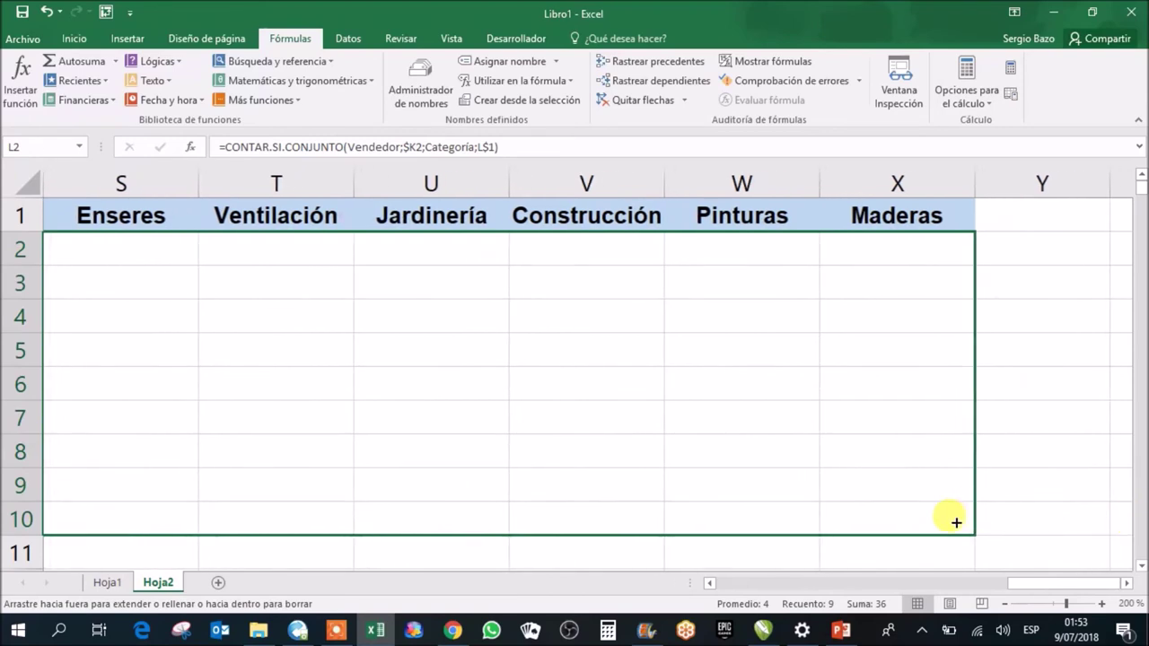
pyautogui.moveTo(964, 520); pyautogui.dragTo(964, 522)
pyautogui.moveTo(1027, 583); pyautogui.dragTo(900, 577)
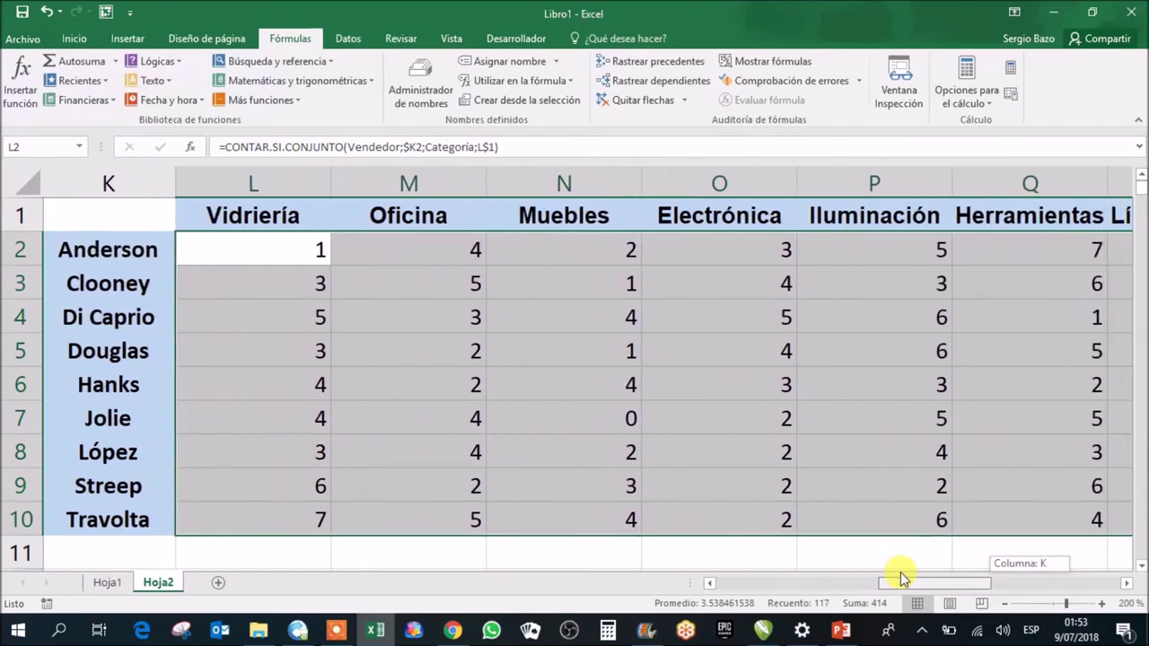
pyautogui.click(617, 291)
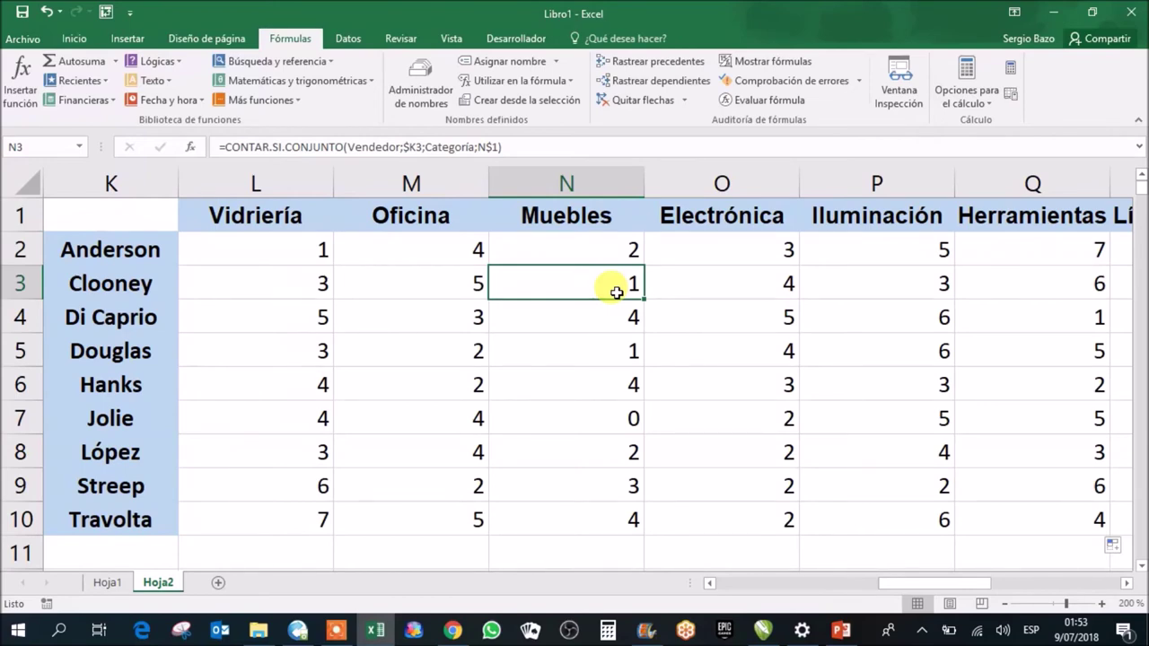
pyautogui.hotkey('ctrl', 'pageup')
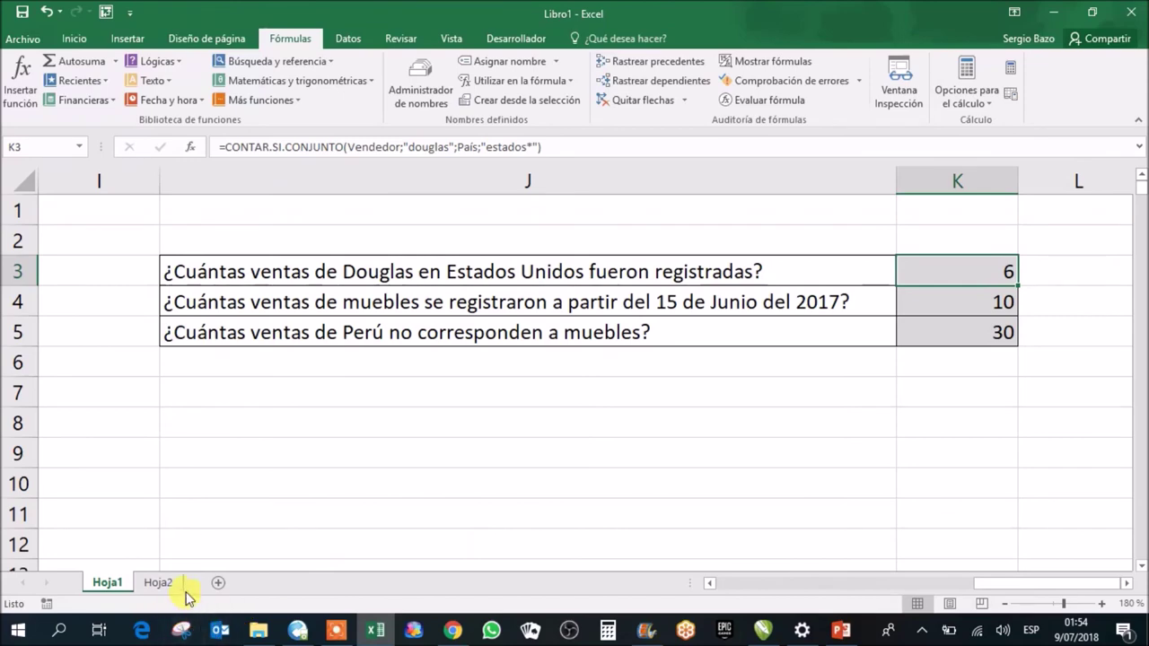
pyautogui.click(159, 582)
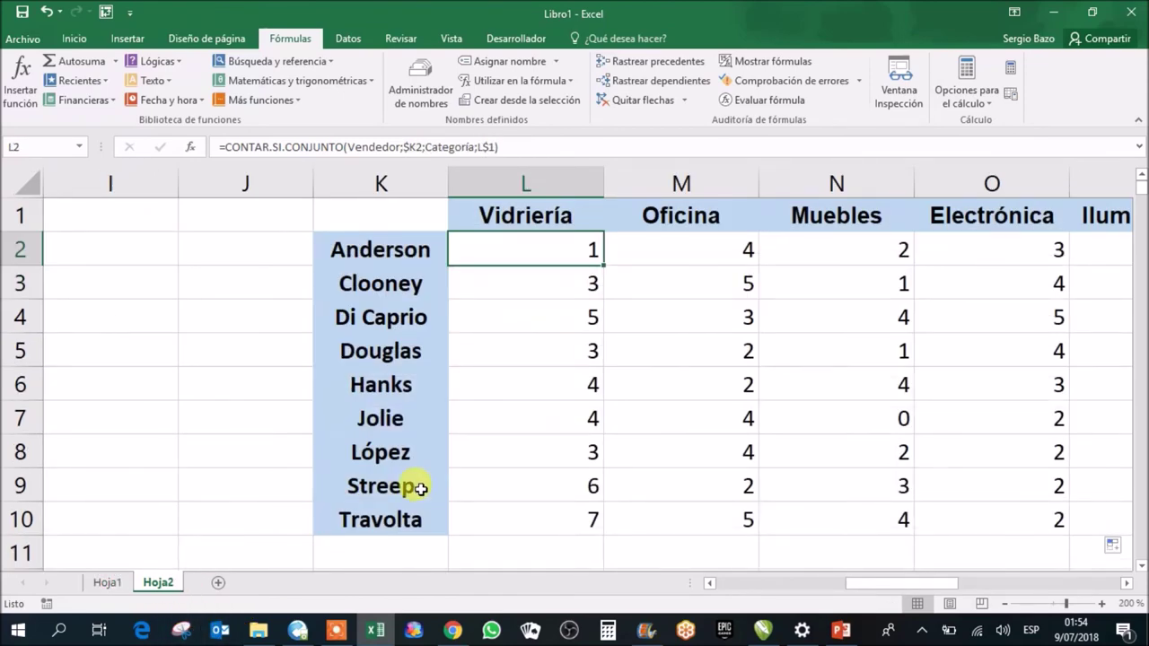